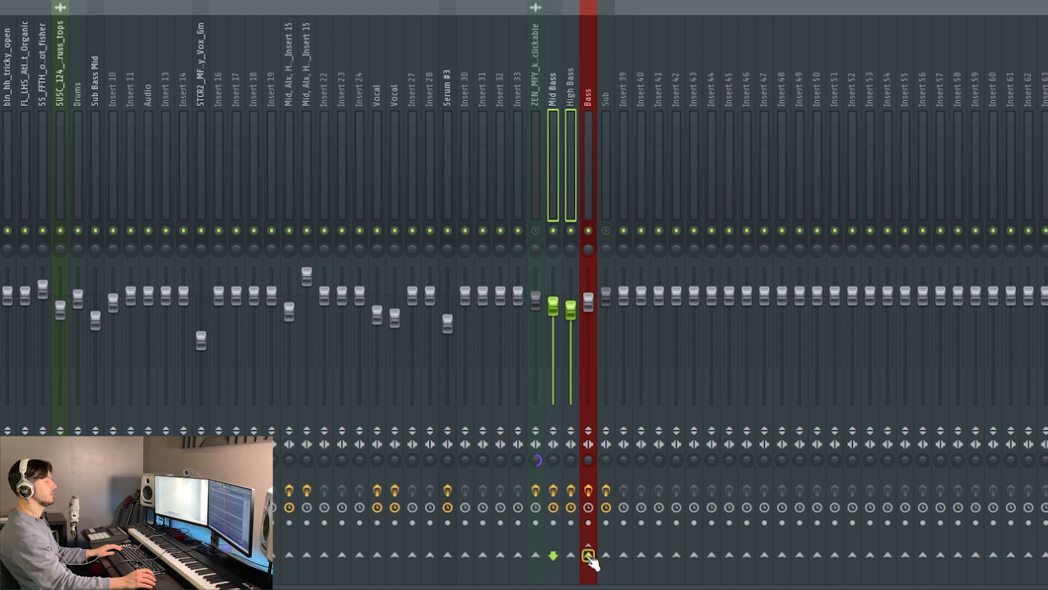
- Route the Mid Bass and High Bass mixer tracks into the Bass track
click(571, 99)
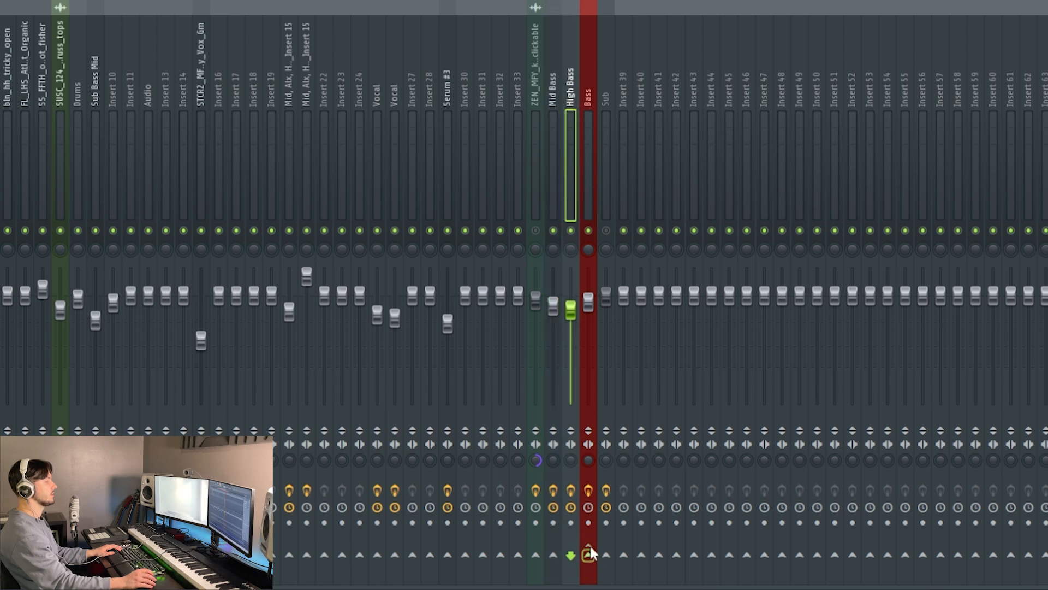
ctrl+click(556, 93)
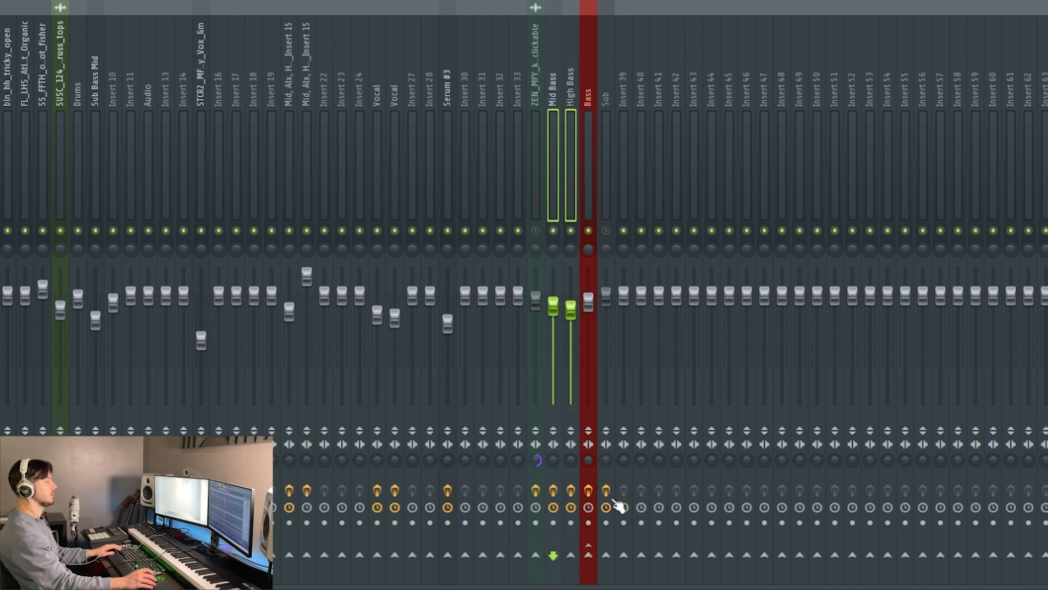
click(588, 68)
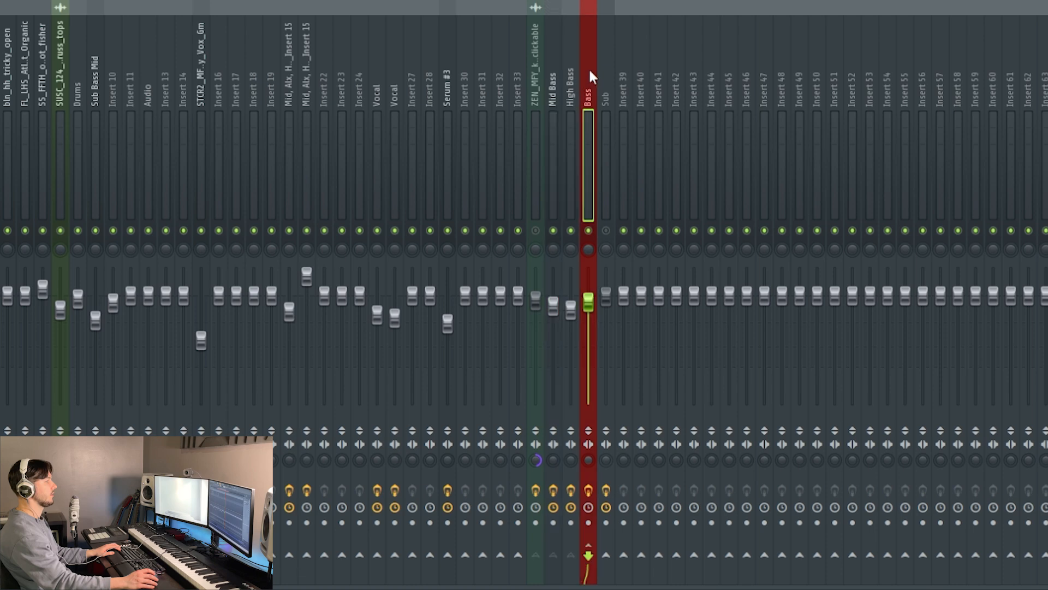
click(568, 73)
click(554, 80)
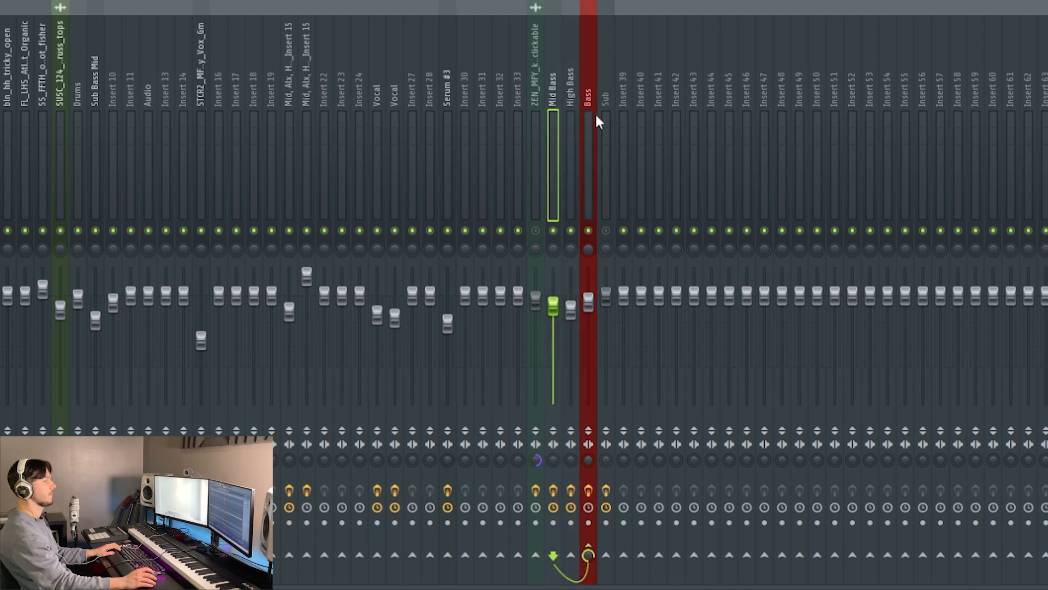
click(585, 88)
click(568, 136)
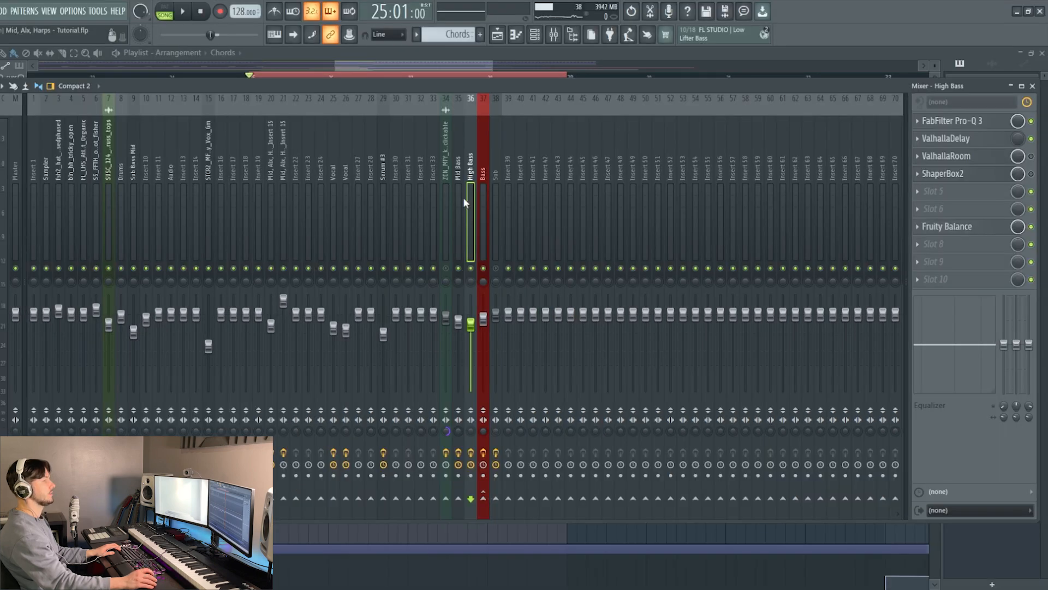
click(483, 498)
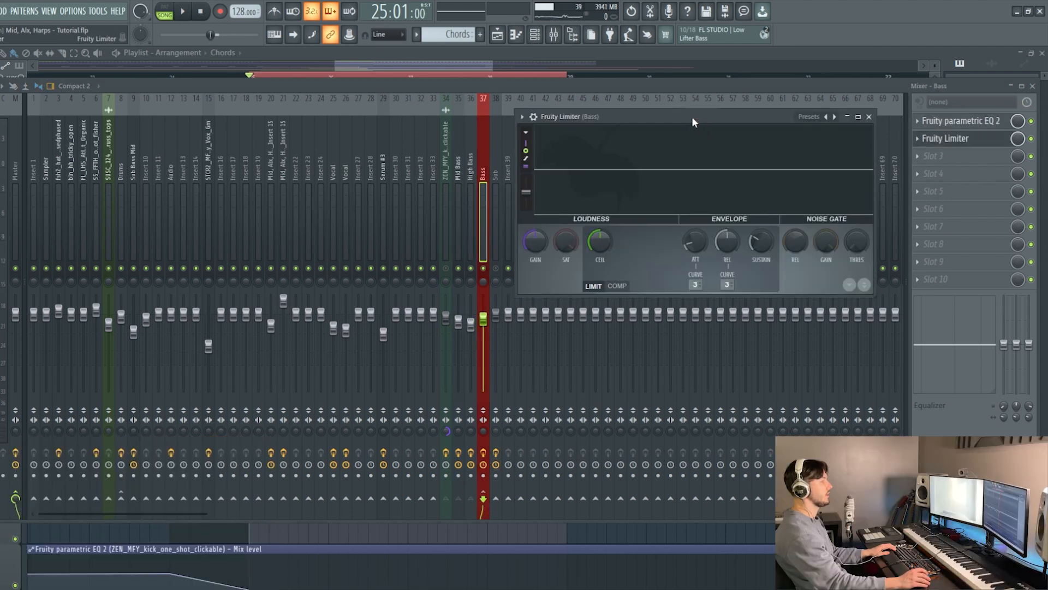
- Close the Bass limiter window and sidechain the ZEN_MFY kick mixer track to the Bass track
drag(692, 116, 709, 114)
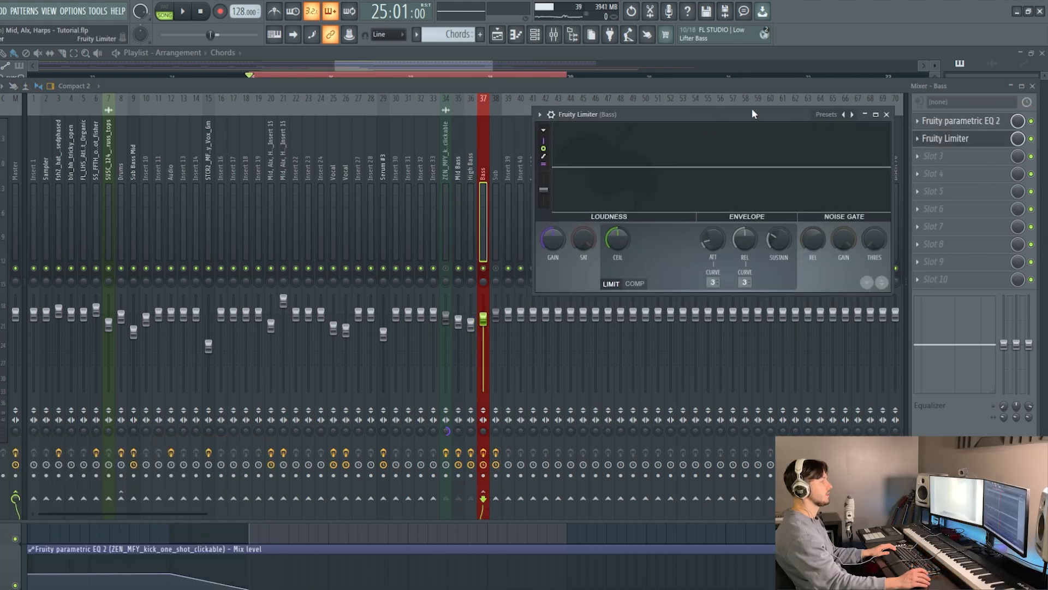
click(887, 115)
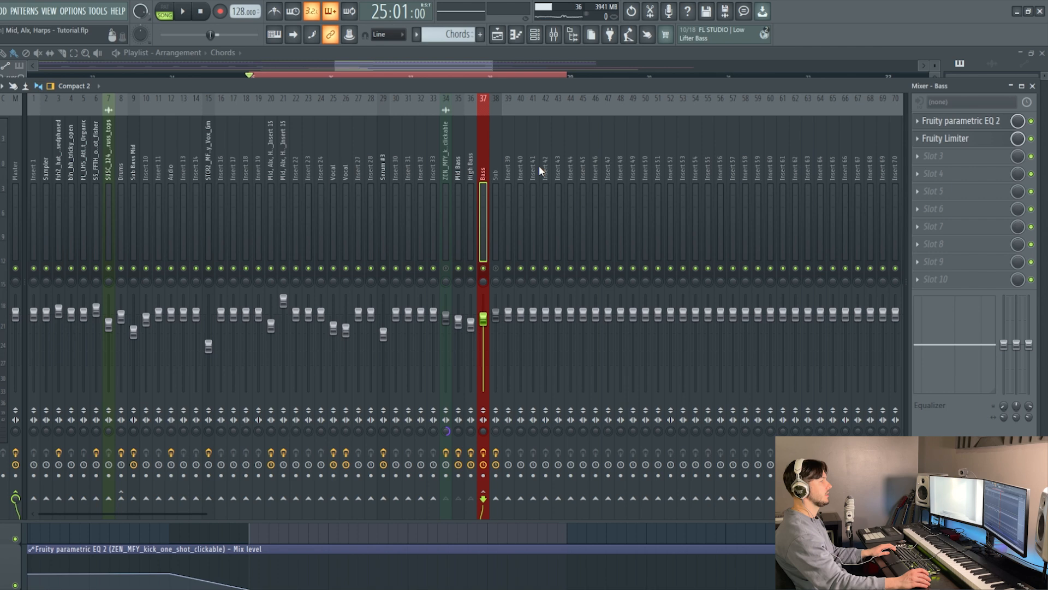
click(447, 167)
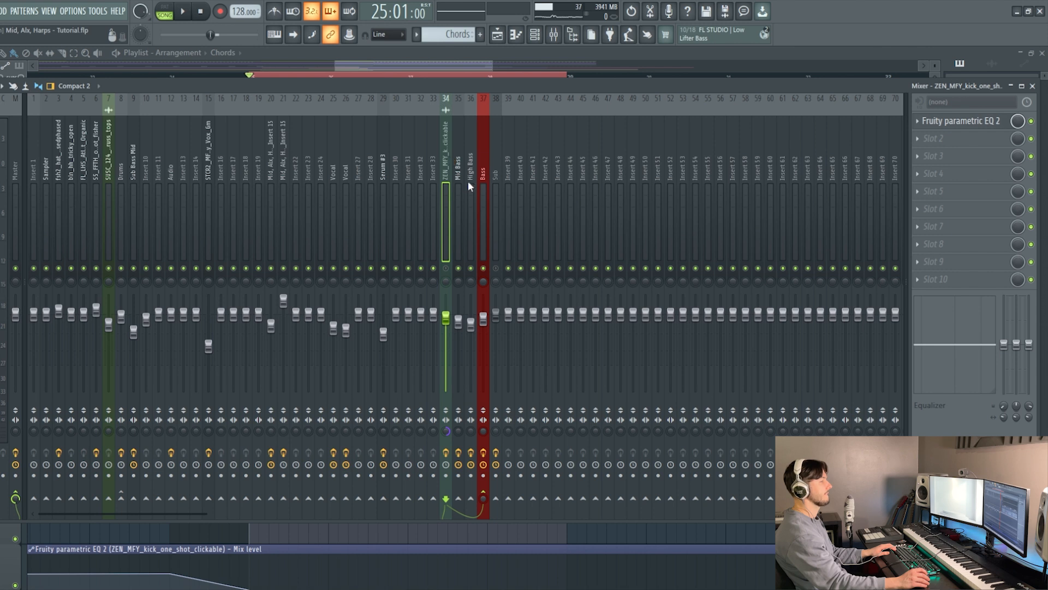
click(483, 164)
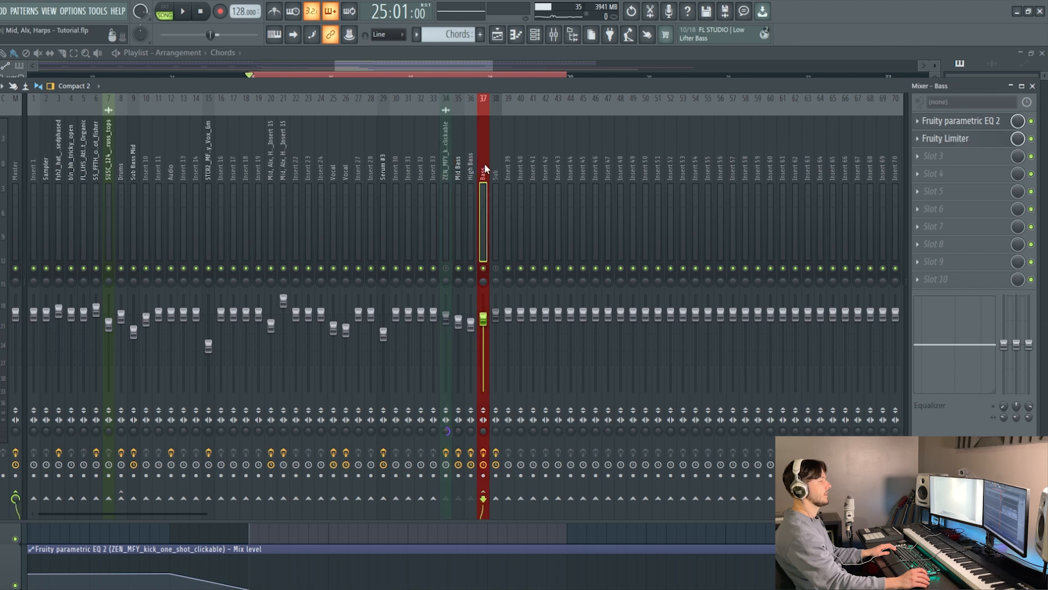
- Switch the Bass track's Fruity Limiter to compressor mode and set its sidechain input to 1
click(950, 138)
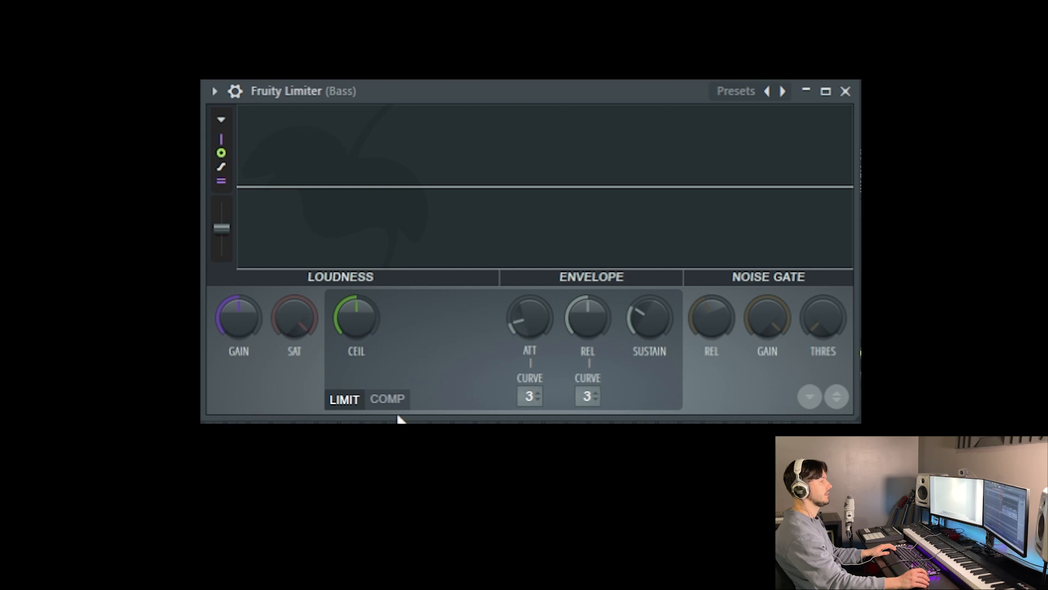
click(401, 403)
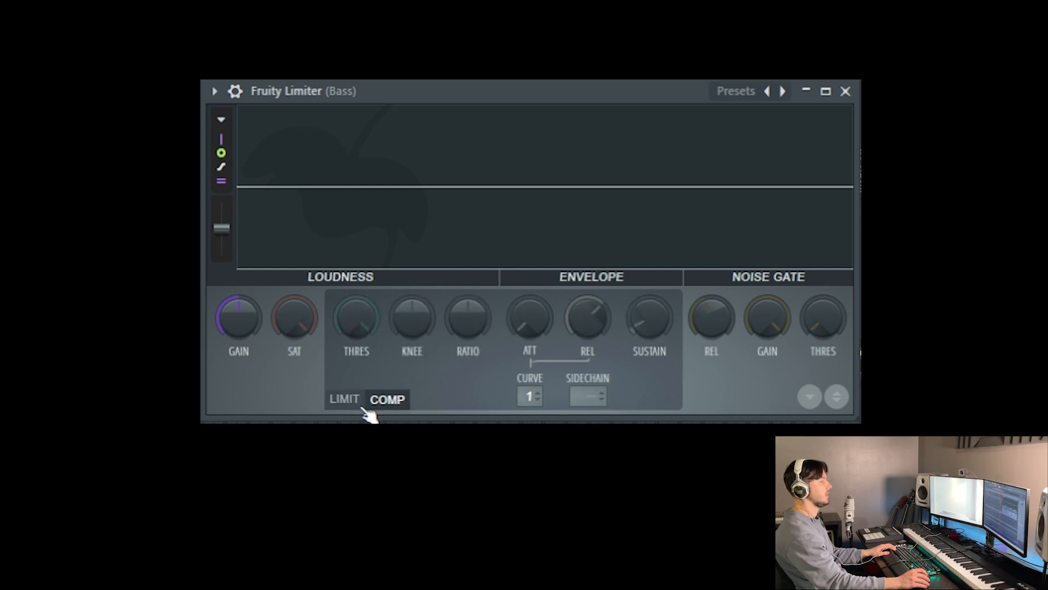
click(357, 404)
click(391, 404)
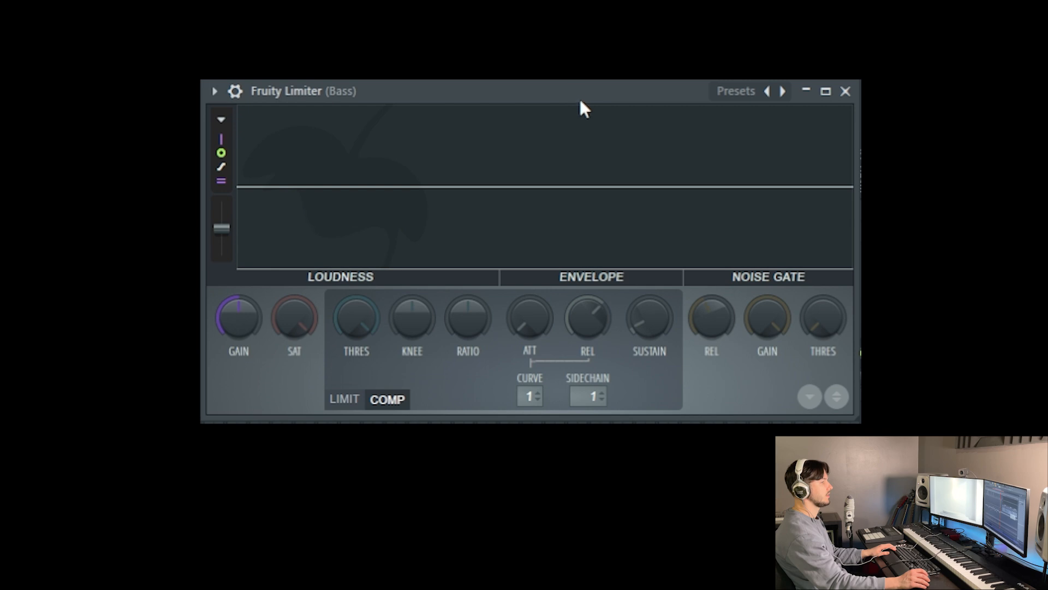
drag(578, 97, 580, 62)
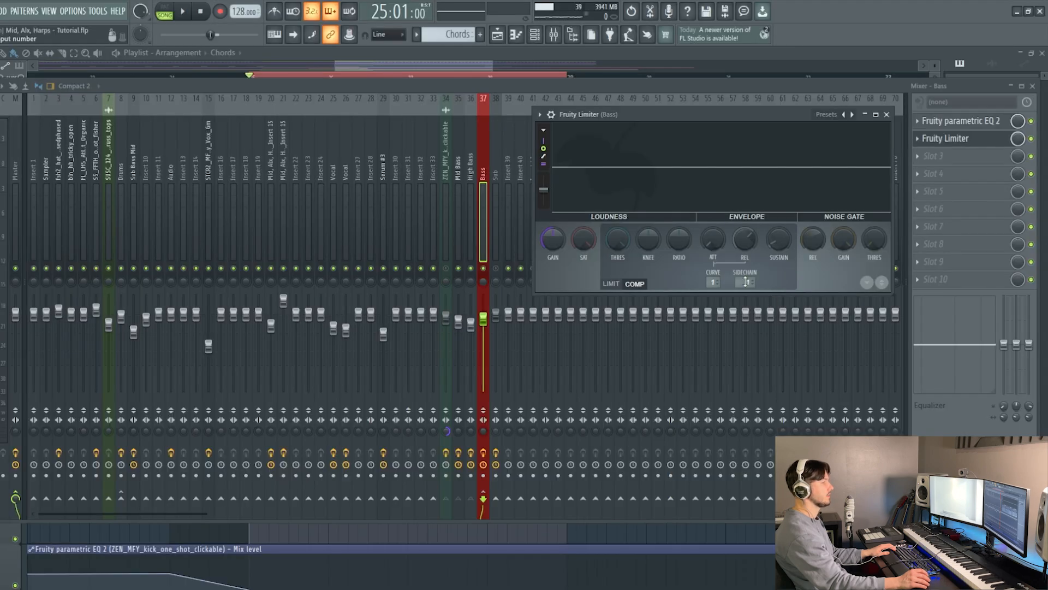
drag(658, 112, 658, 143)
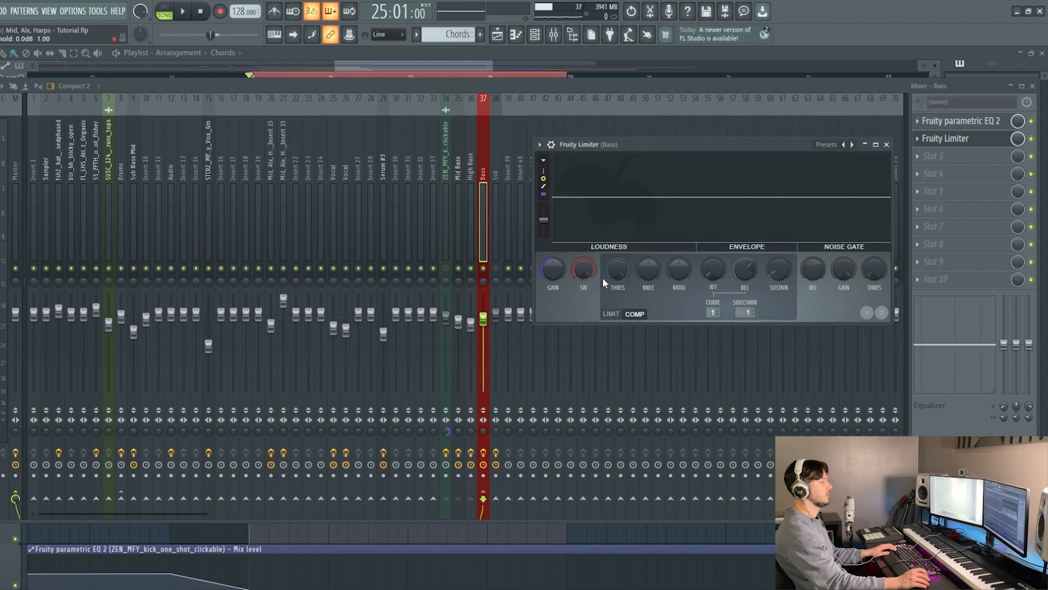
- Lower the Bass compressor's threshold and raise its ratio to 4.0:1
drag(622, 266, 623, 311)
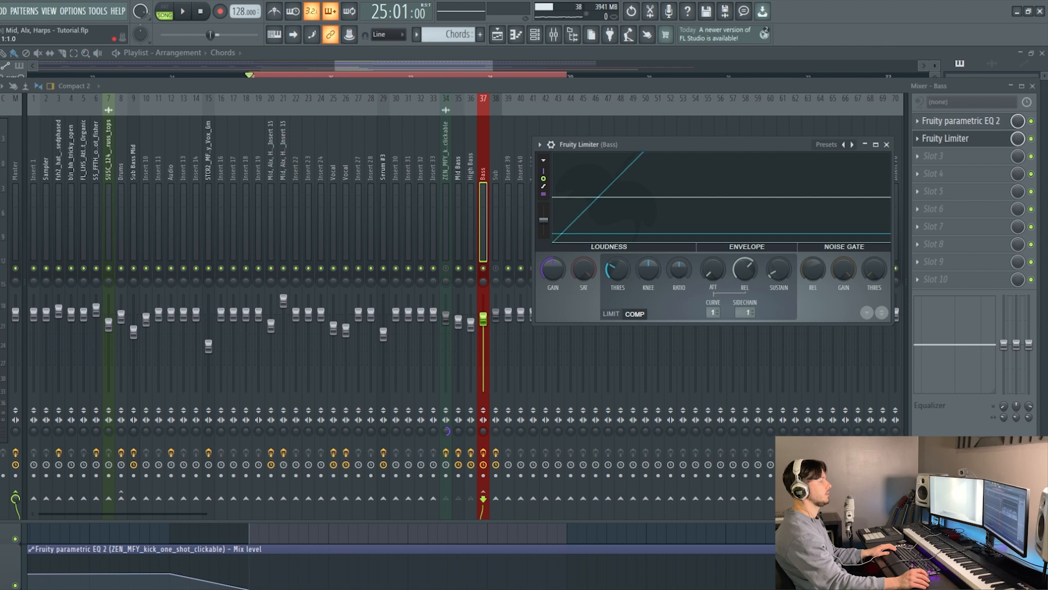
drag(679, 271, 679, 249)
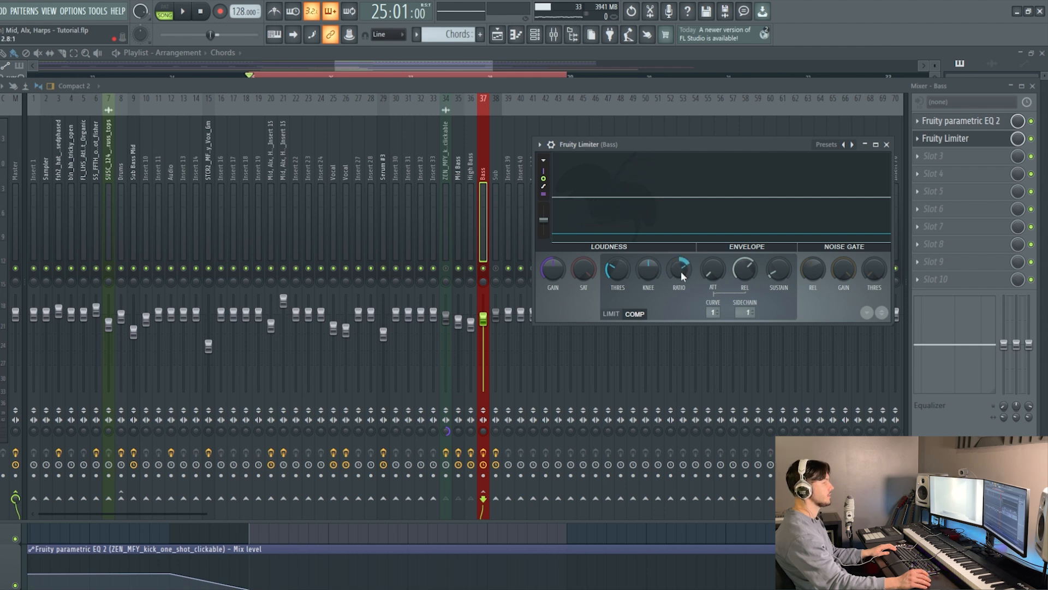
drag(619, 270, 679, 265)
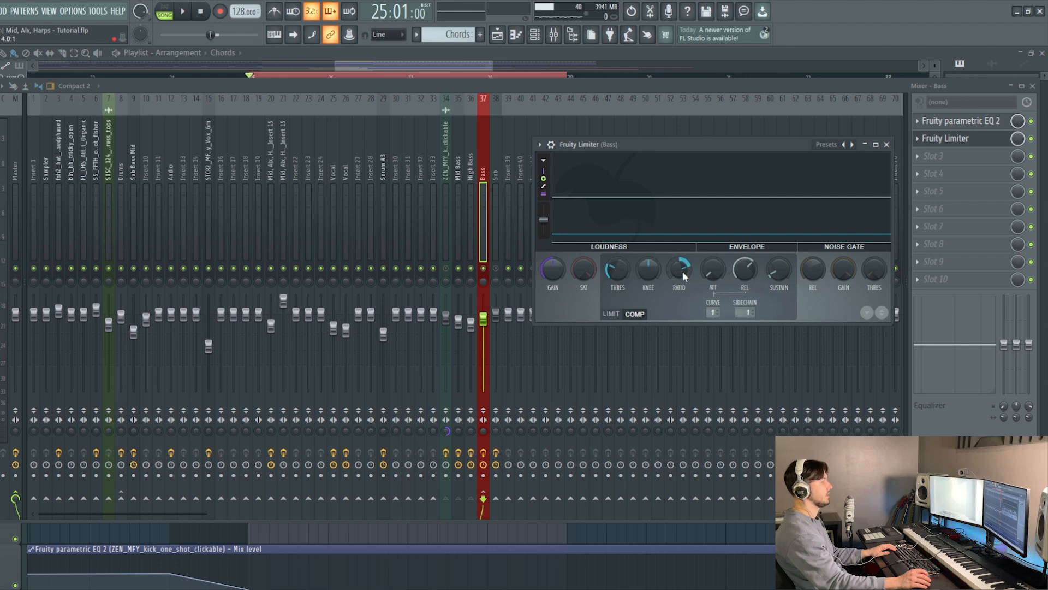
mouse_move(617, 270)
mouse_down()
mouse_move(623, 283)
mouse_move(614, 260)
mouse_up()
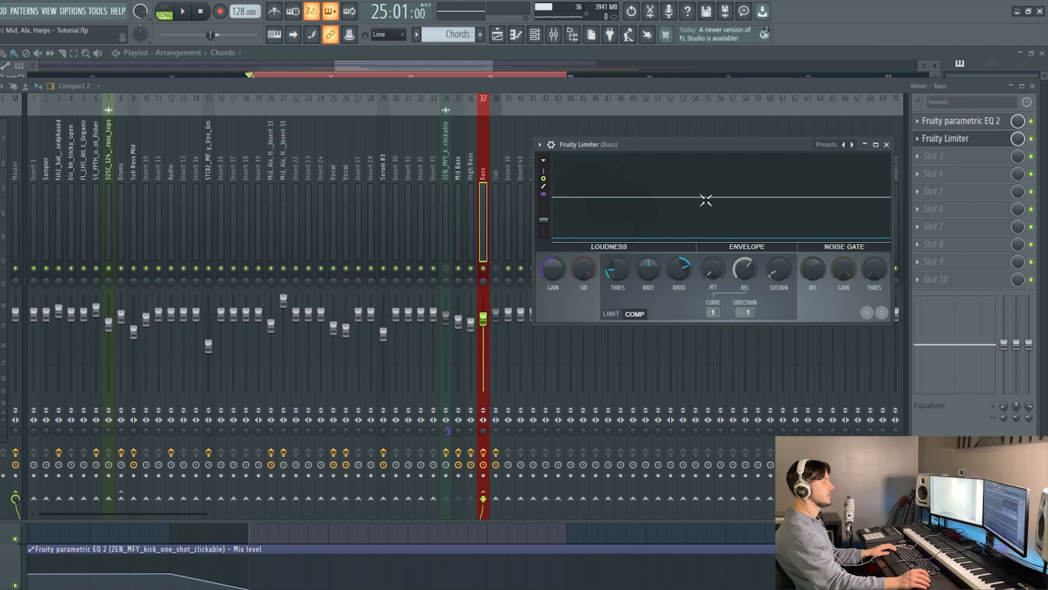
- Play the looped section briefly, unmute the kick mixer track and close the Bass limiter window
drag(733, 146, 718, 172)
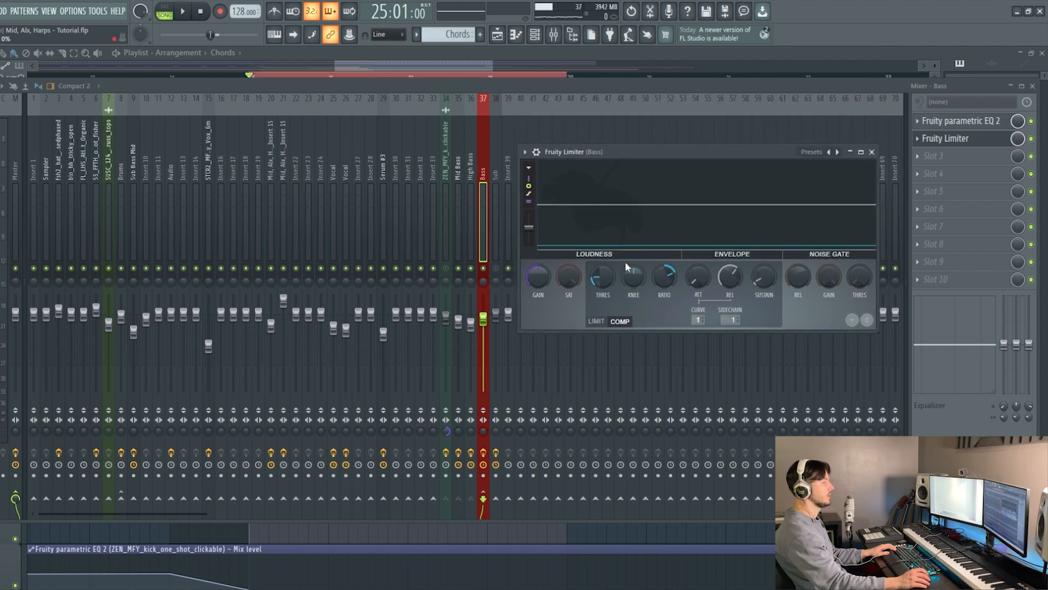
key(space)
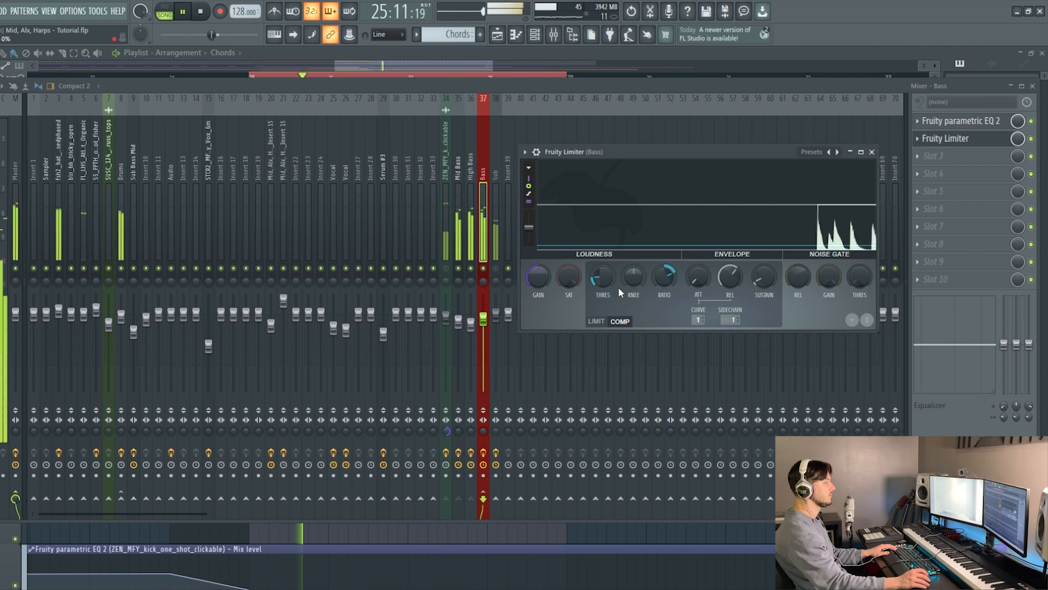
key(space)
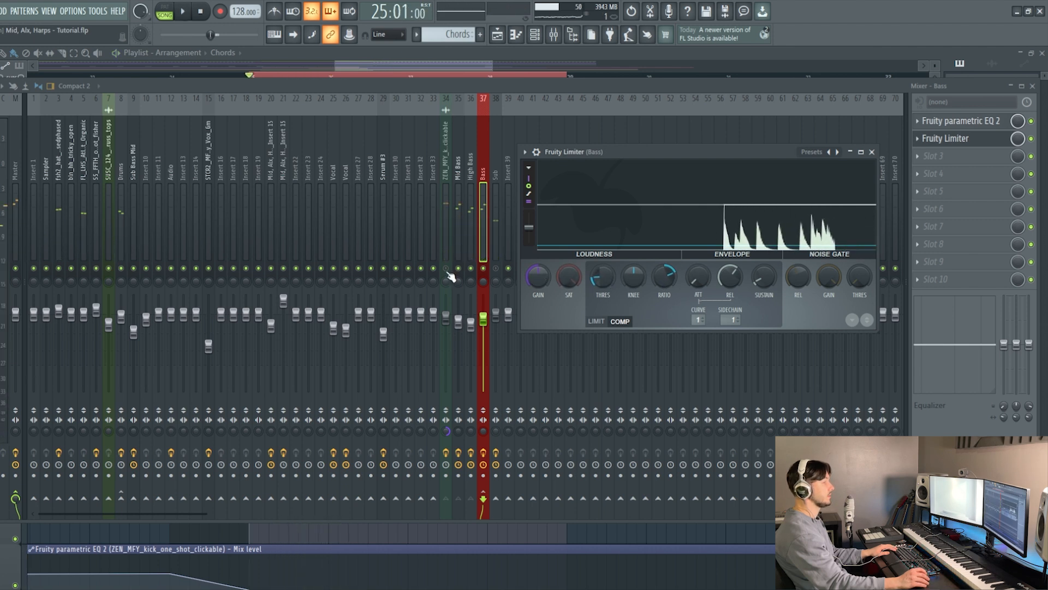
key(Escape)
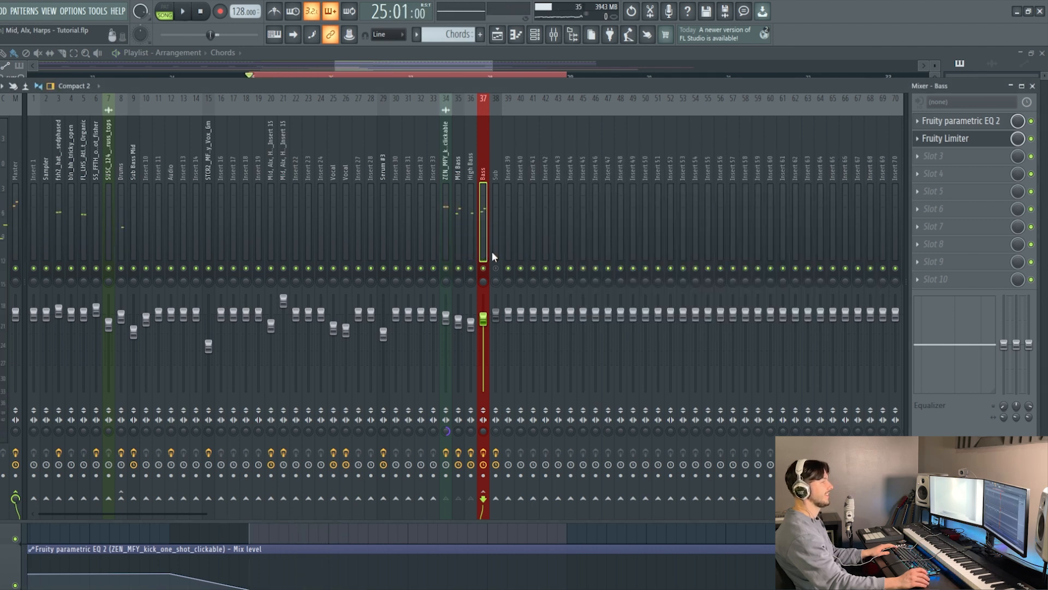
- Reopen and enlarge the Bass limiter, and shorten the compressor's release while the looped section plays
click(972, 142)
key(space)
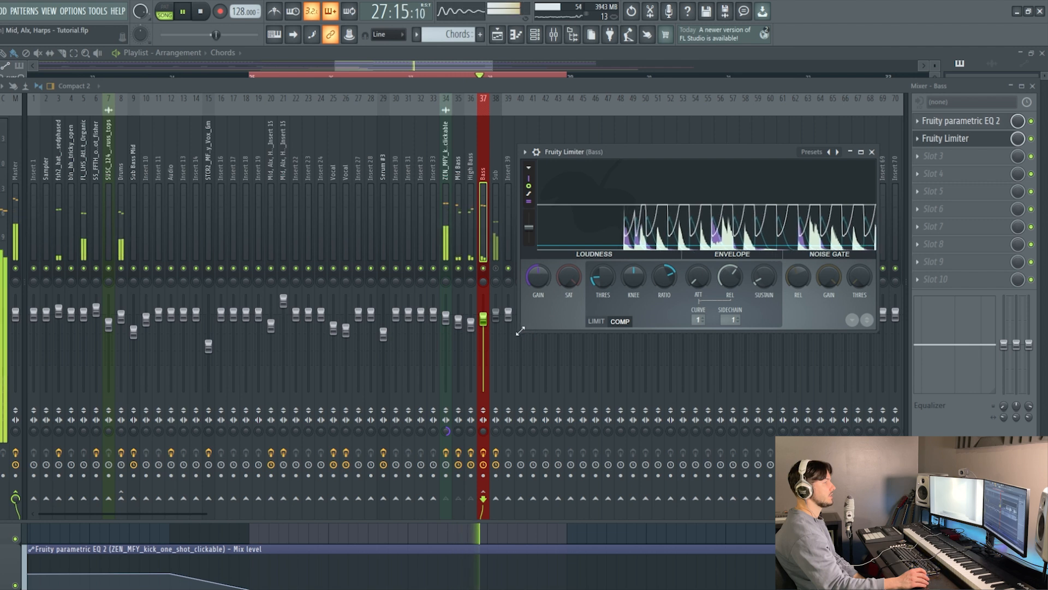
drag(520, 331, 77, 446)
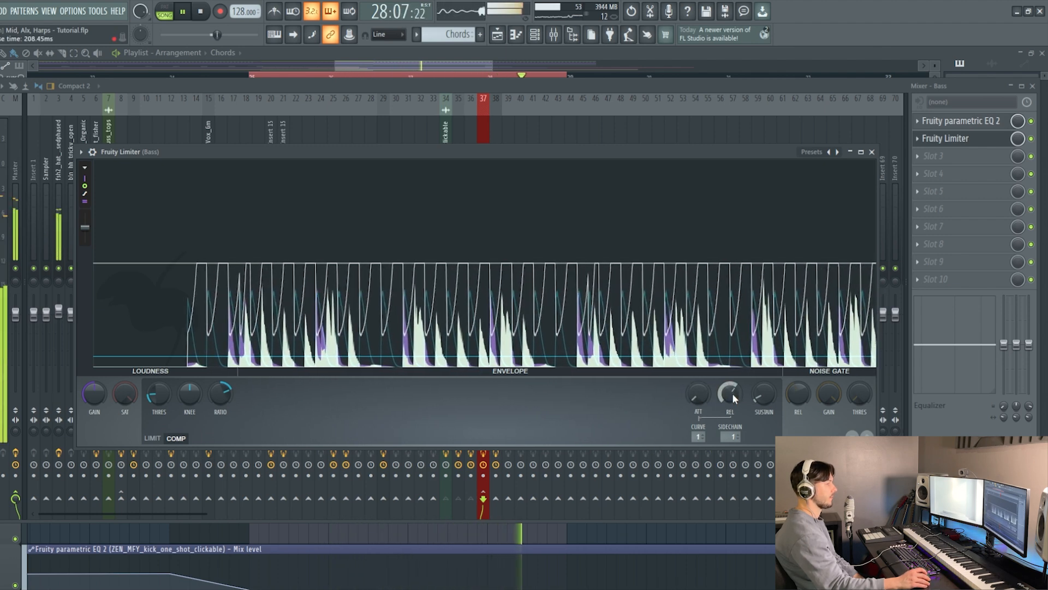
mouse_move(733, 398)
mouse_down()
mouse_move(733, 438)
mouse_move(743, 398)
mouse_up()
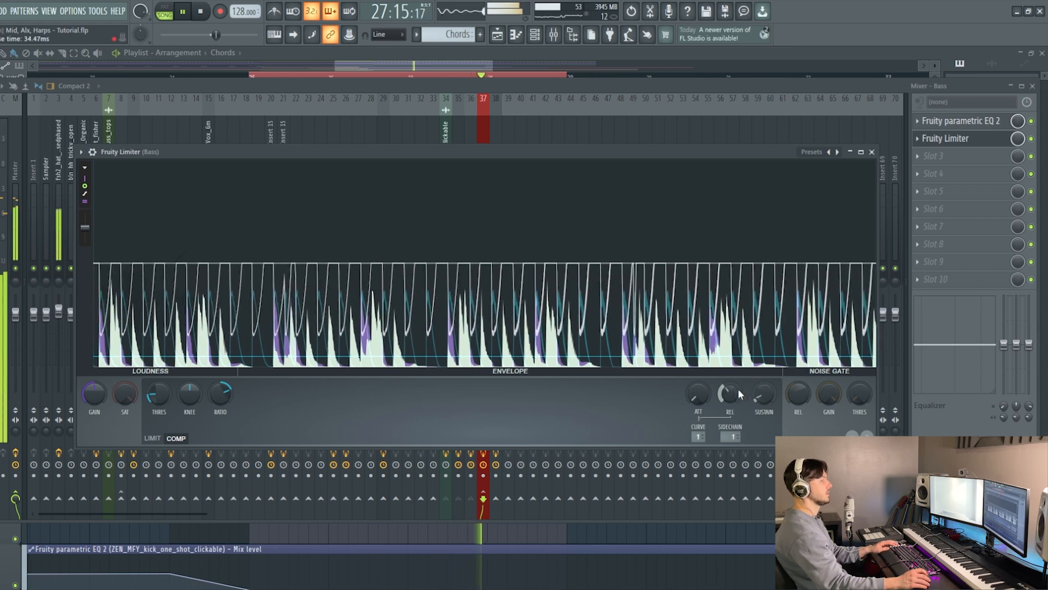
drag(737, 390, 737, 376)
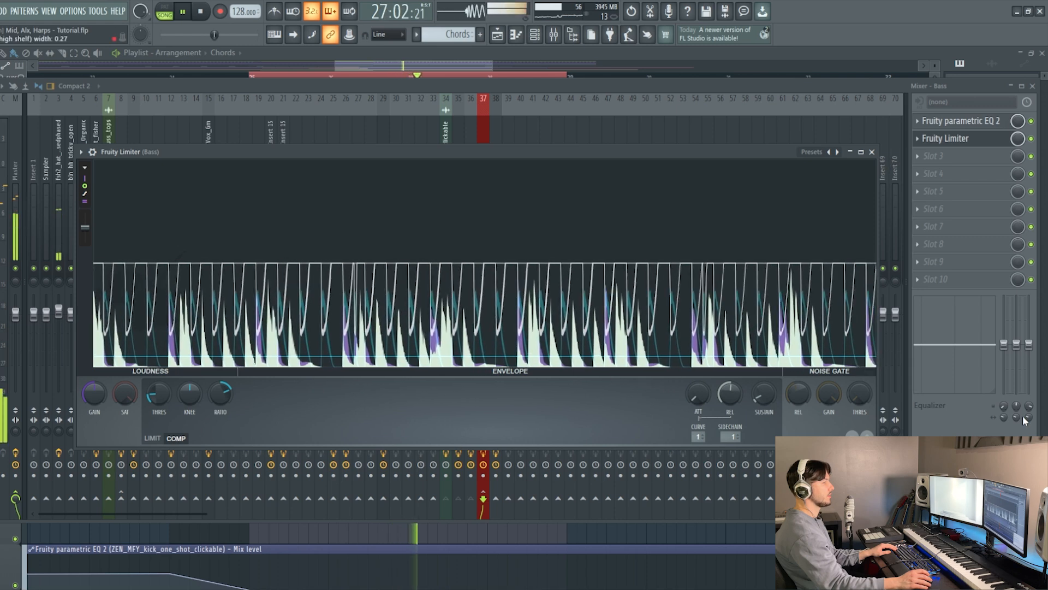
click(872, 152)
key(space)
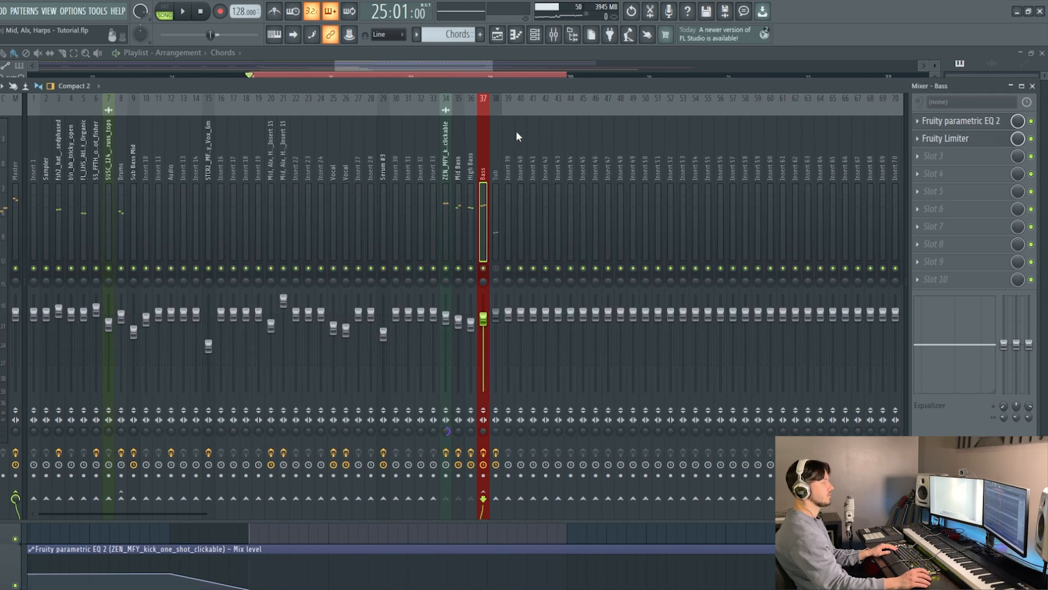
- Choose the bln_hh_tricky_open channel and place a new pattern named Hat Side Chain at bar 25 of the playlist
click(549, 53)
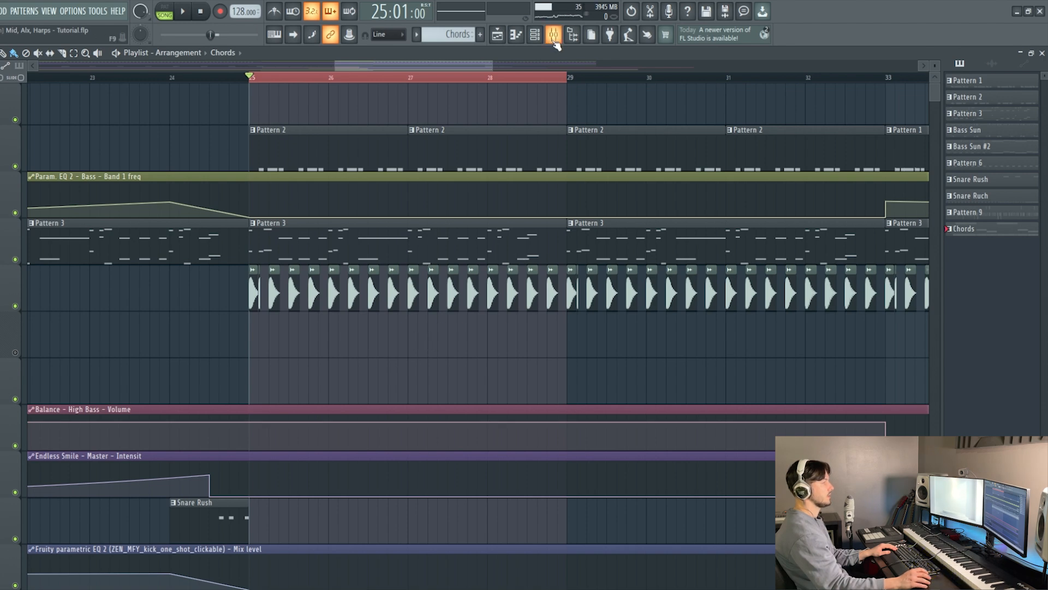
click(534, 34)
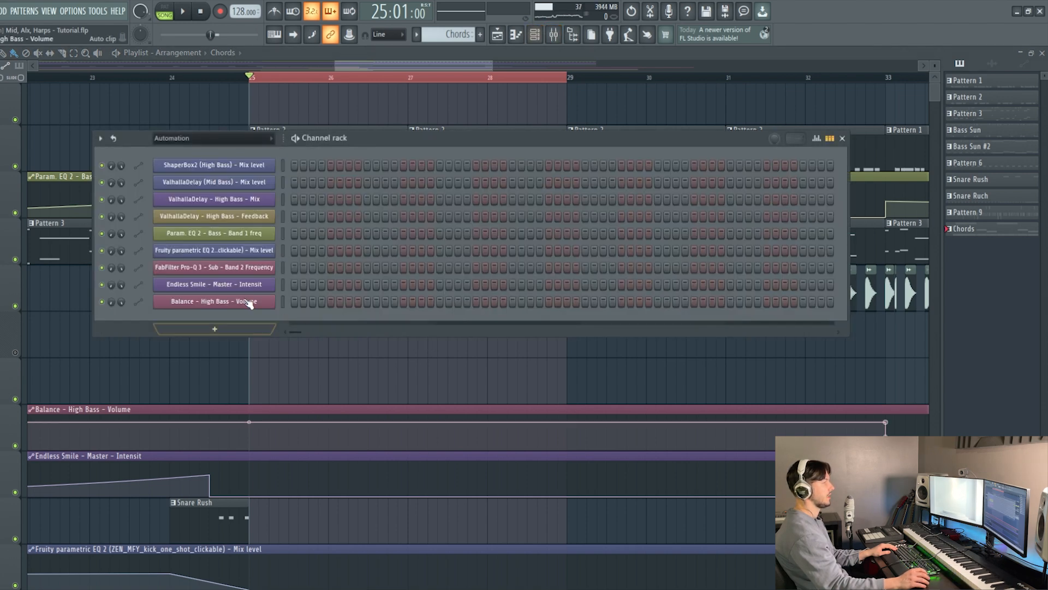
scroll(214, 139, up, 2)
click(262, 371)
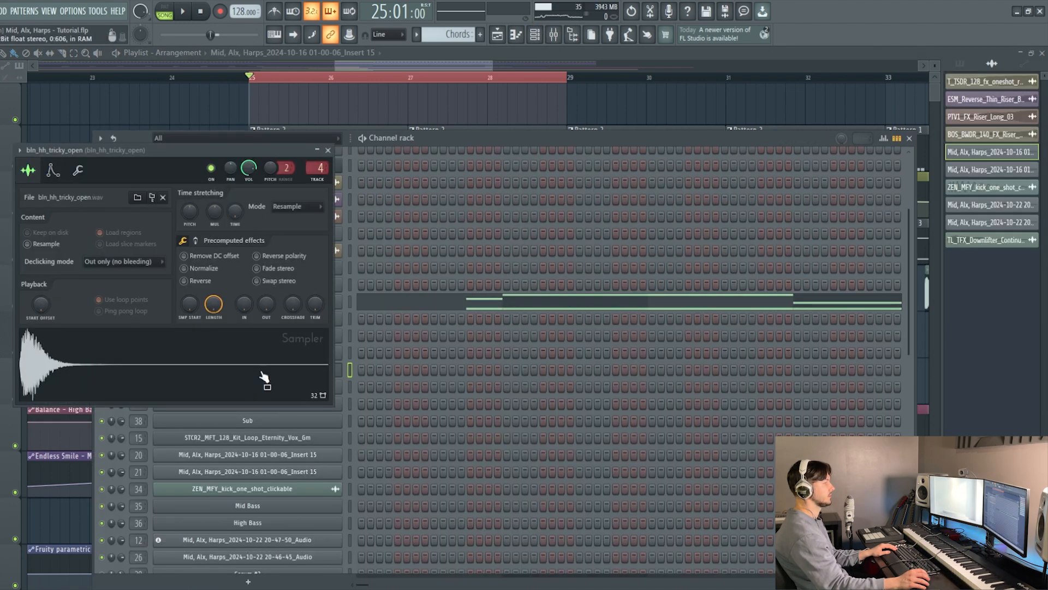
click(327, 149)
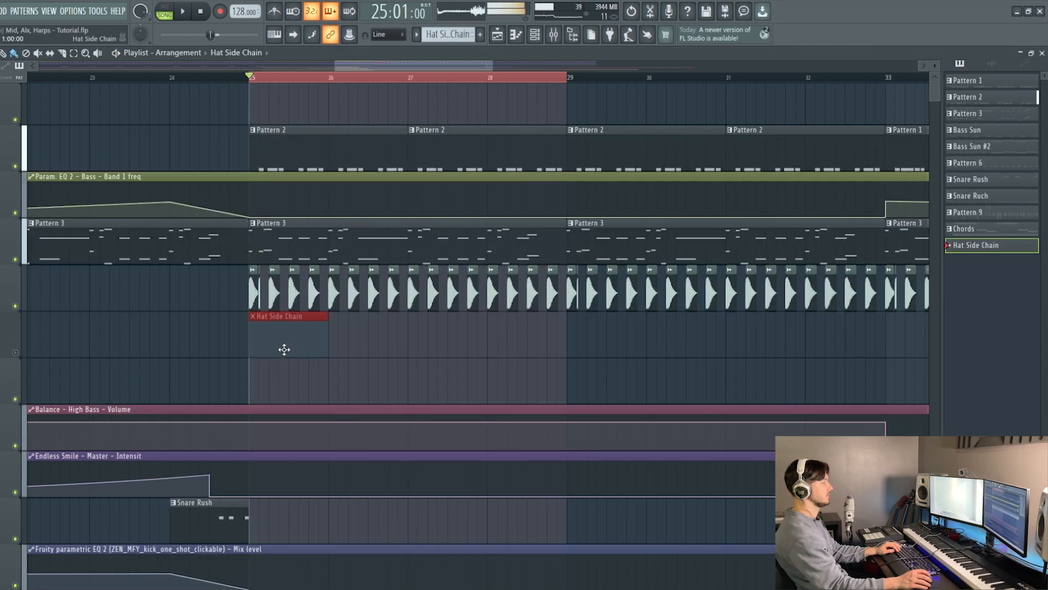
- Enter a bln_hh_tricky_open hit on every beat of Hat Side Chain, repeat the pattern through bar 28 and play it
key(F6)
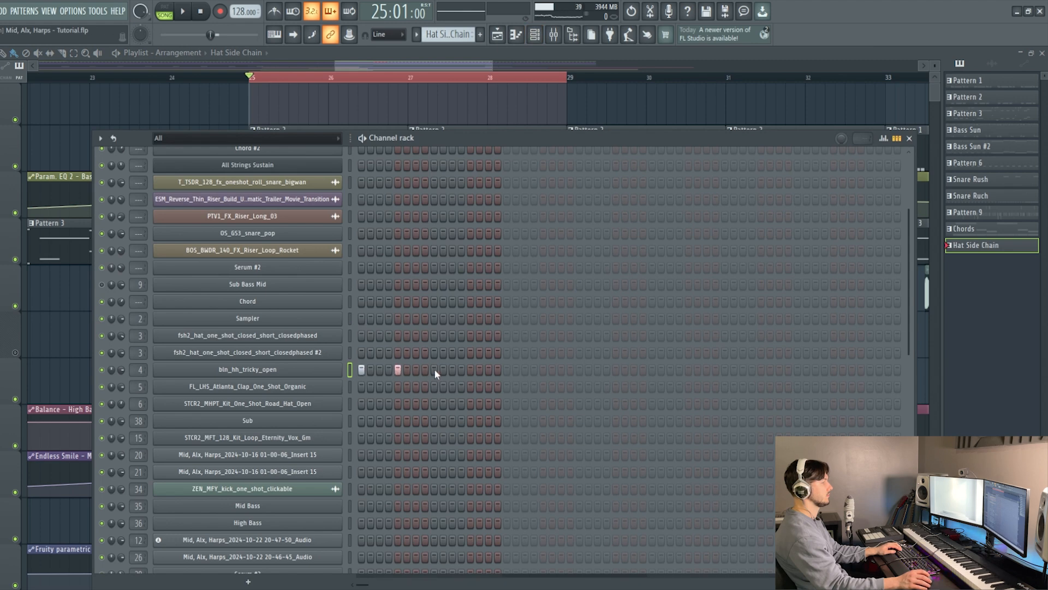
key(F6)
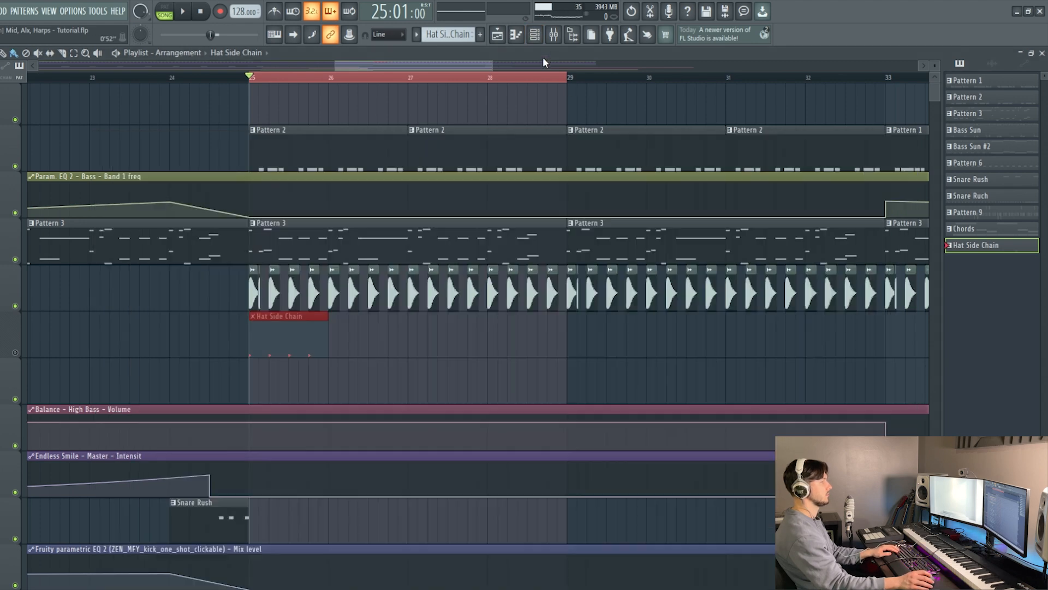
click(335, 352)
drag(335, 352, 543, 349)
key(space)
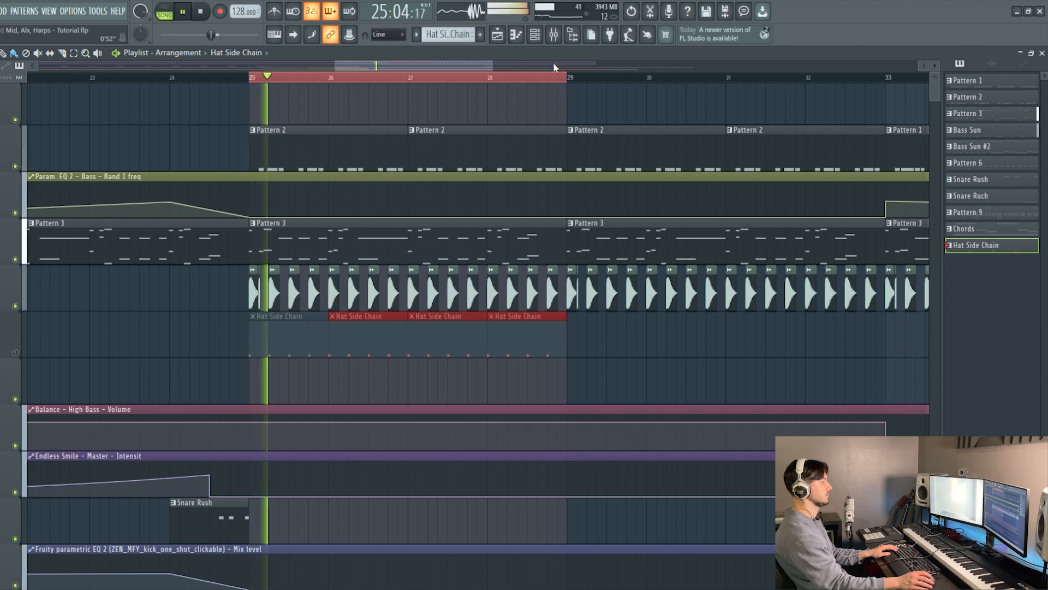
- Unmute the playlist track holding the Hat Side Chain clips, check the mixer levels during playback and stop the song
click(550, 38)
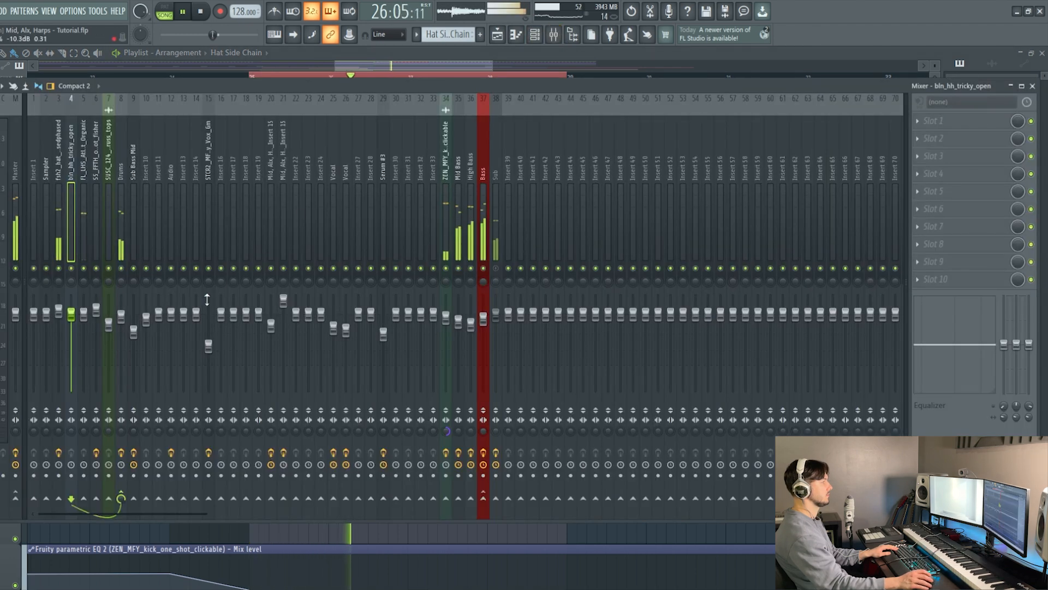
click(553, 35)
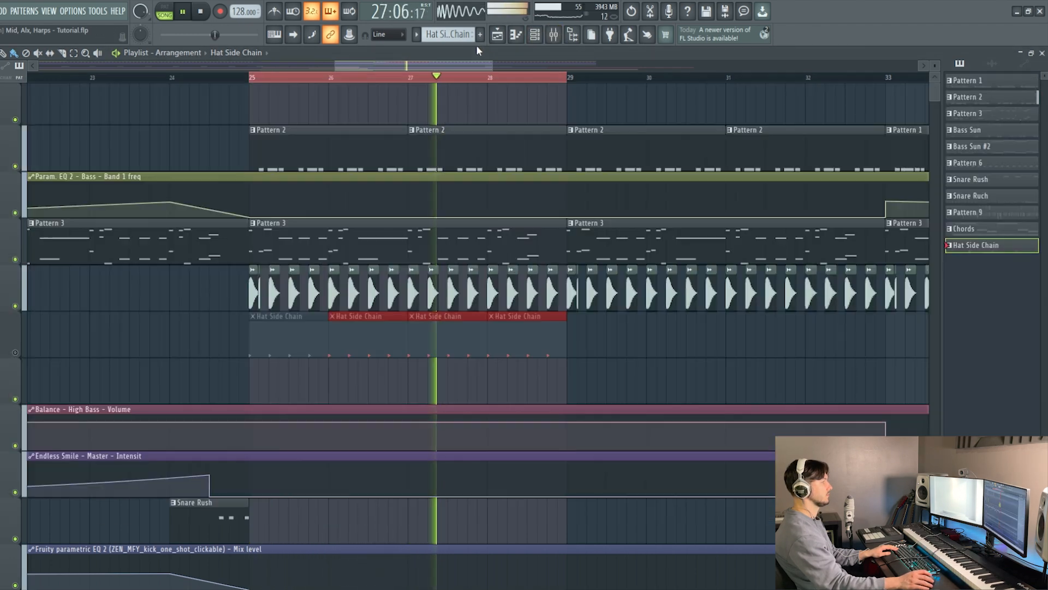
click(15, 353)
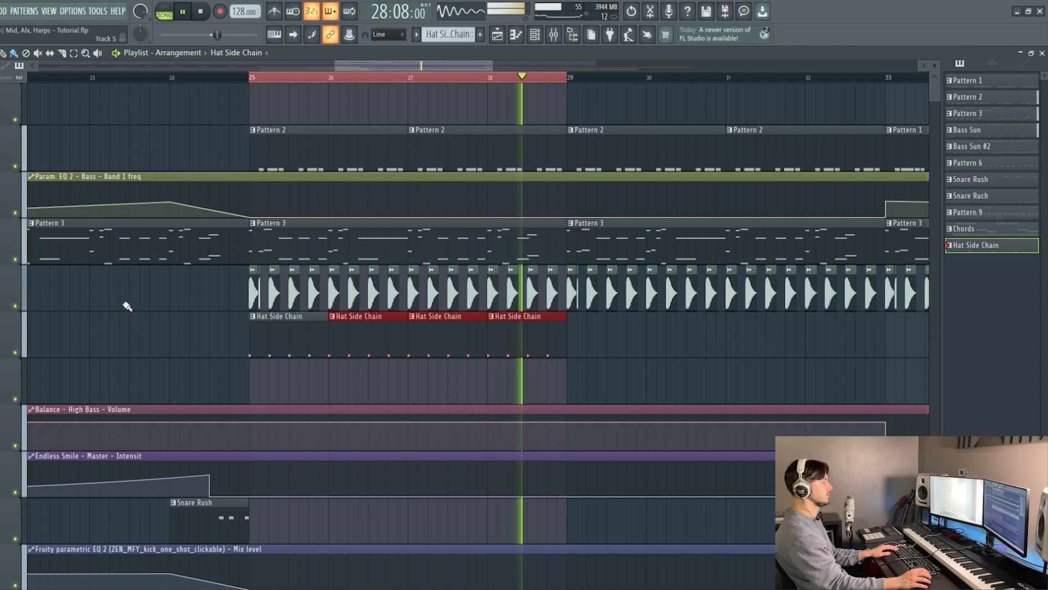
click(551, 37)
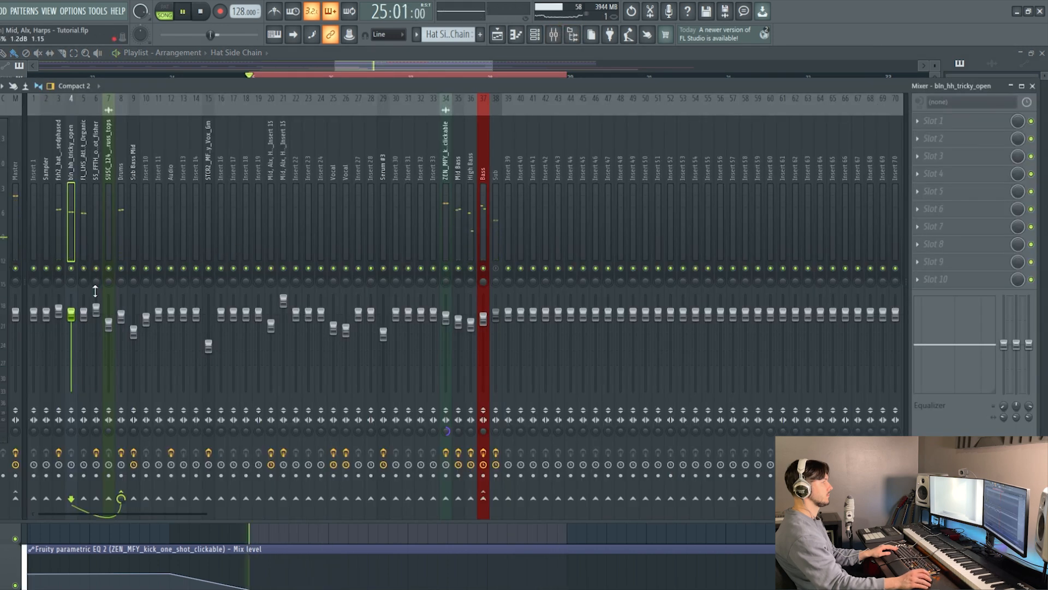
key(space)
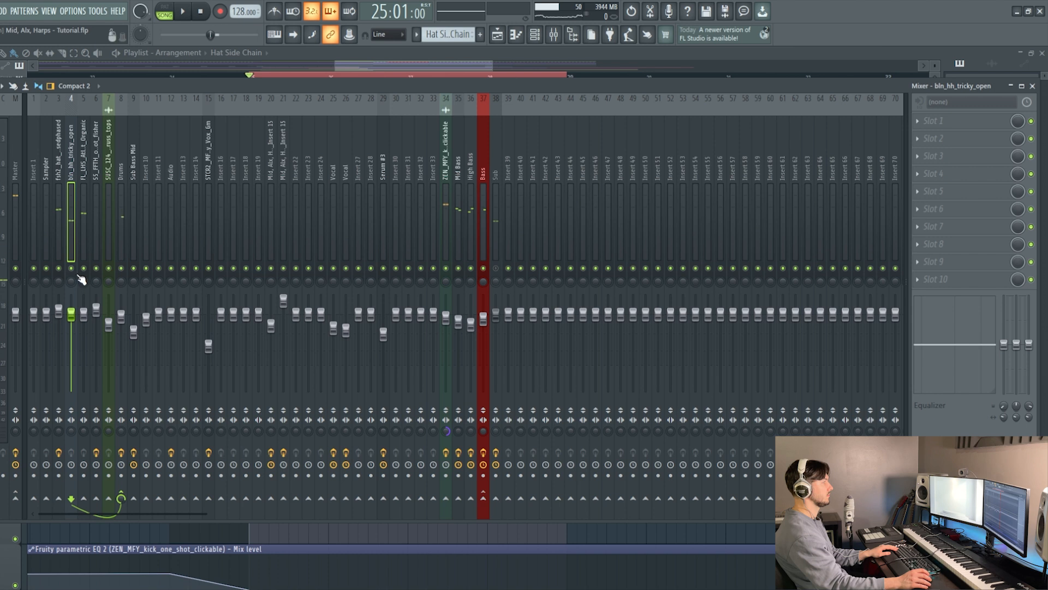
- Solo the bln_hh_tricky_open mixer track, play it briefly and restore all other tracks
right_click(71, 268)
key(space)
key(space)
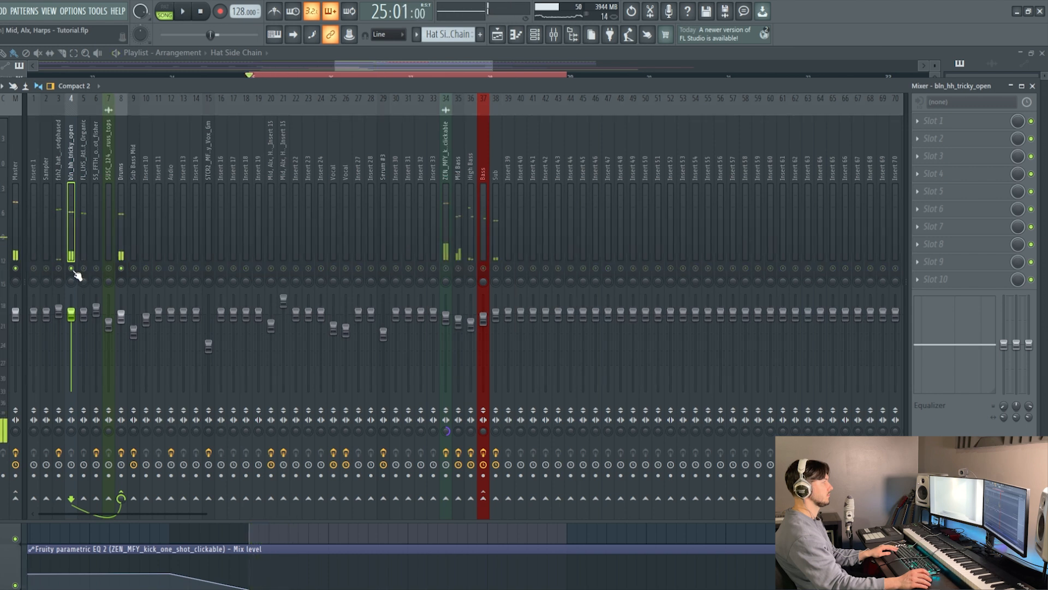
ctrl+click(73, 270)
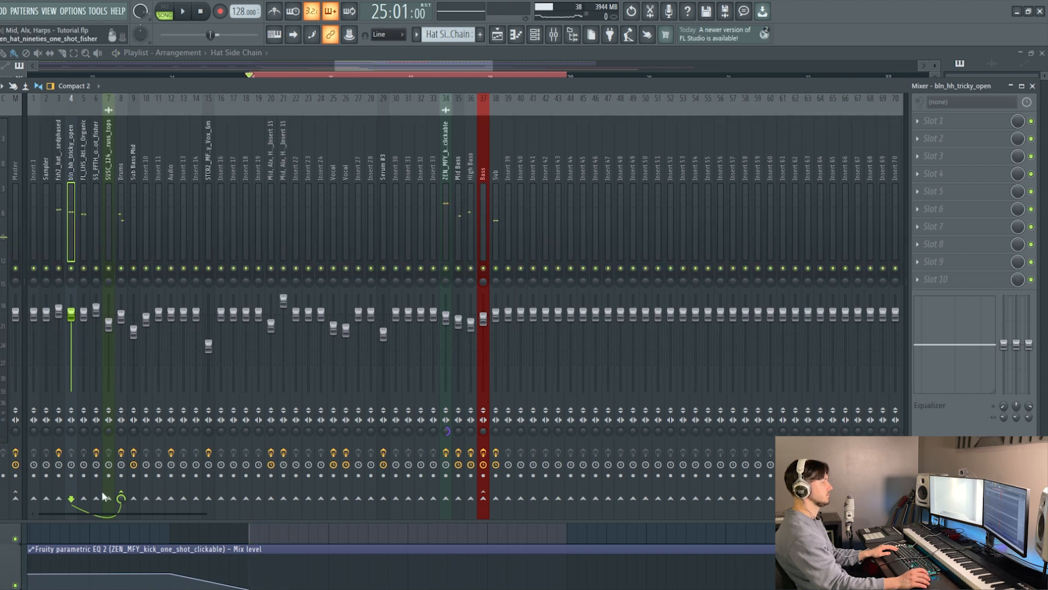
- Route the bln_hh_tricky_open mixer track only to the Bass track as a sidechain, and compare the kick's routing
click(483, 499)
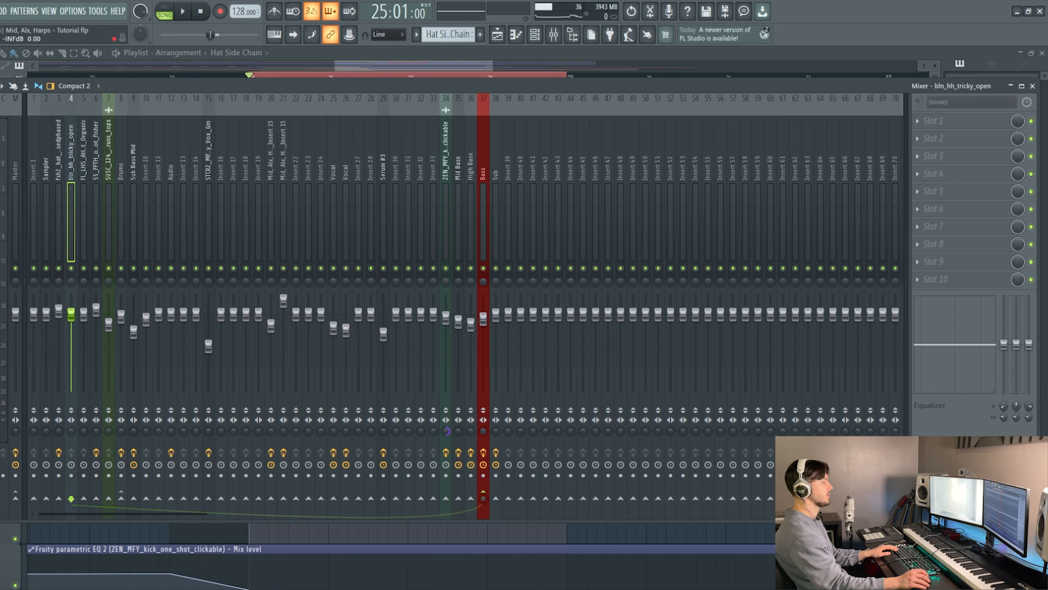
click(451, 169)
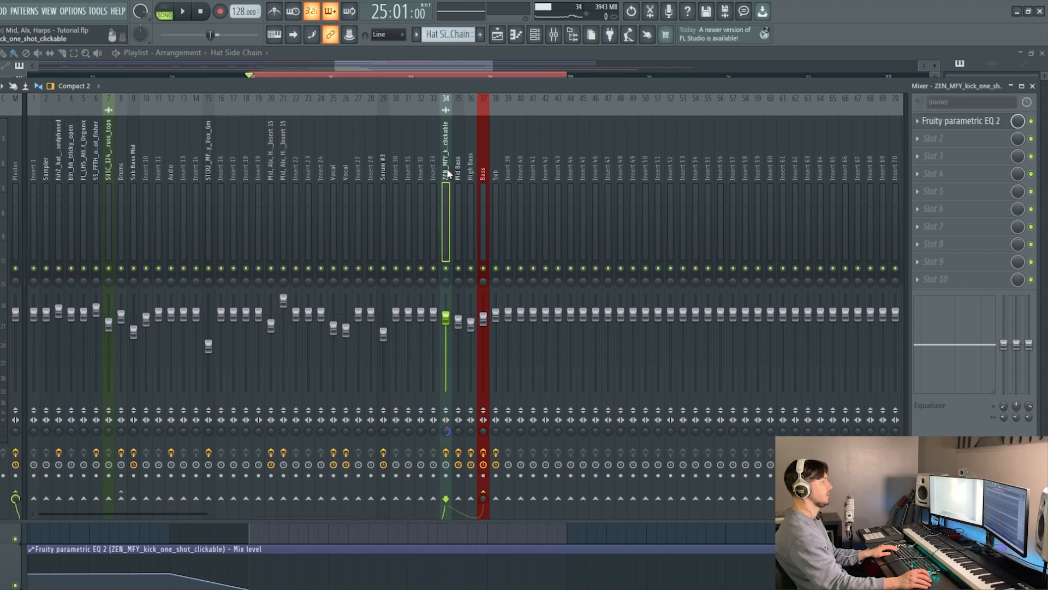
click(483, 172)
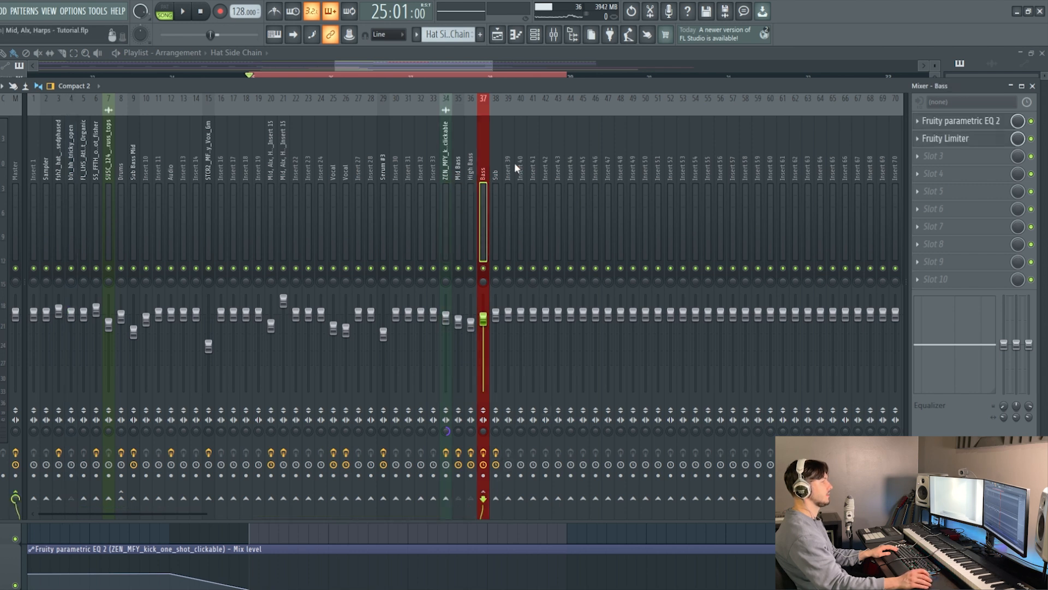
- Open the Bass track's Fruity Limiter, play the loop, and lower the compressor's threshold while adjusting its release
click(979, 141)
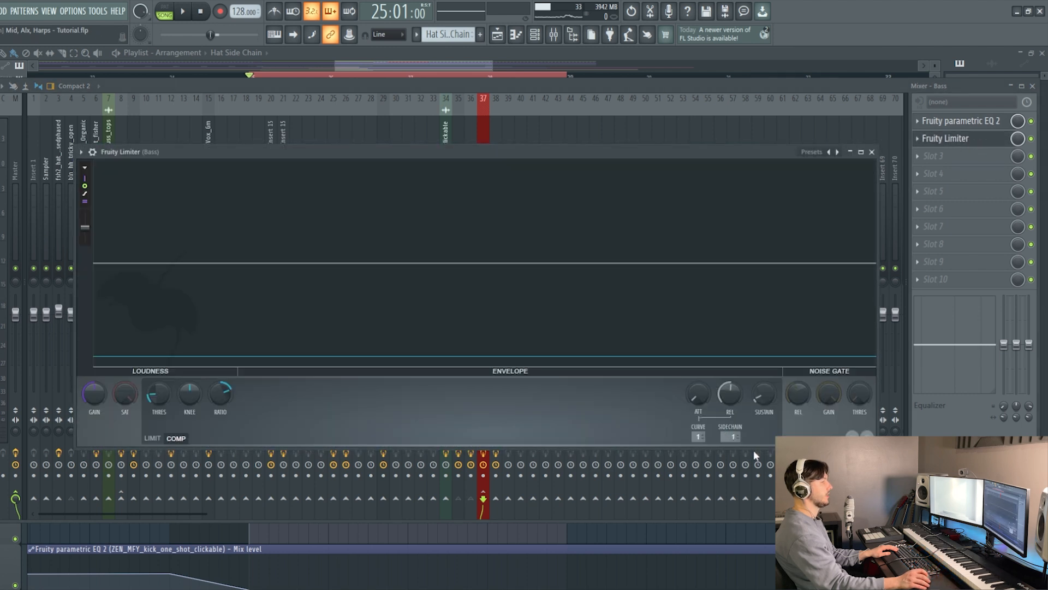
key(space)
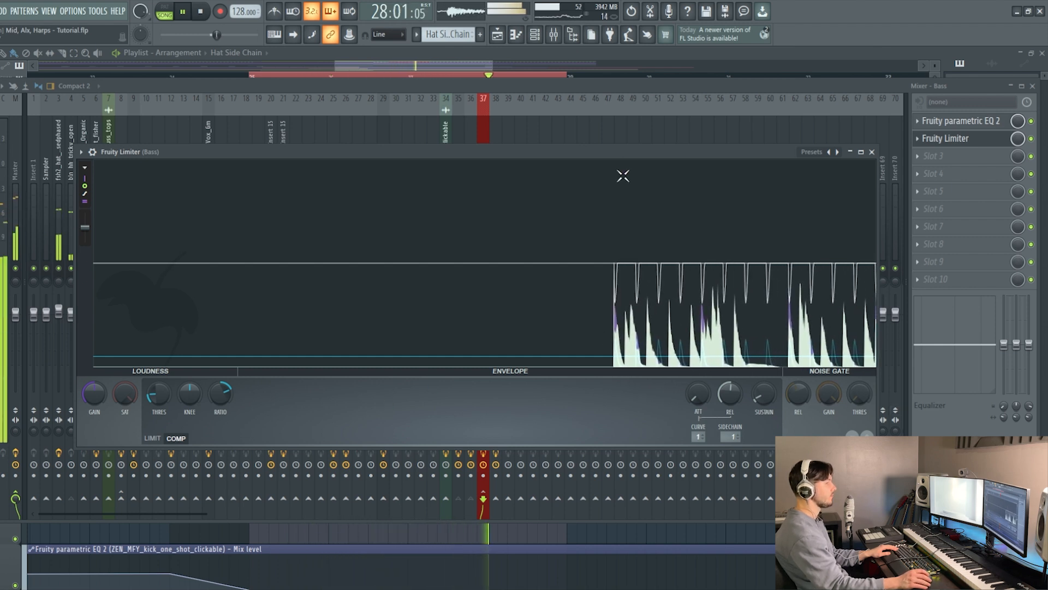
drag(616, 156, 589, 148)
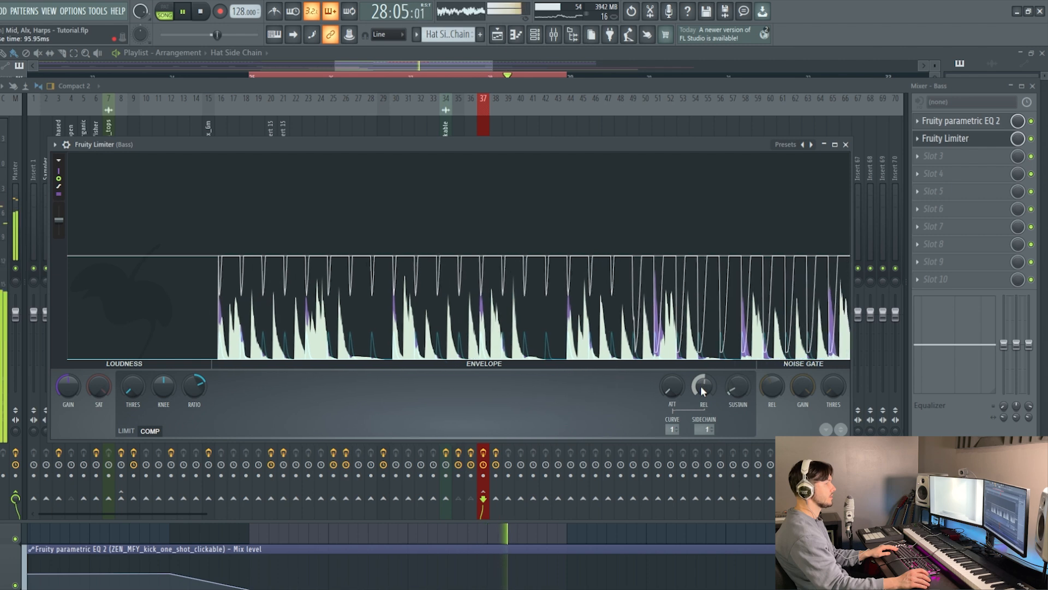
mouse_move(702, 388)
mouse_down()
mouse_move(702, 371)
mouse_move(703, 417)
mouse_move(703, 403)
mouse_up()
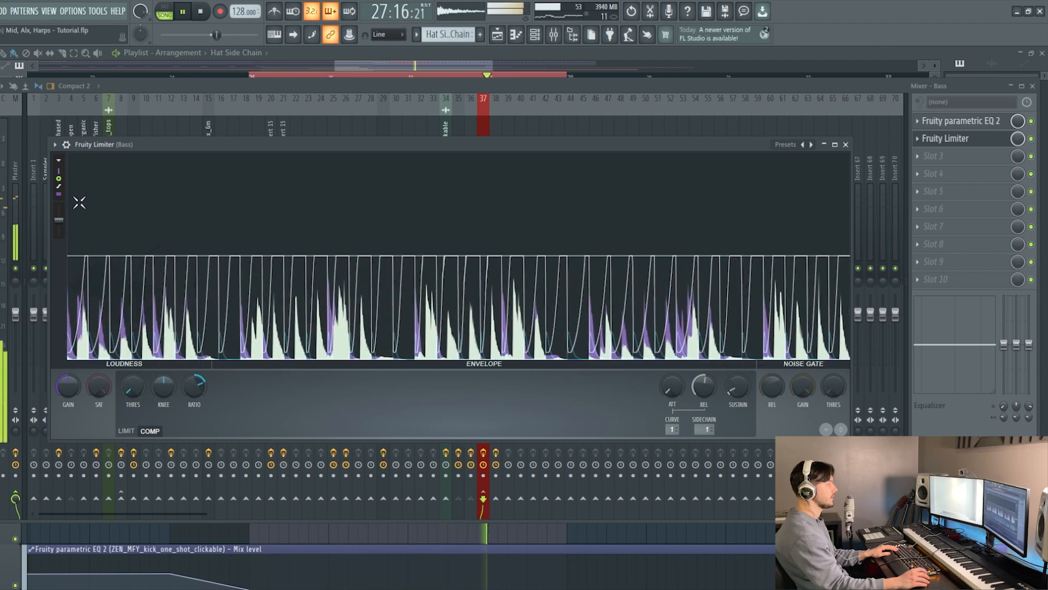
- Hide the limiter's waveform displays and vary the compressor's release during playback, ending at 35.58 ms
click(59, 179)
click(59, 172)
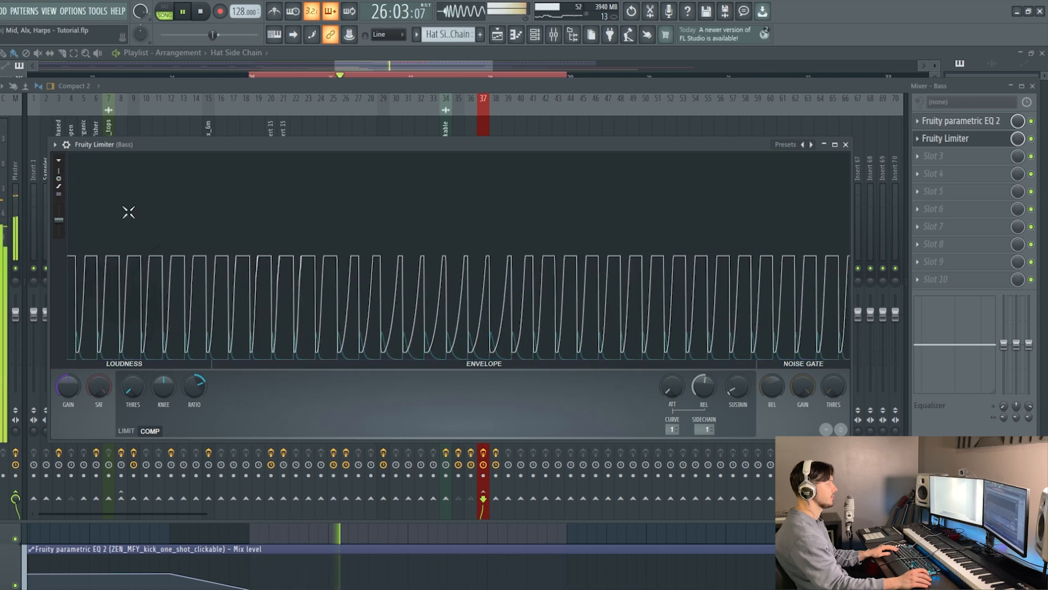
drag(704, 387, 704, 374)
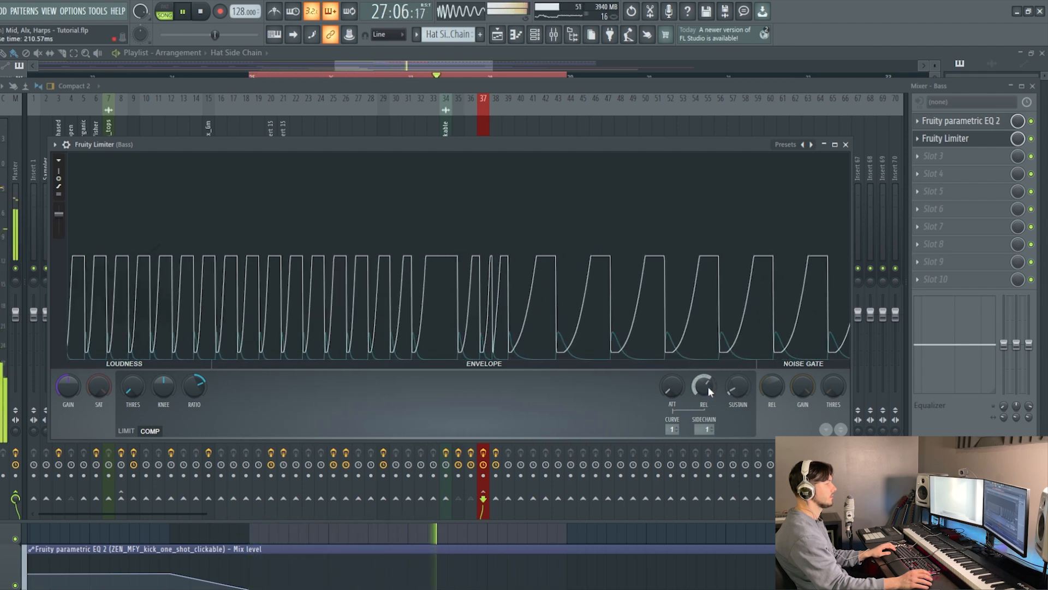
drag(709, 391, 709, 422)
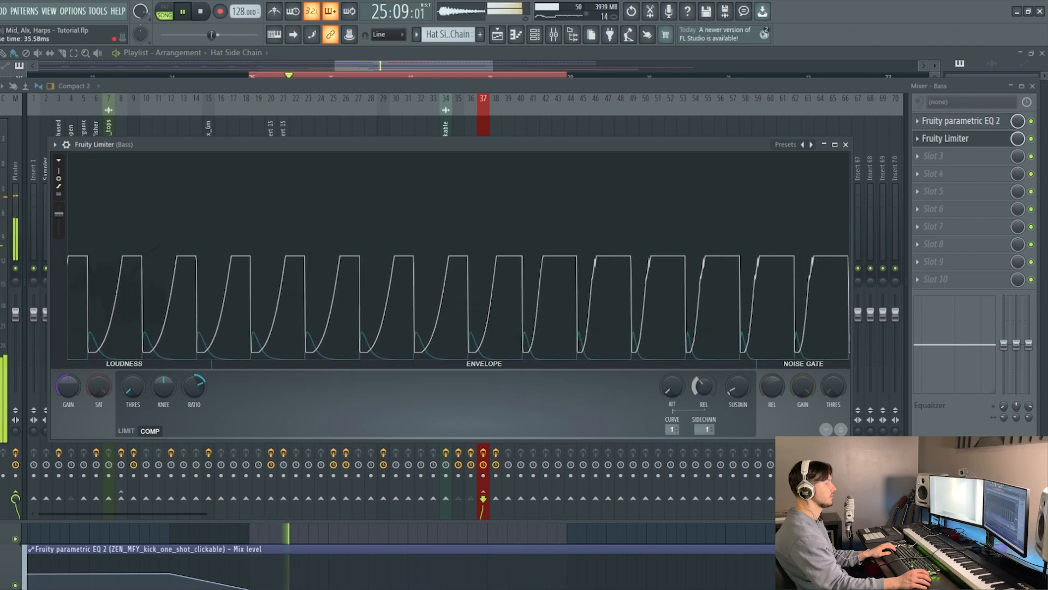
key(space)
click(846, 144)
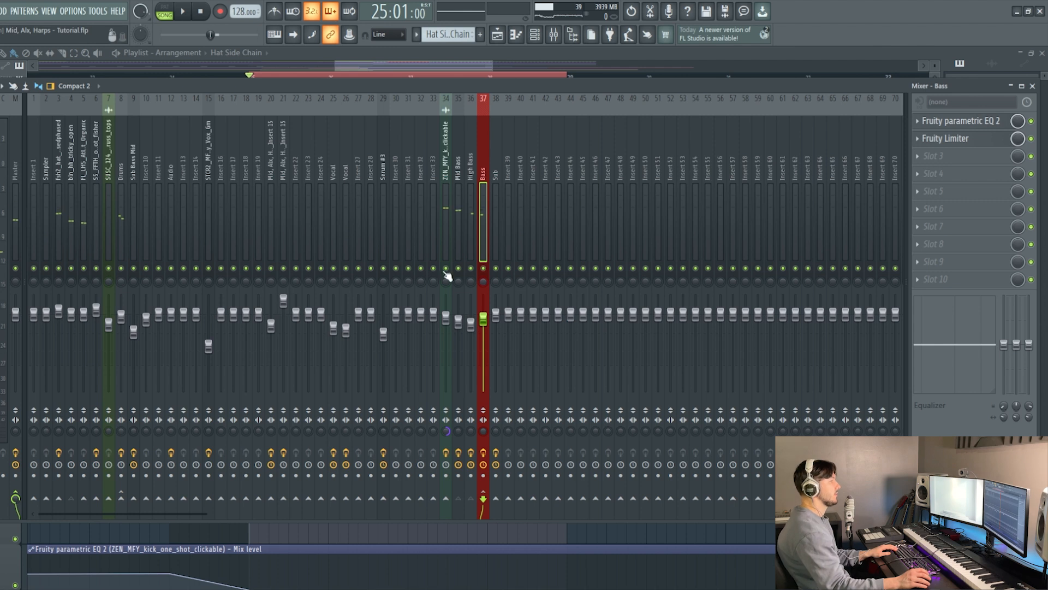
- Review the hat track's sidechain routing, and move the Bass track's Fruity Limiter to slot 3 and disable it
click(71, 165)
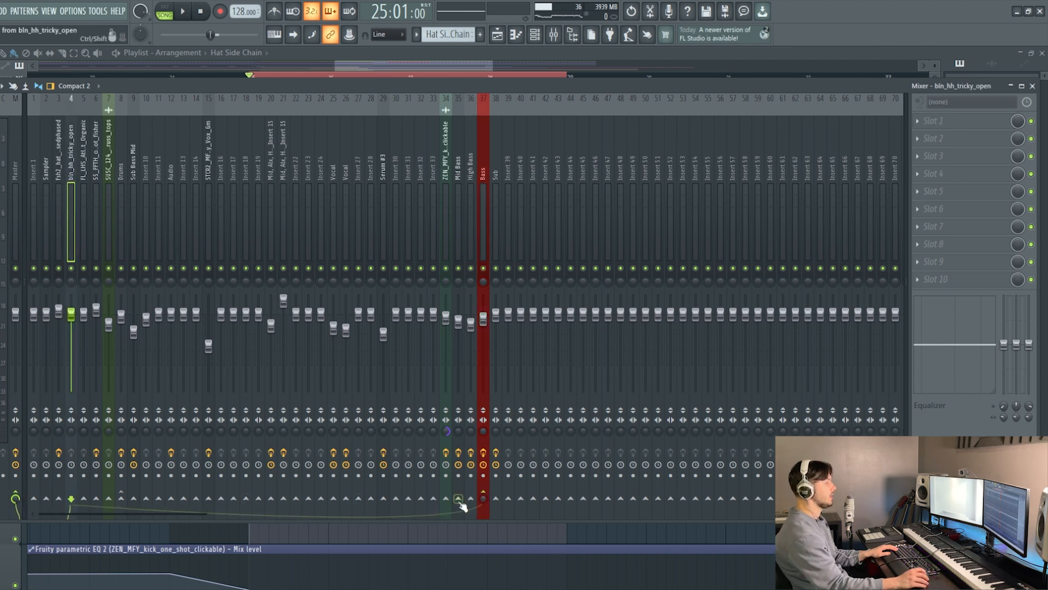
click(483, 167)
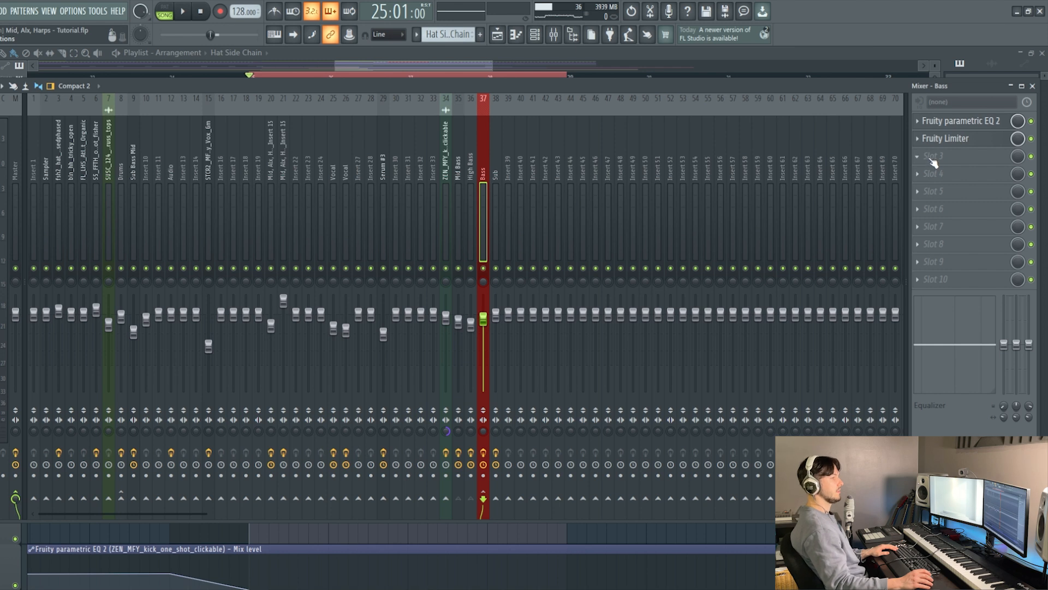
drag(940, 145, 941, 159)
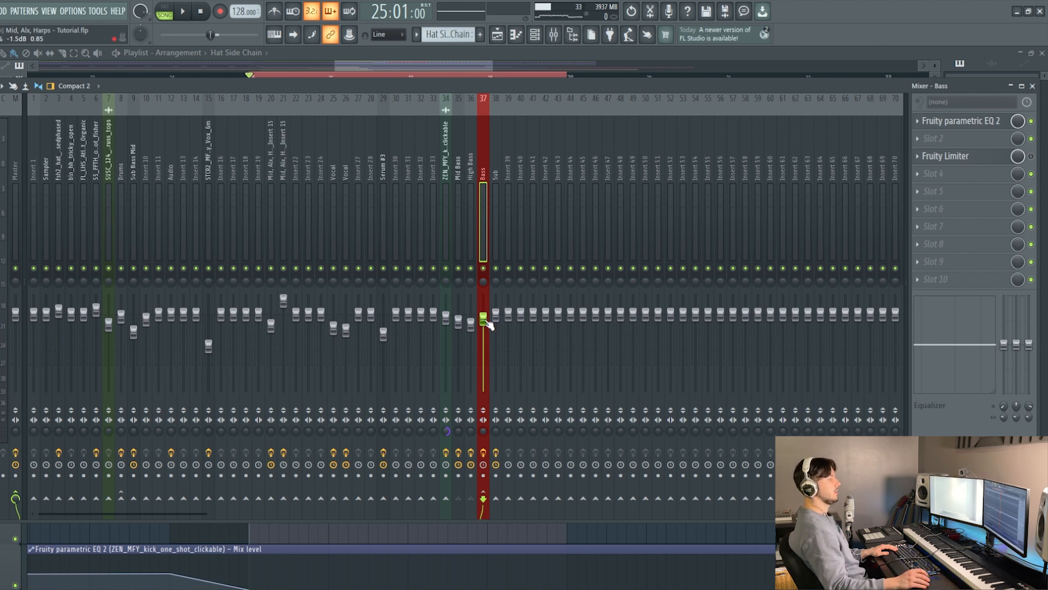
- Remove the Hat Side Chain pattern and all its clips from the playlist
click(515, 53)
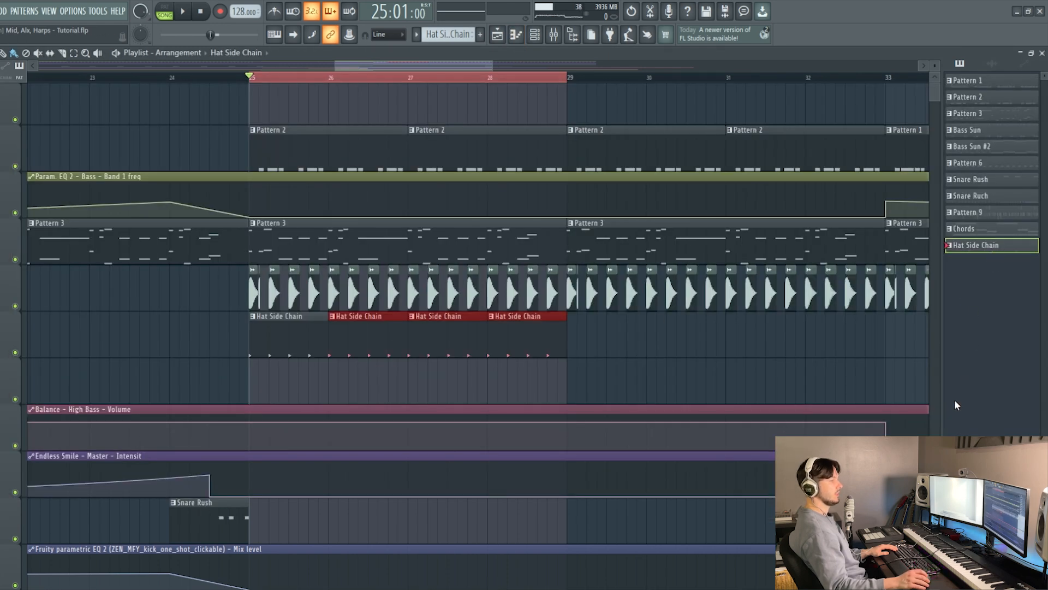
key(ctrl+z)
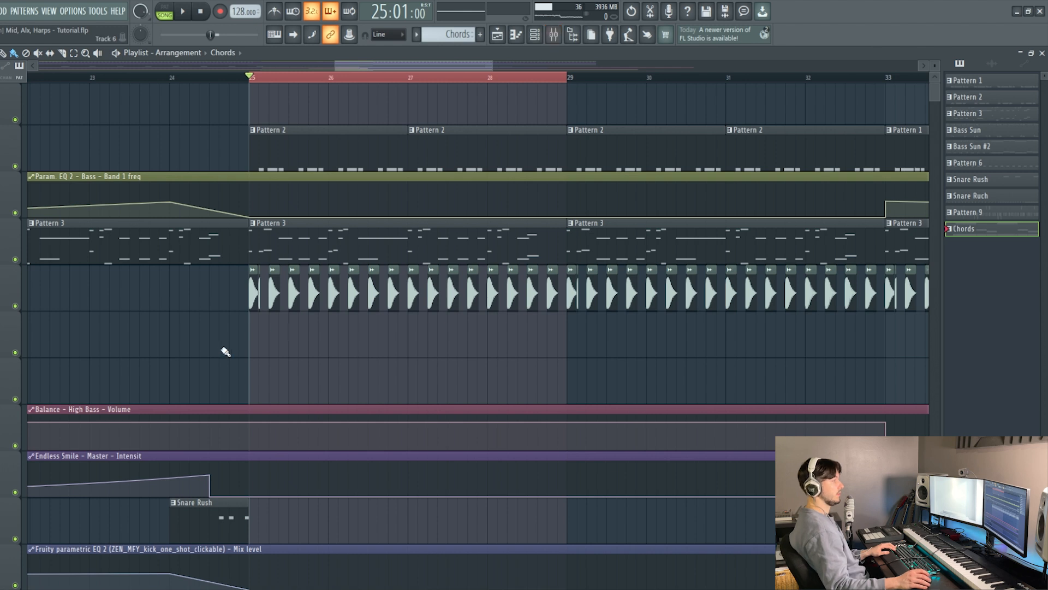
- Create a volume automation clip for the Bass mixer track over bars 25 to 28 and place it below the kick clips
click(554, 34)
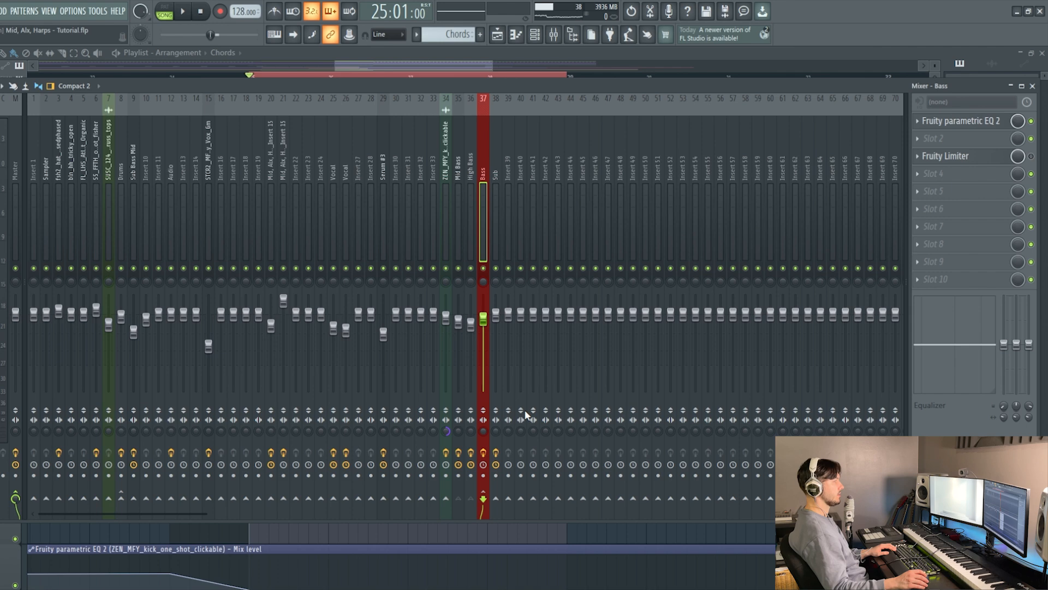
click(477, 52)
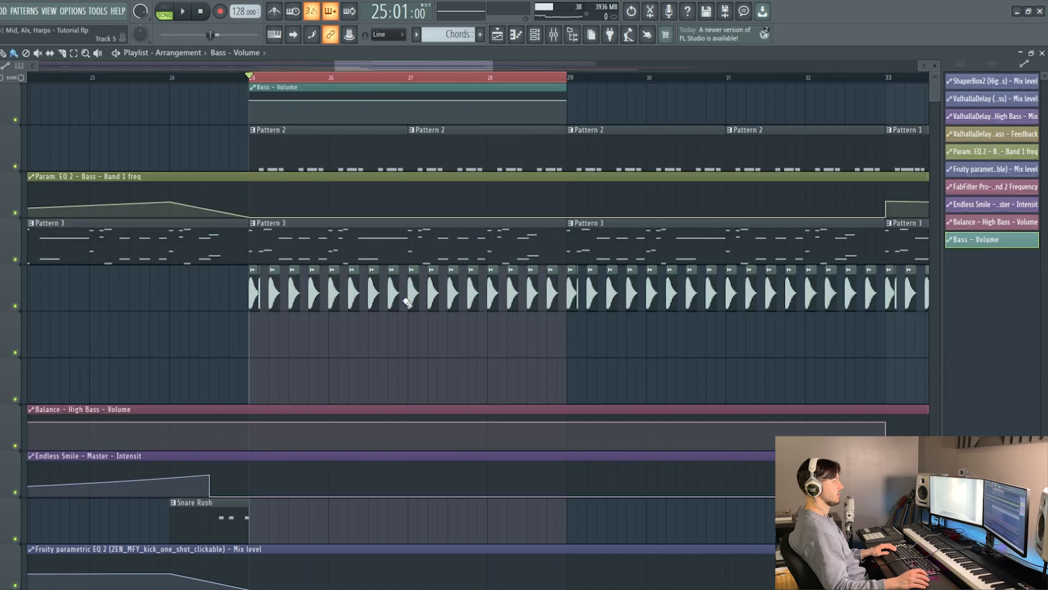
drag(425, 96, 423, 358)
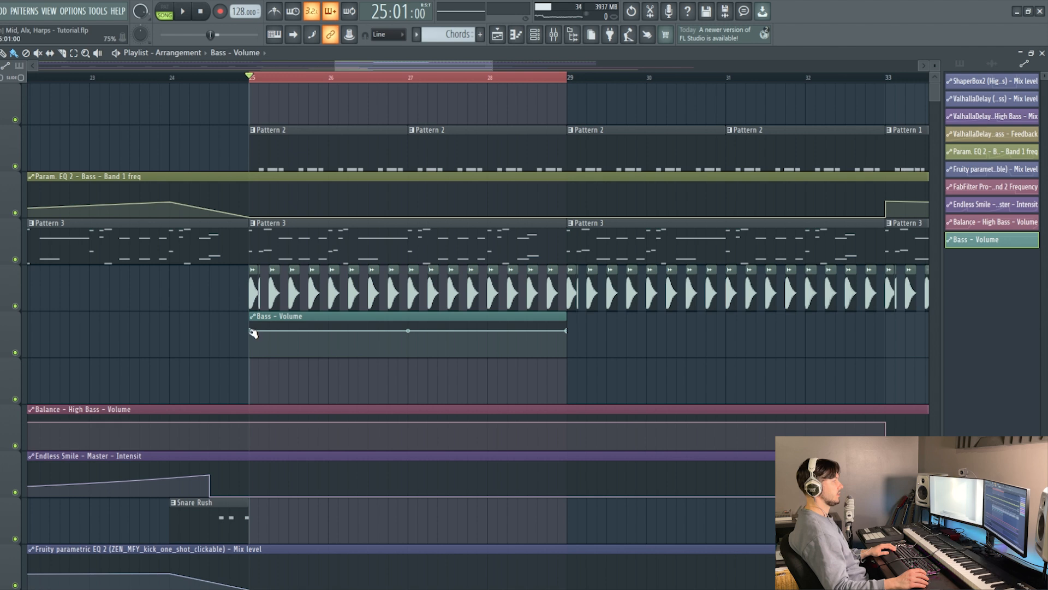
- Drop the Bass volume automation's start point to zero, shorten the clip to half a beat and curve its ramp upward
drag(252, 332, 247, 377)
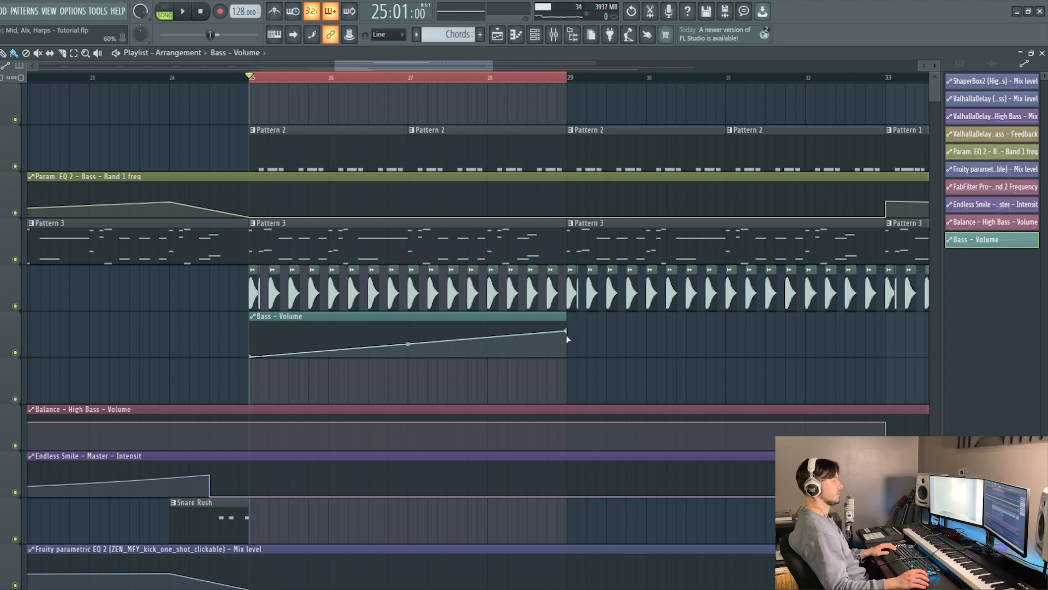
drag(568, 333, 276, 340)
scroll(290, 367, up, 10)
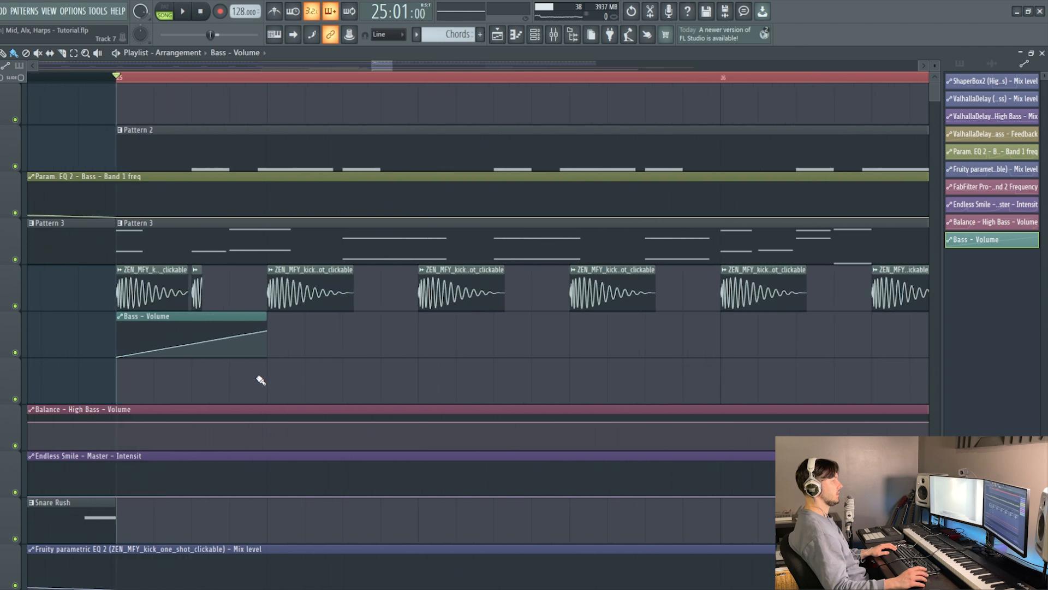
drag(473, 378, 420, 337)
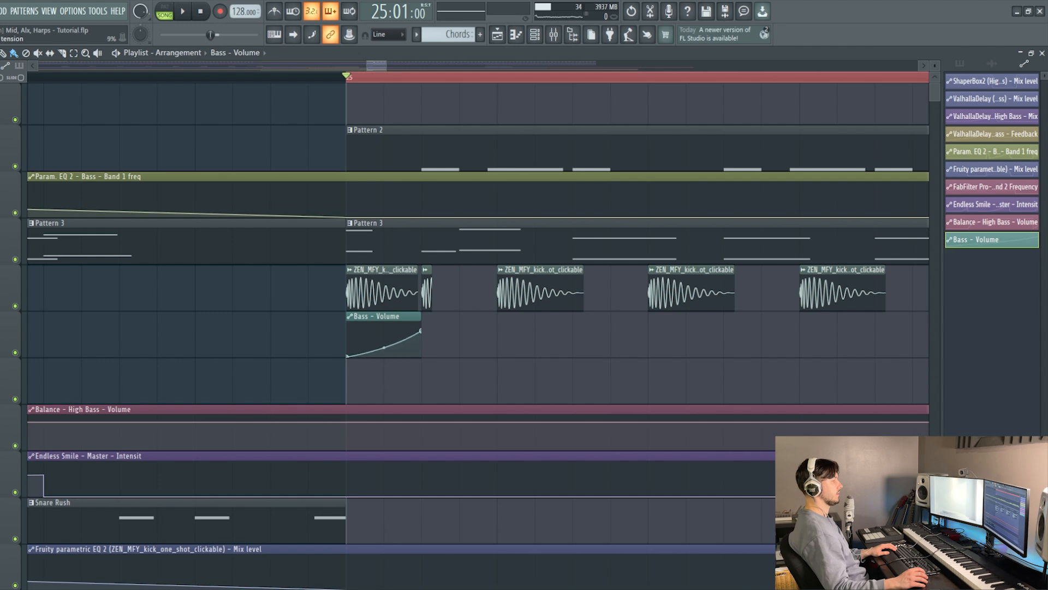
- Duplicate the half-beat Bass volume automation clip onto every kick beat through bar 28
scroll(565, 336, down, 6)
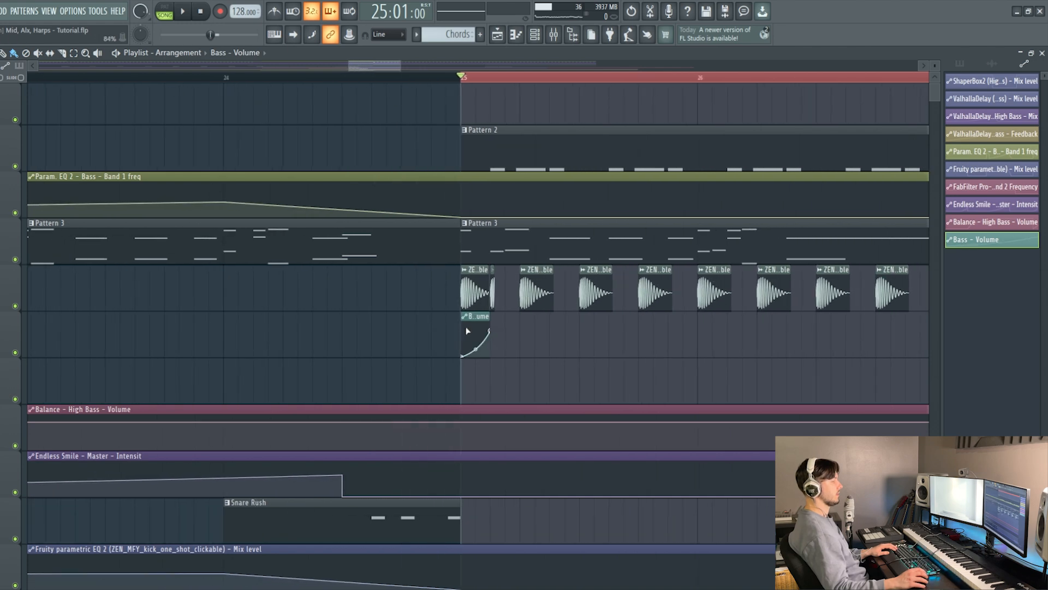
key(ctrl+b)
scroll(622, 344, down, 2)
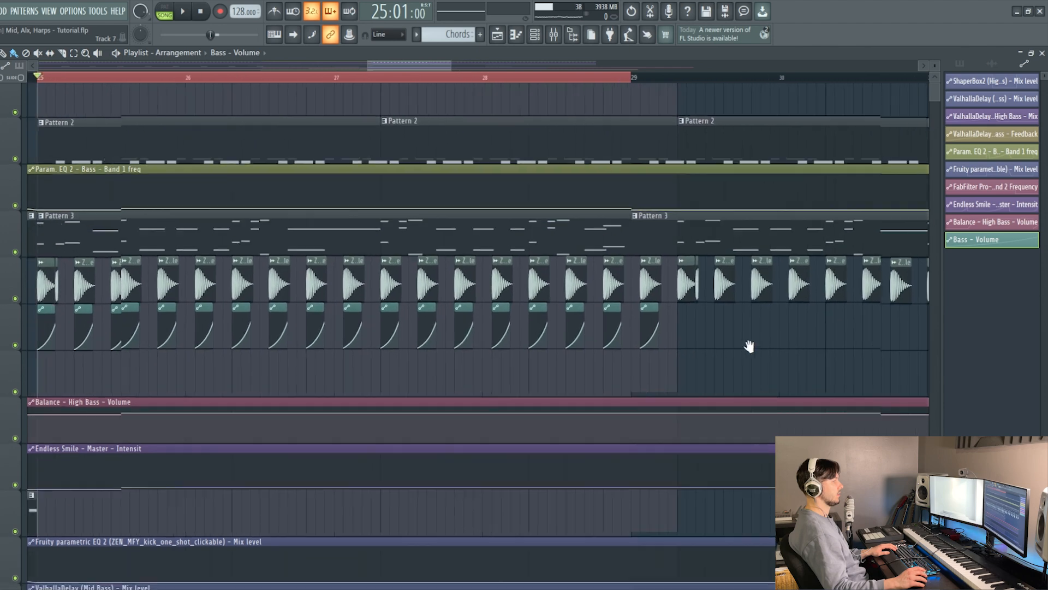
scroll(775, 348, up, 1)
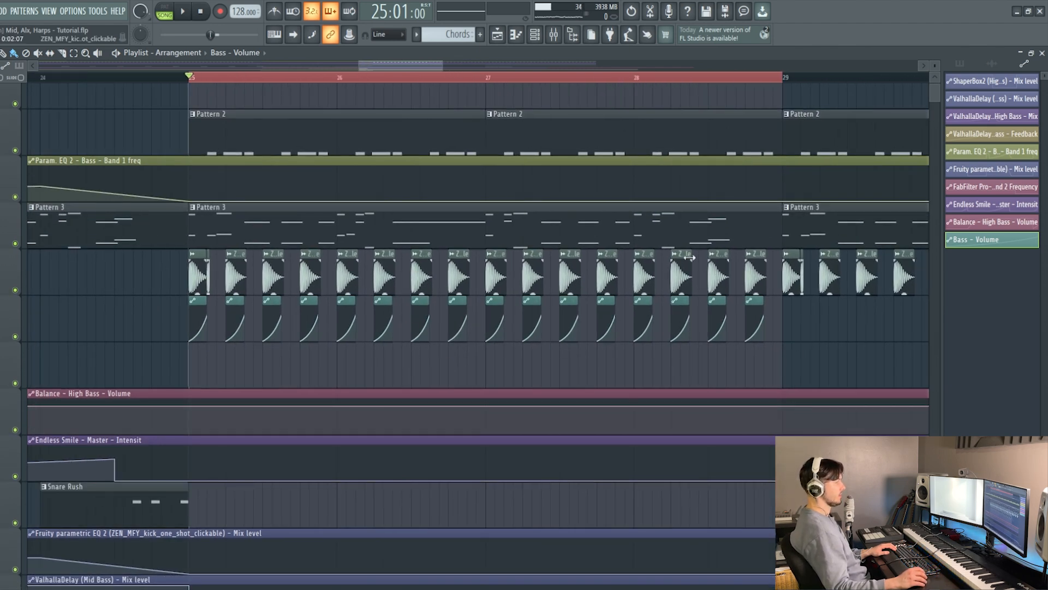
- Play the loop while watching the Bass fader in the mixer, stop it and return to the playlist
click(554, 41)
key(space)
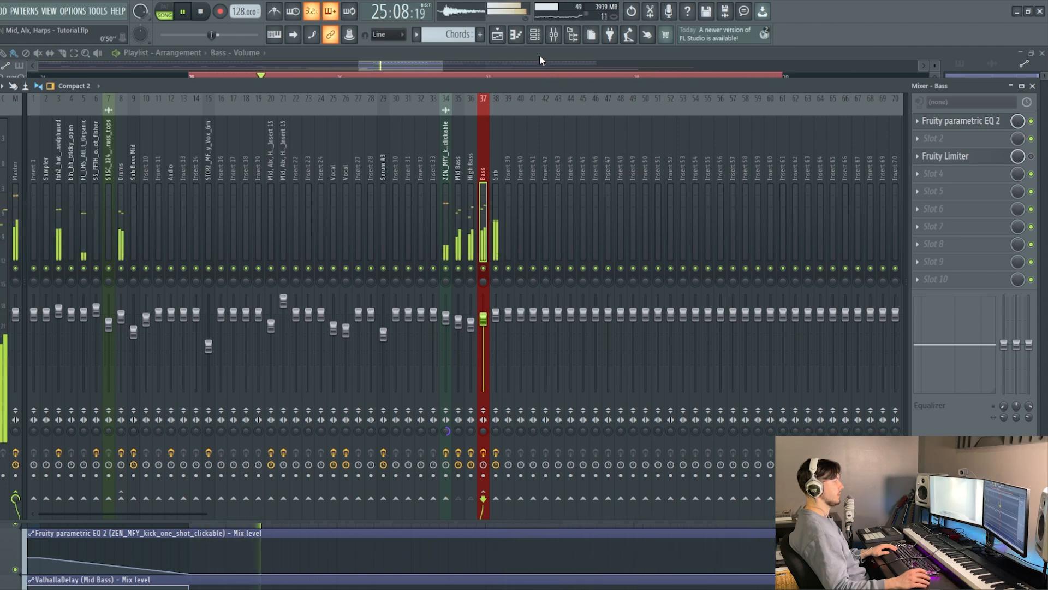
key(space)
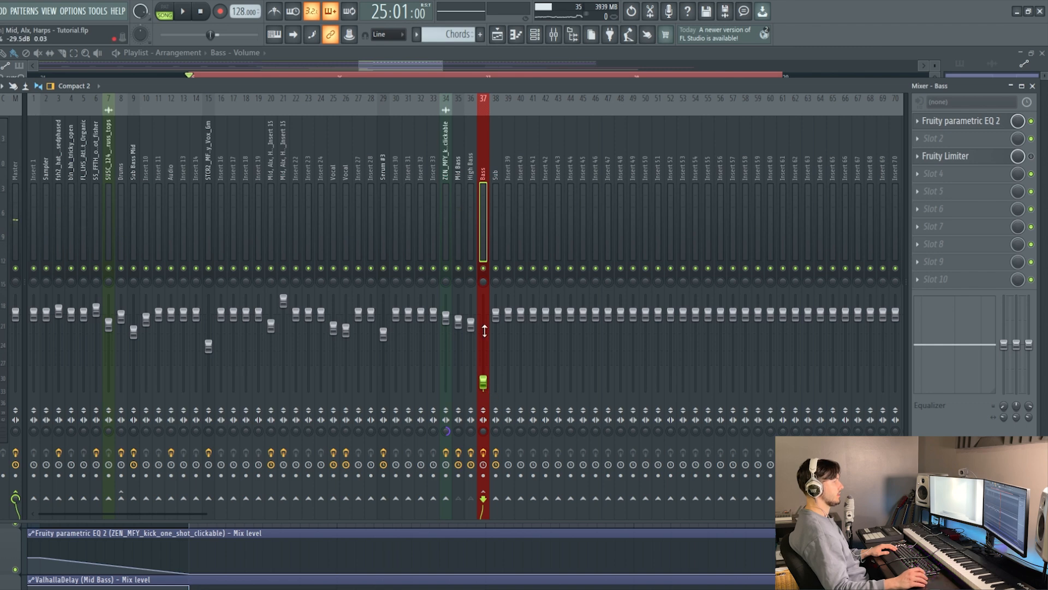
click(516, 41)
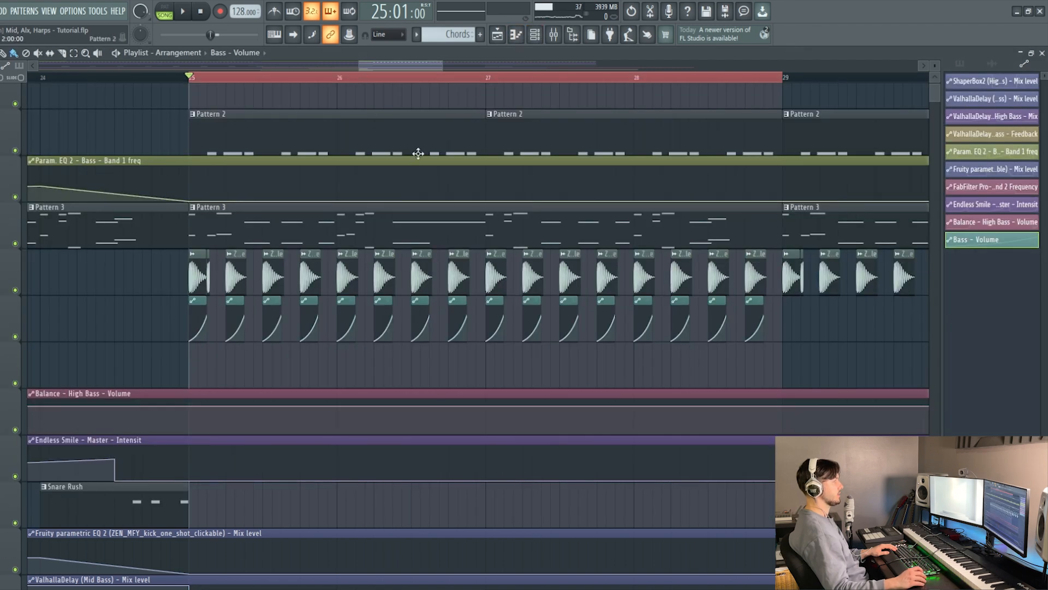
- Raise the Bass fader back to its default level, load Fruity Balance on the Bass mixer track and return to the playlist
click(554, 35)
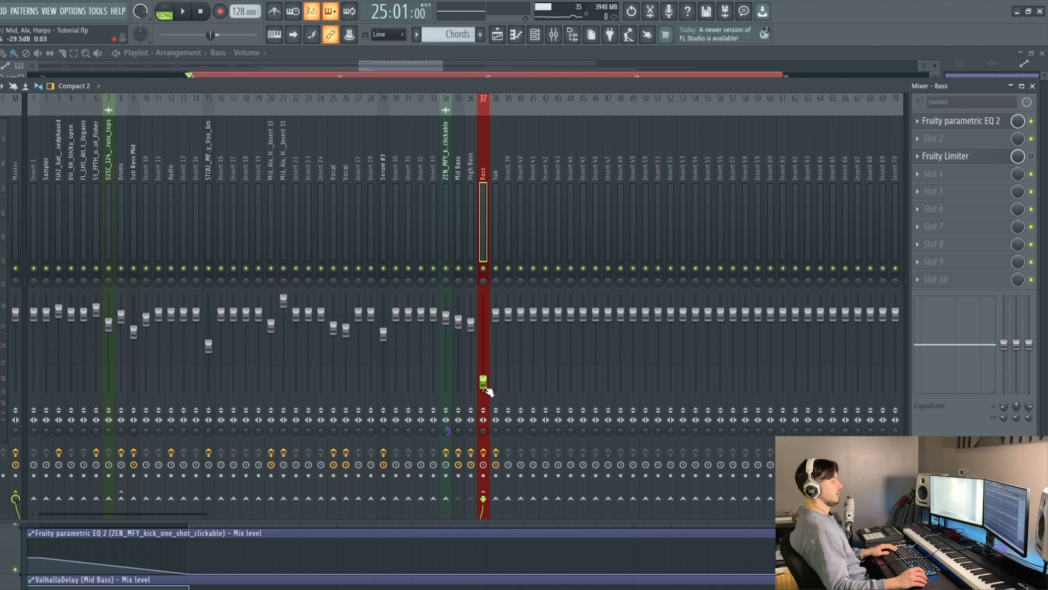
drag(483, 382, 483, 314)
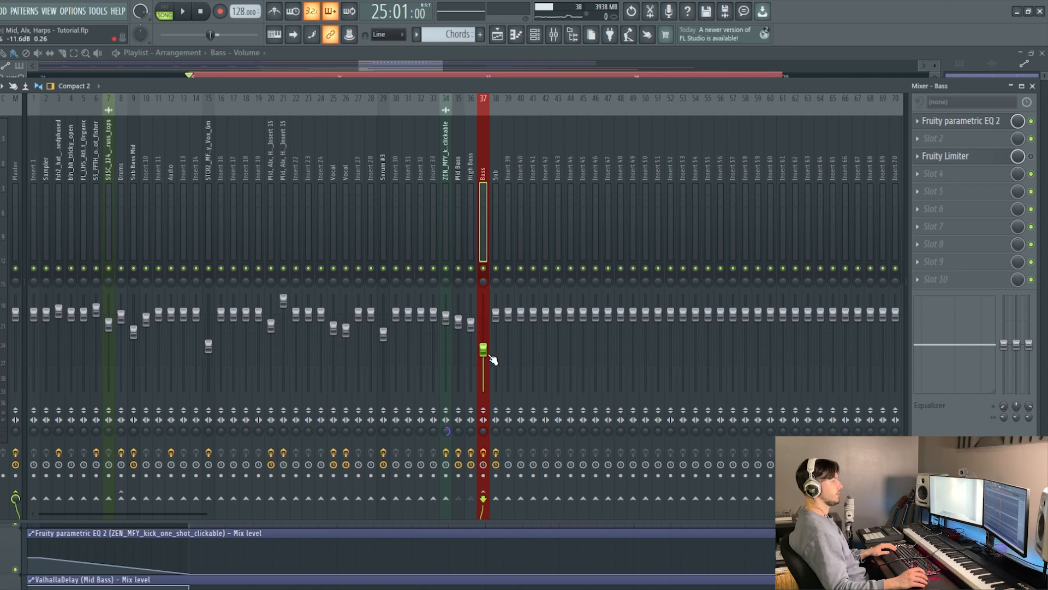
drag(484, 351, 484, 315)
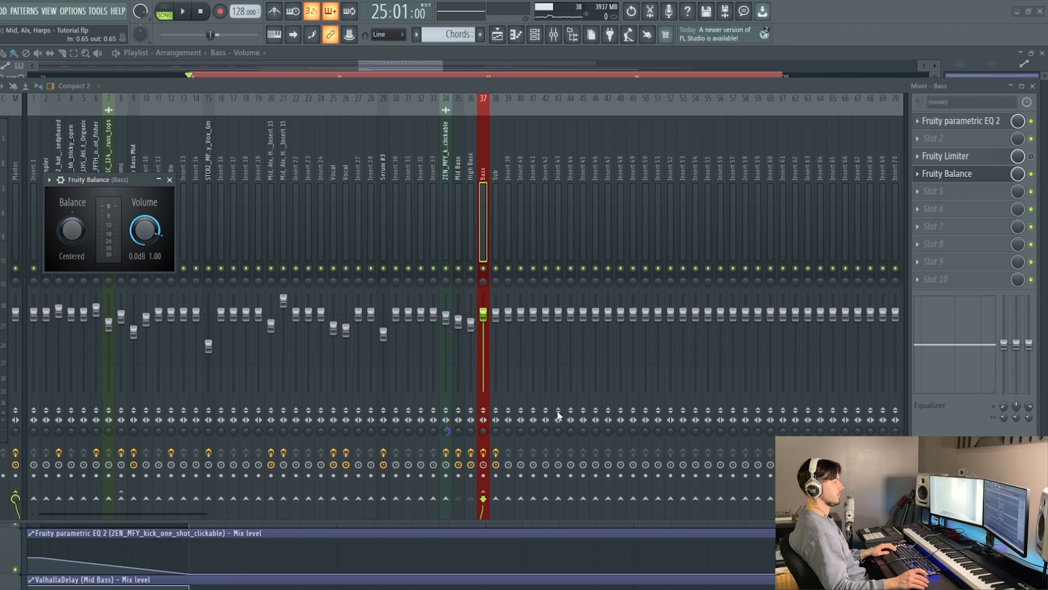
click(501, 42)
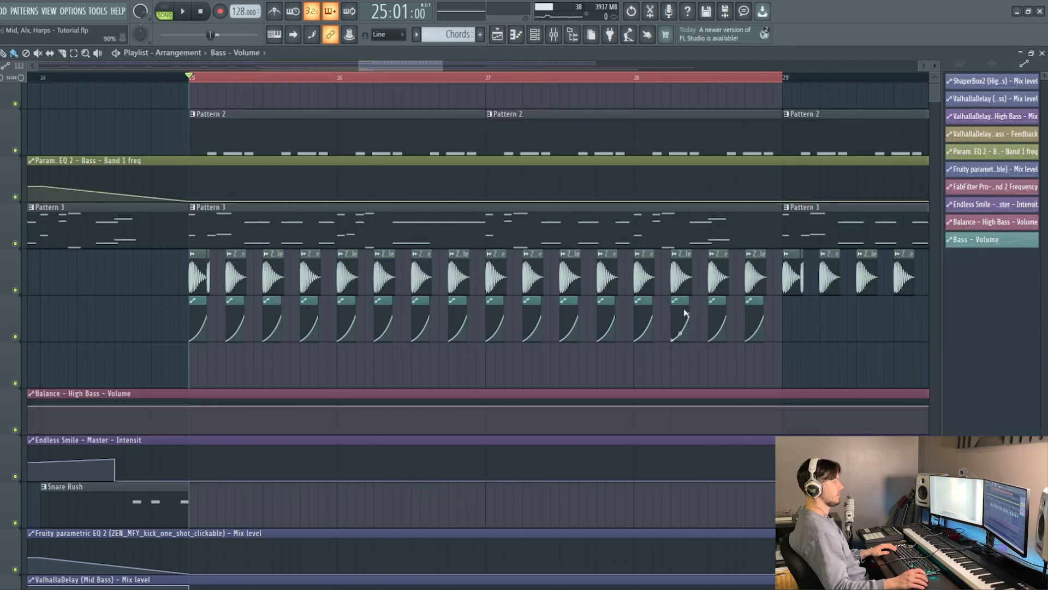
- Open Fruity Balance on the Bass track and play the loop while watching its Volume knob follow the automation
click(536, 35)
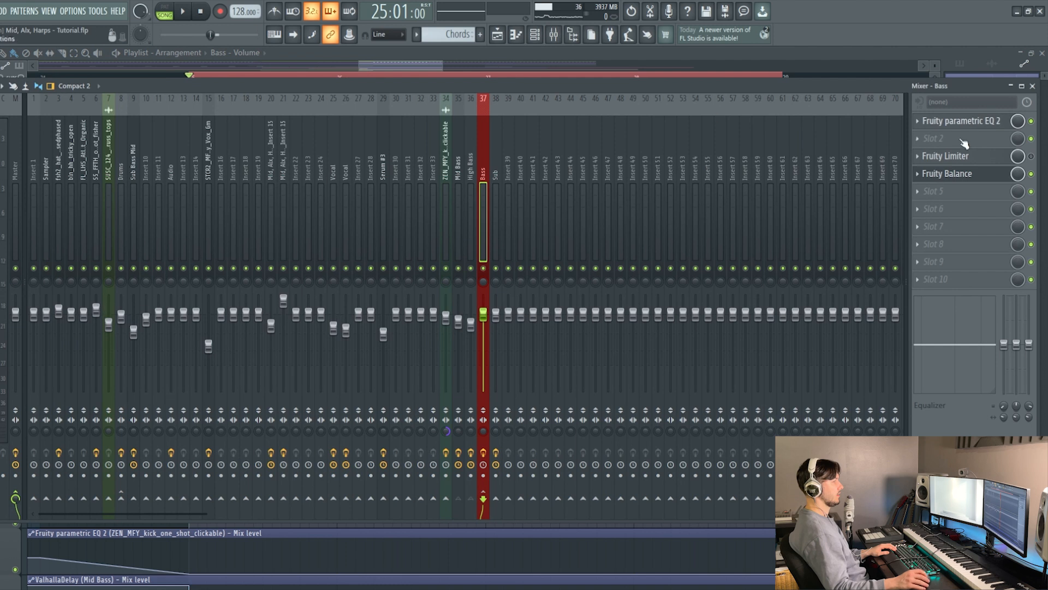
click(967, 172)
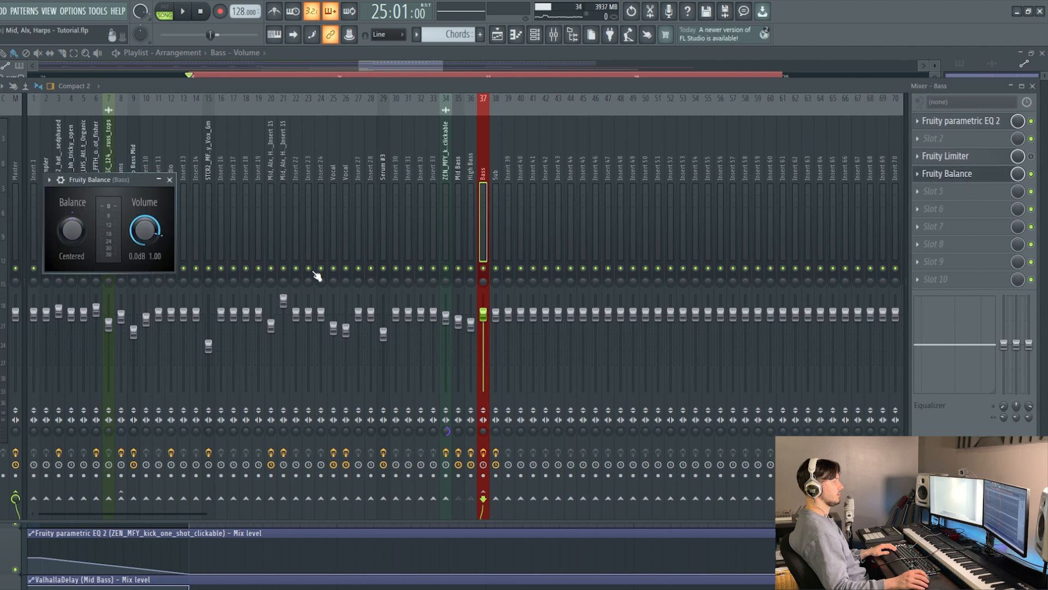
key(space)
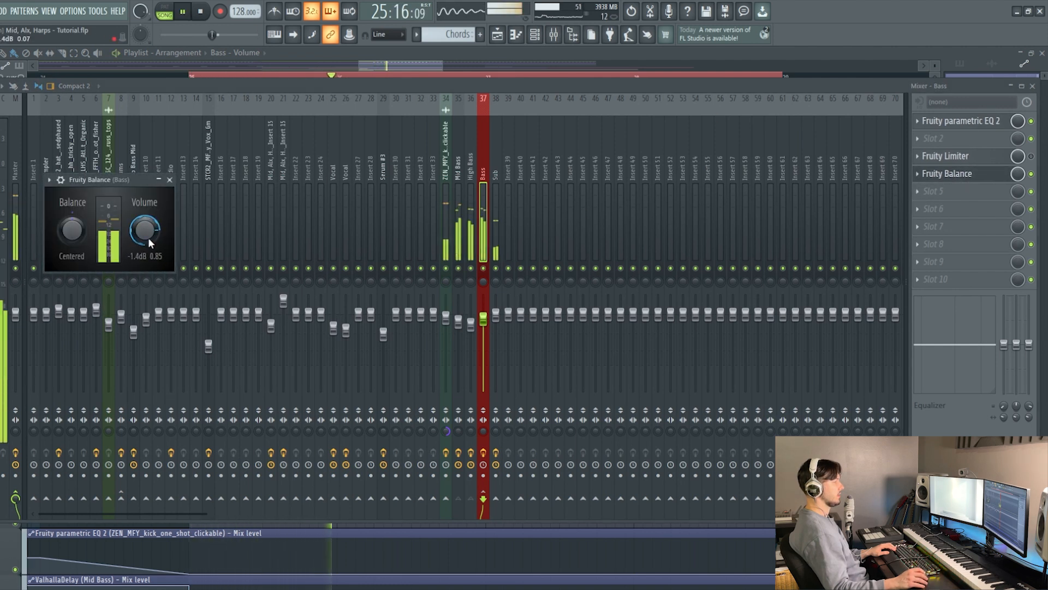
scroll(148, 238, down, 15)
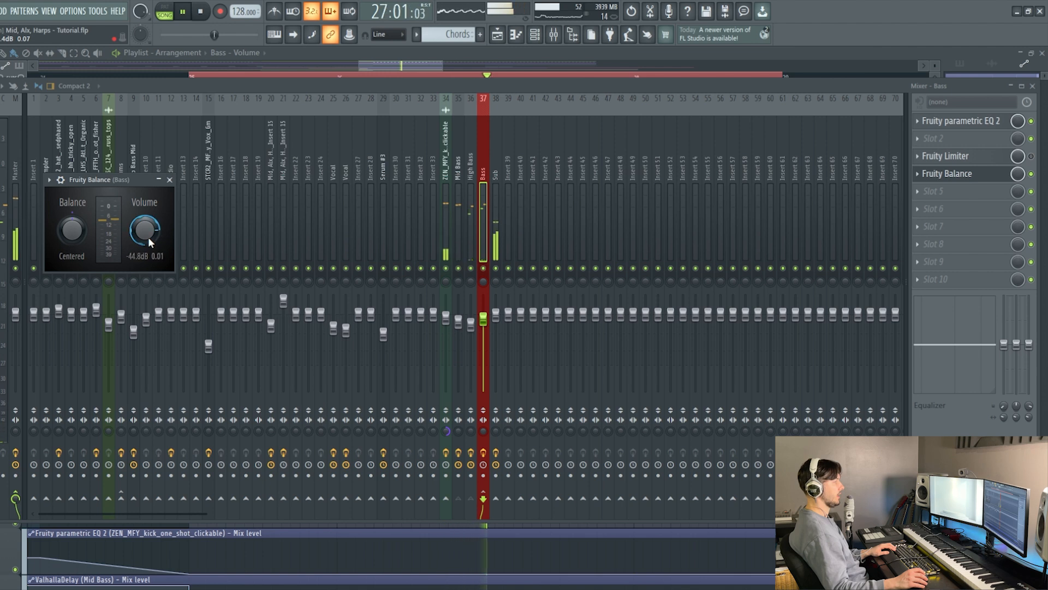
scroll(149, 237, up, 5)
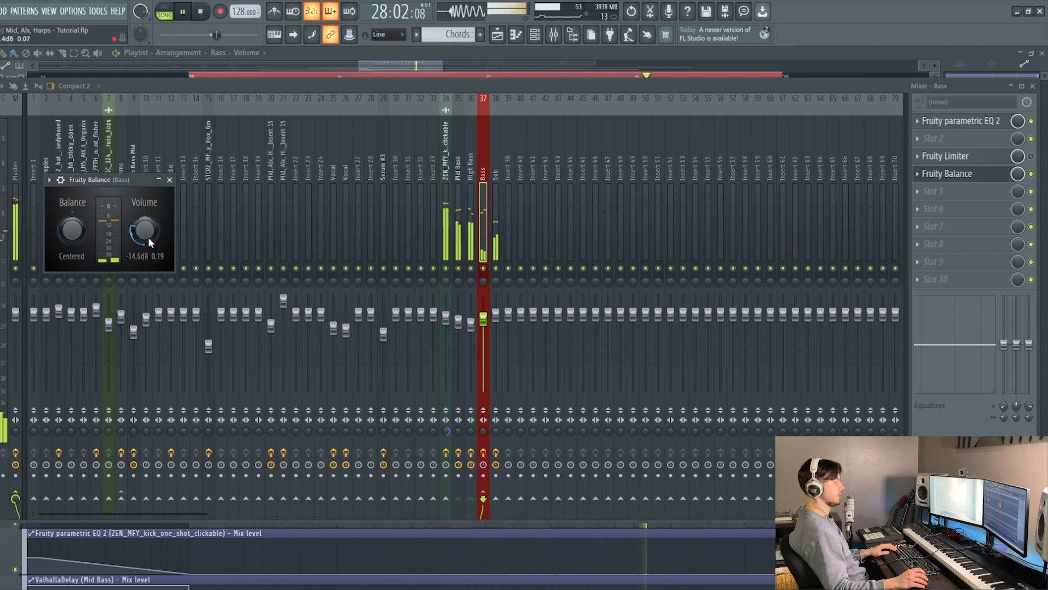
- Try a lower Bass fader level during playback, reset the fader to 0.0 dB and stop the loop
drag(484, 321, 484, 370)
alt+click(484, 370)
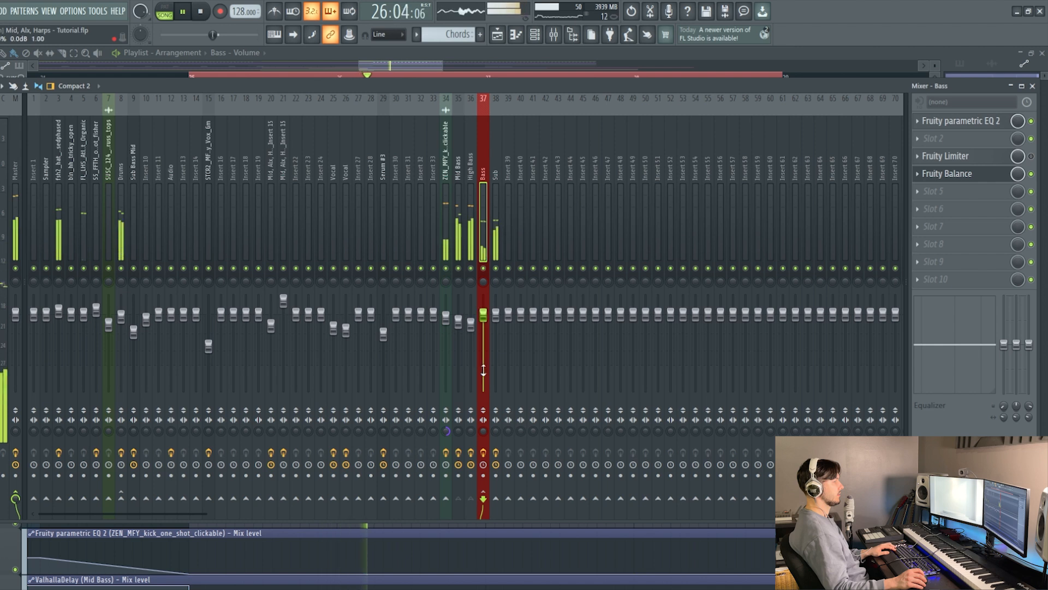
key(space)
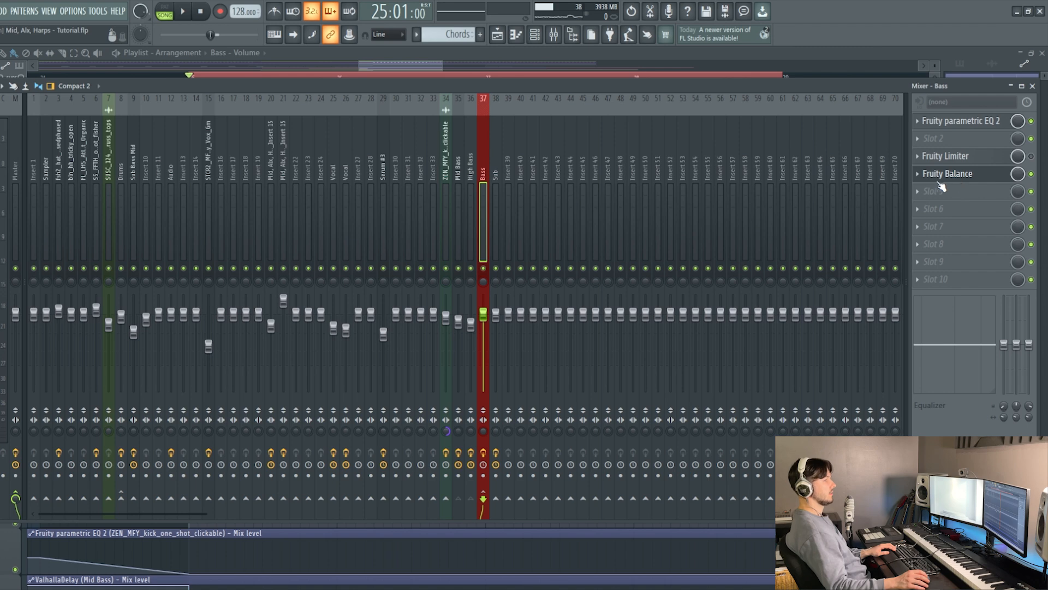
- Delete the duplicated Bass volume automation clips, keeping only the one on the first kick of bar 25
click(501, 40)
scroll(340, 351, down, 3)
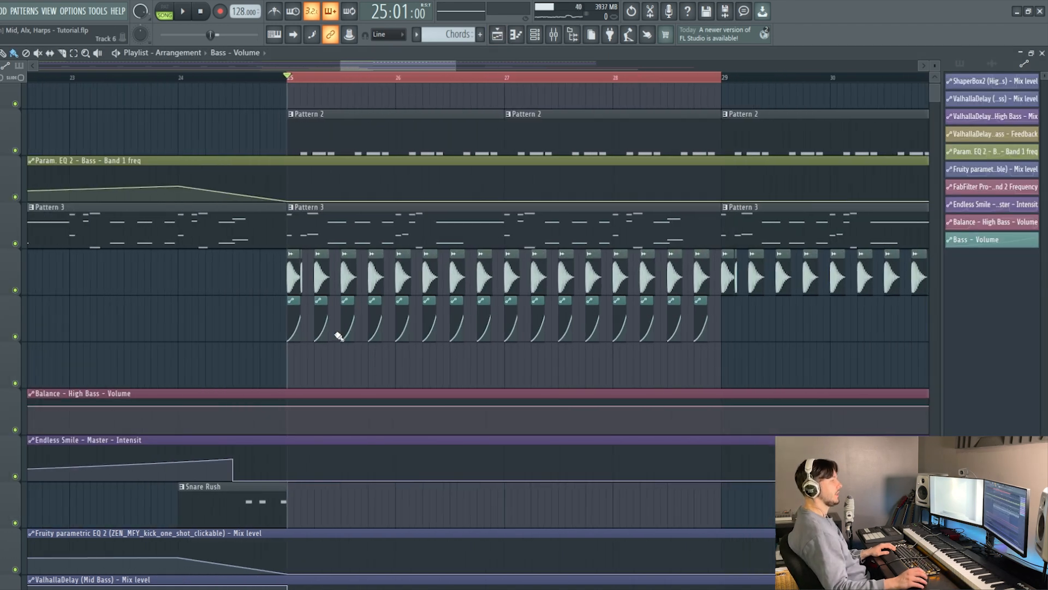
scroll(340, 351, up, 5)
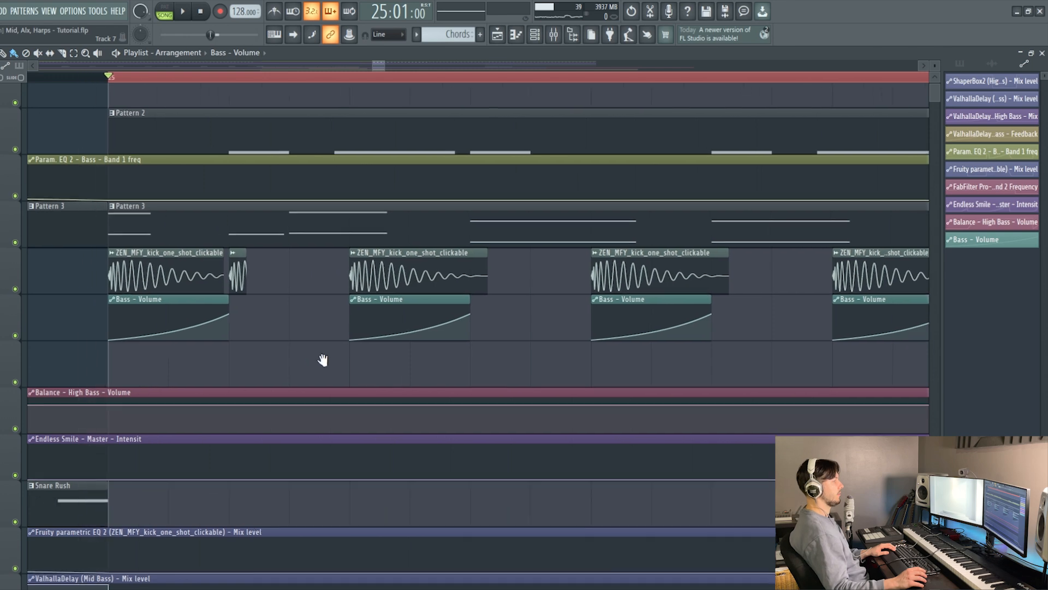
scroll(446, 352, down, 5)
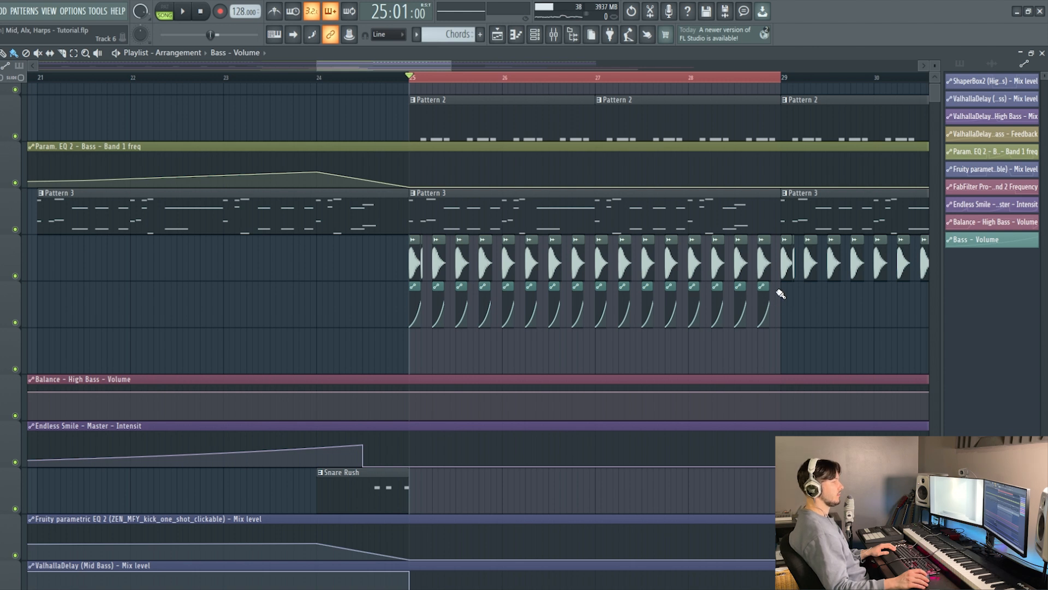
mouse_move(781, 294)
mouse_down()
mouse_move(745, 304)
mouse_move(442, 304)
mouse_up()
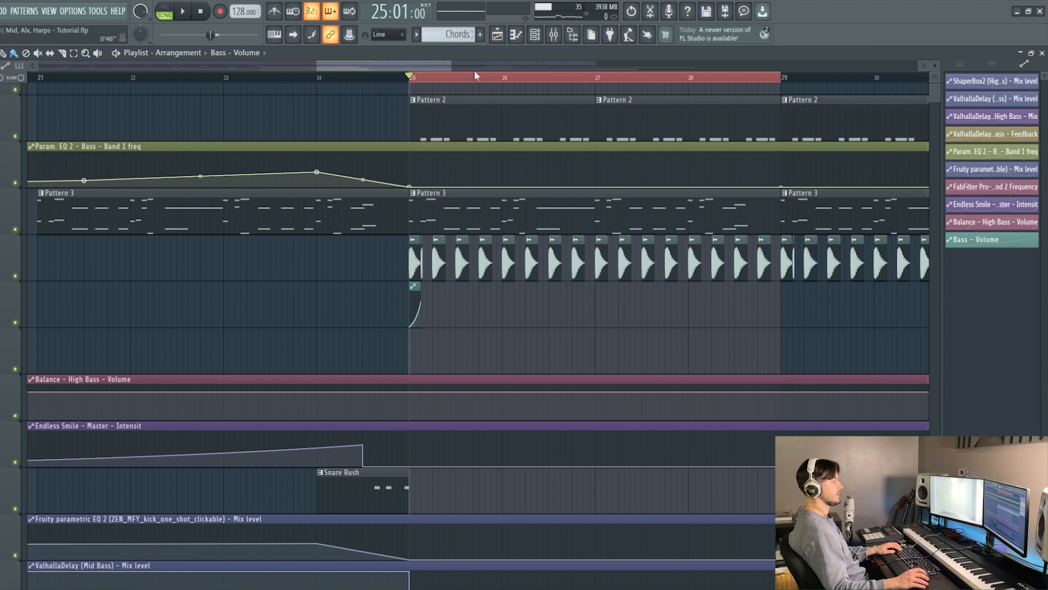
- Create a new pattern named Midi Side Chain and place it at bar 25 below the Bass volume automation clip
click(480, 35)
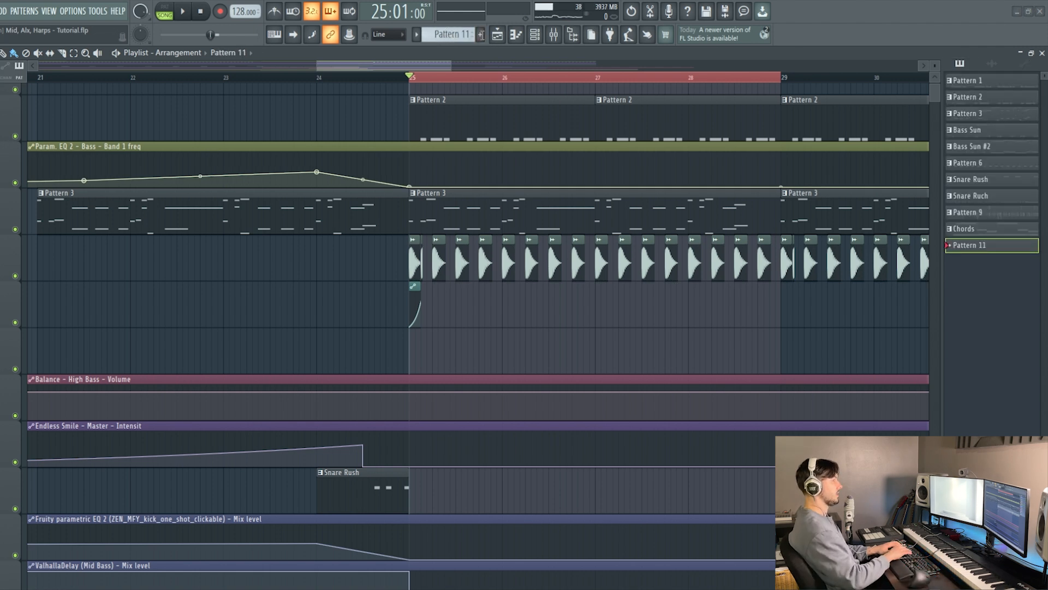
text(Midi Side Chain)
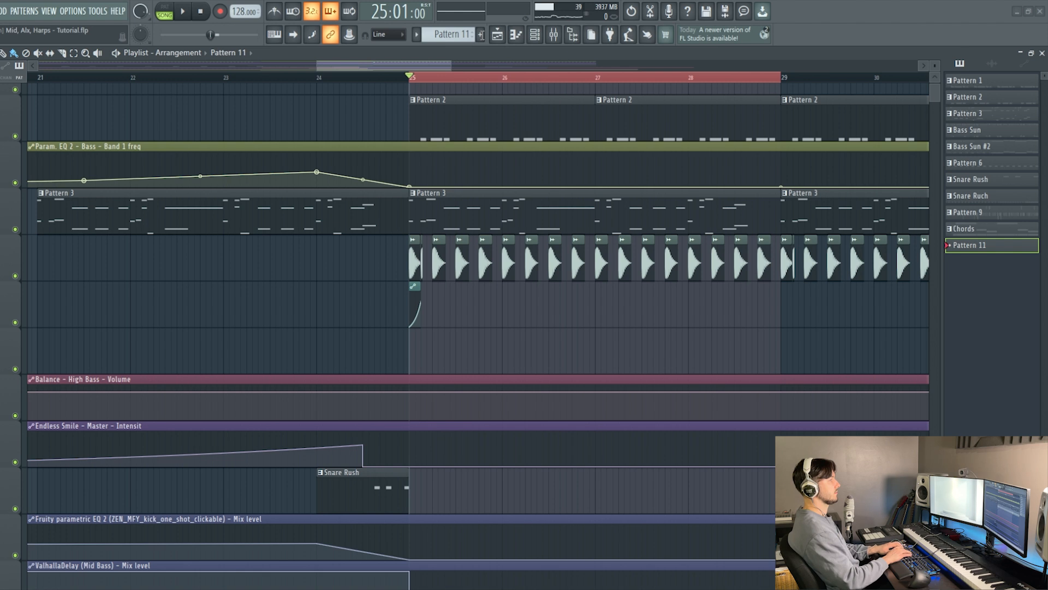
key(Return)
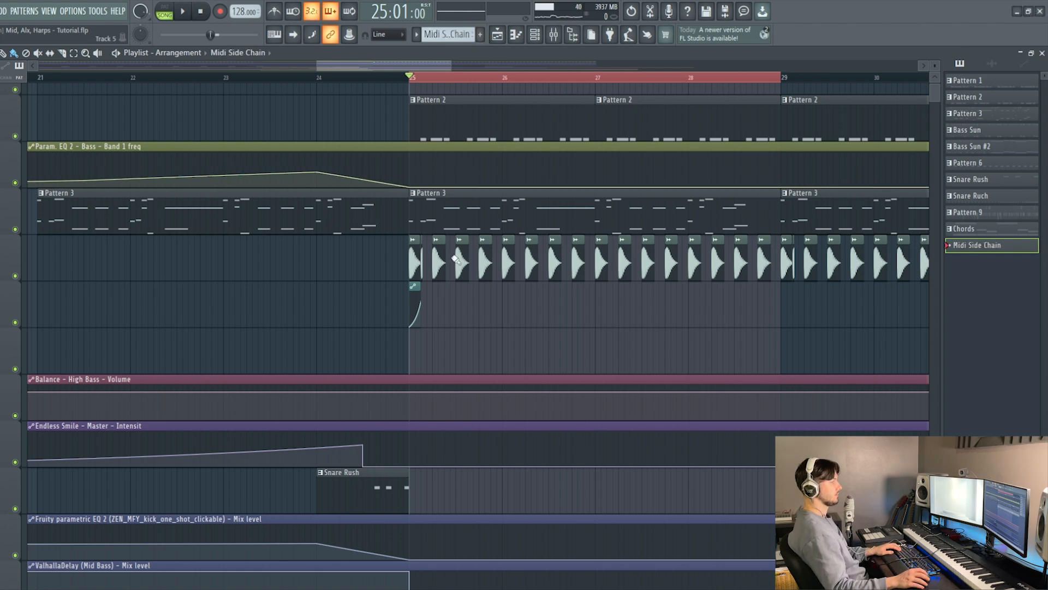
click(411, 360)
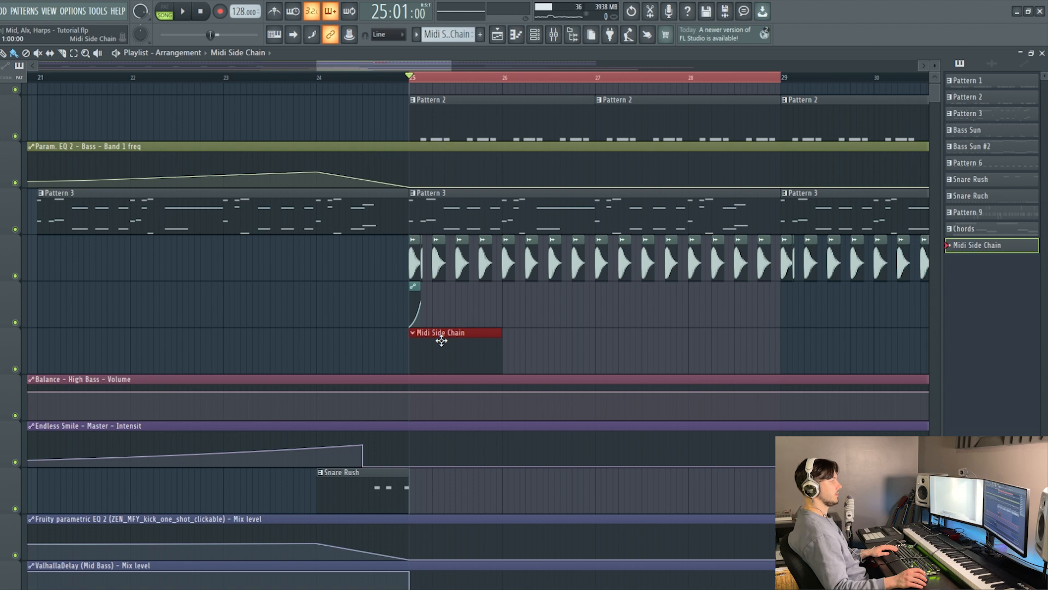
- Program the Bass - Volume channel to trigger on all four beats of the Midi Side Chain pattern and return to the playlist
double_click(441, 339)
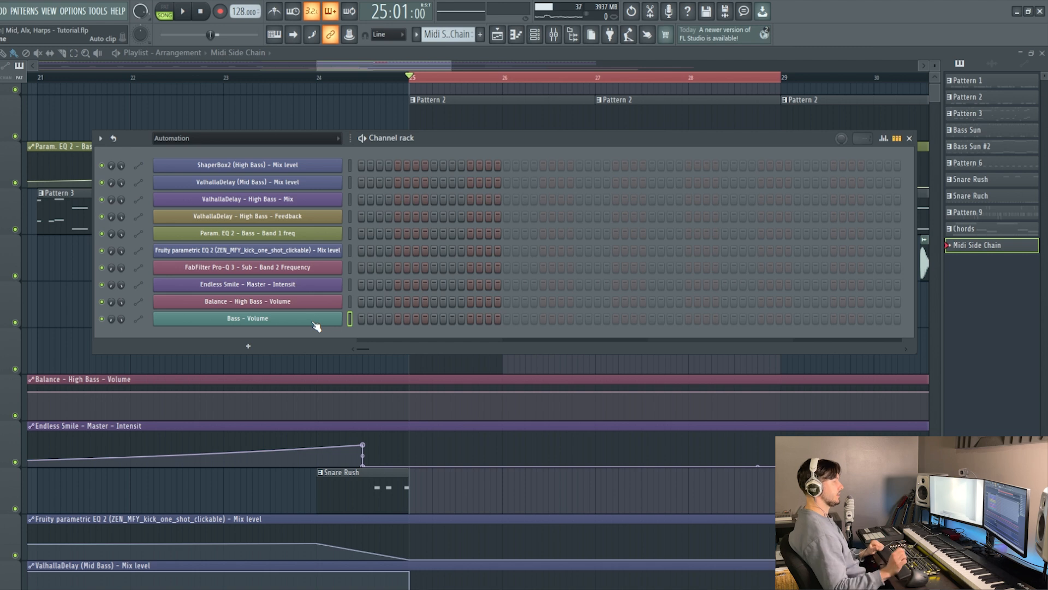
click(360, 319)
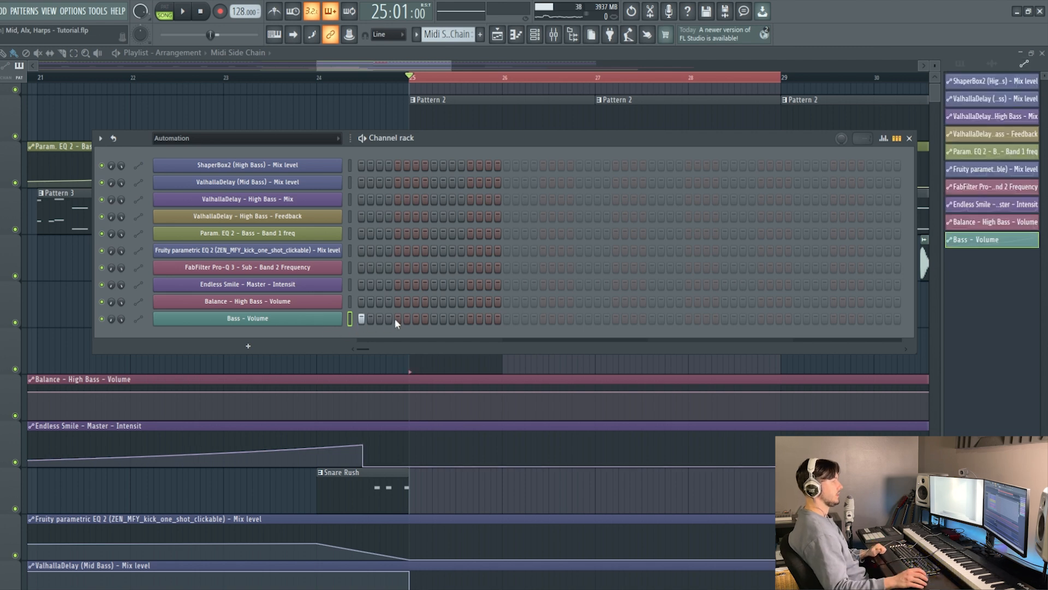
click(396, 319)
key(F6)
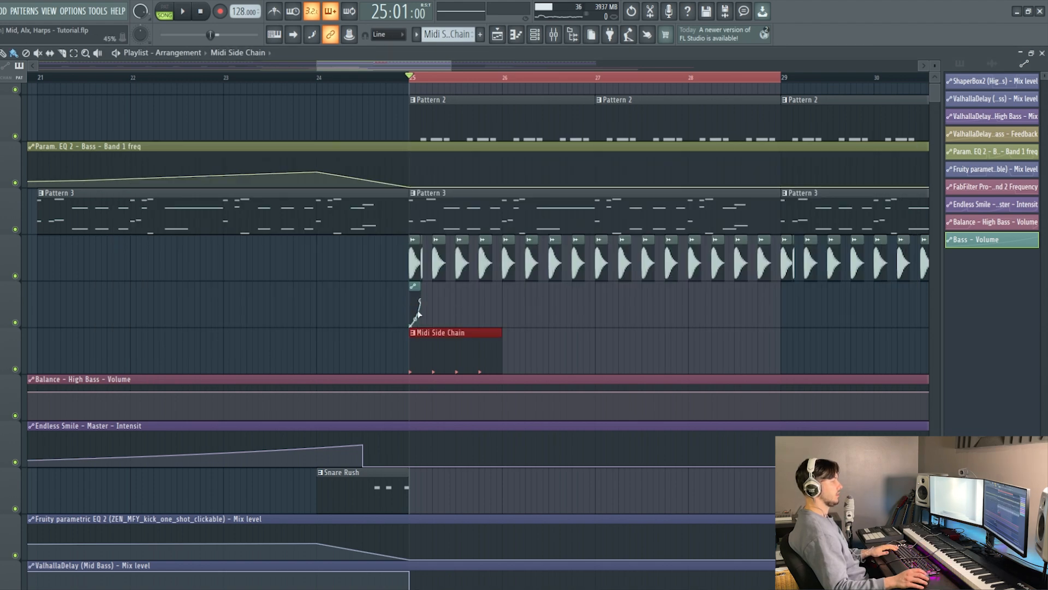
- Mute the playlist track holding the remaining Bass volume automation clip
scroll(419, 314, up, 8)
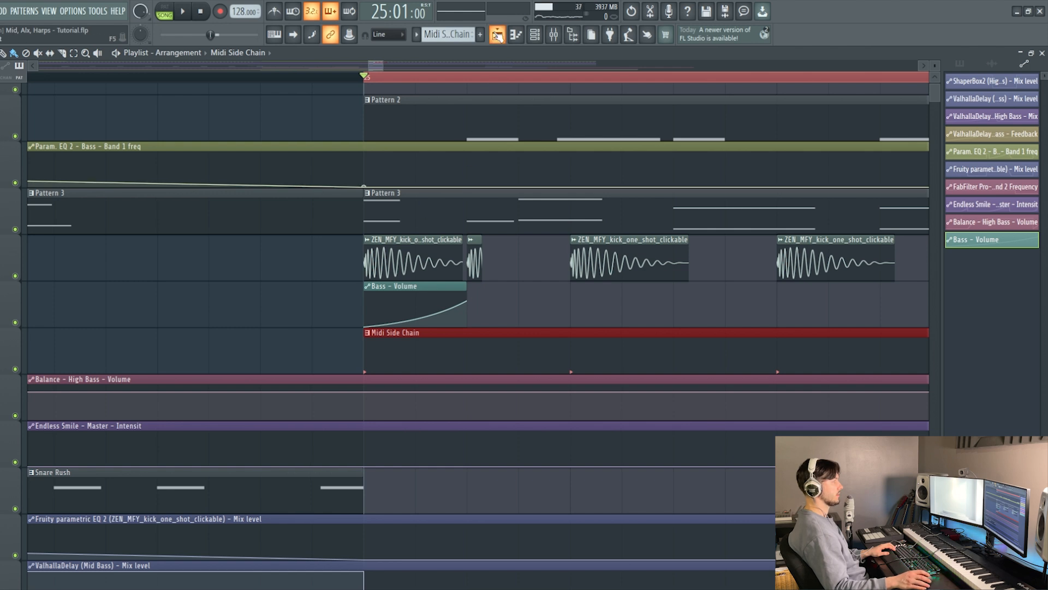
click(15, 323)
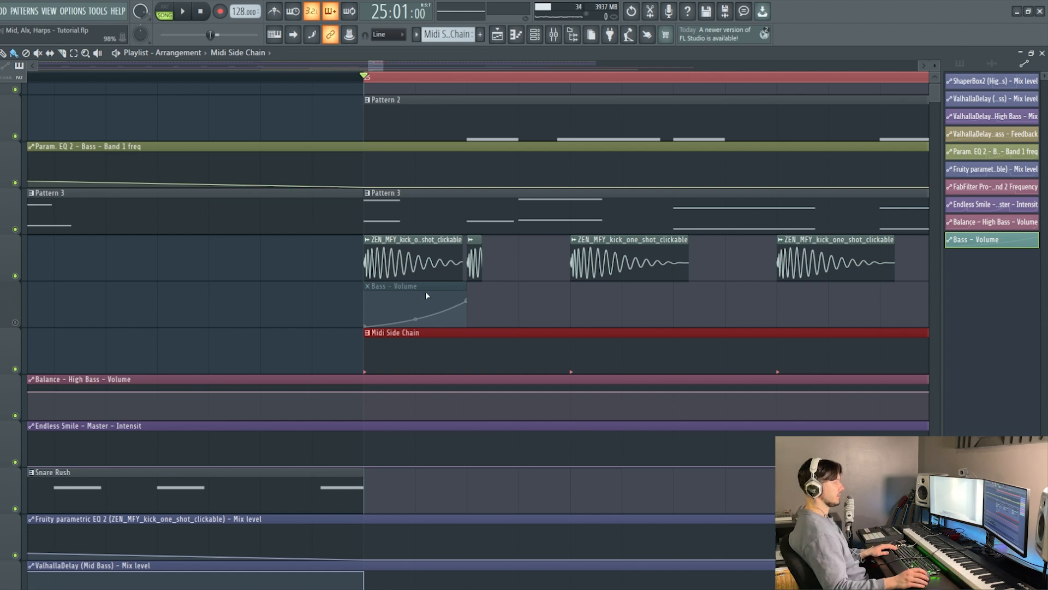
scroll(601, 299, right, 3)
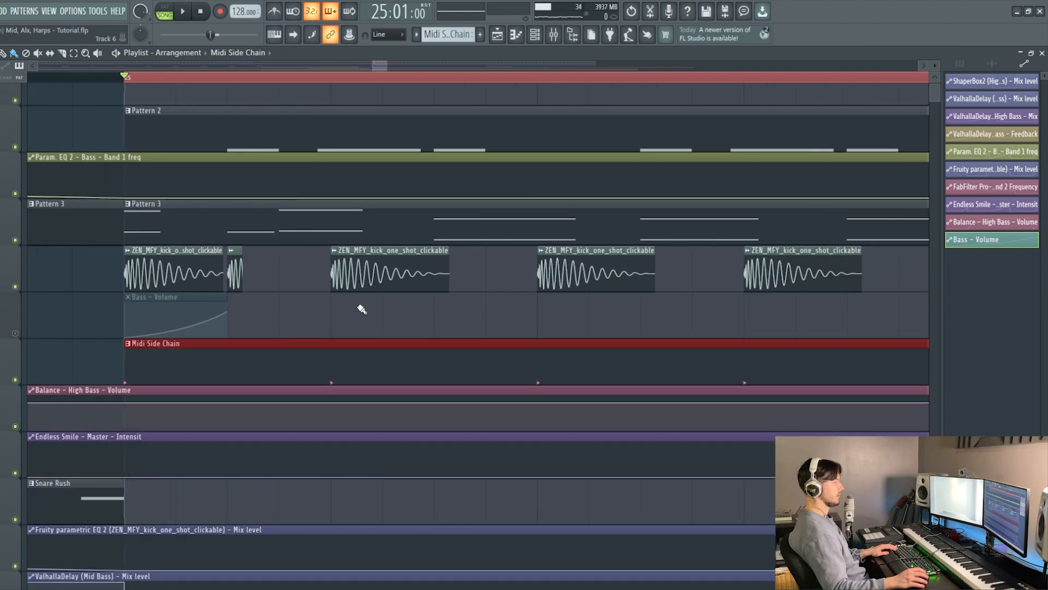
- Repeat the Midi Side Chain pattern through bar 28 and play the loop with Fruity Balance open to check the ducking
key(space)
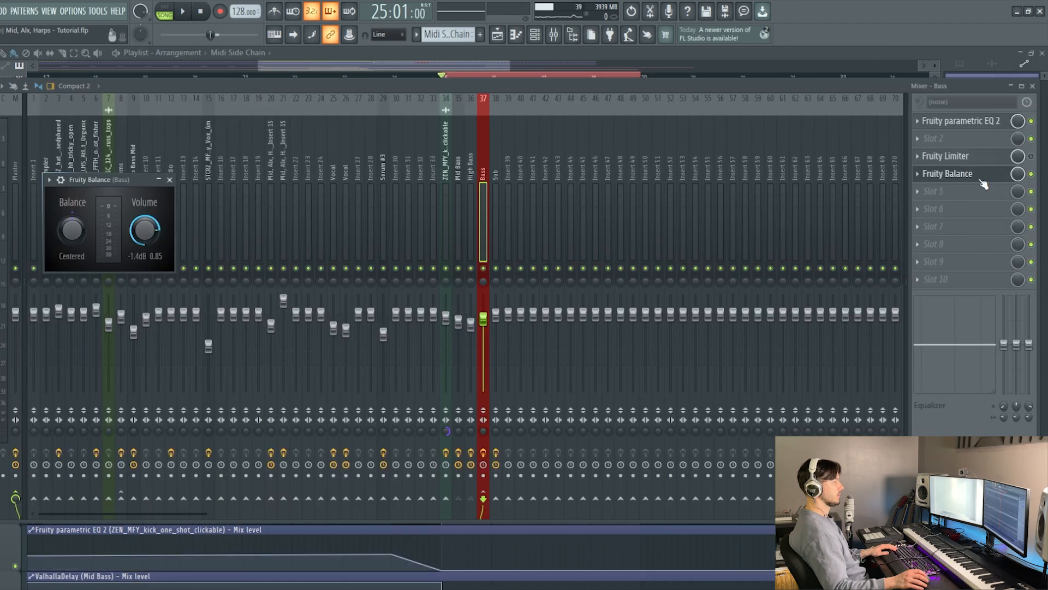
key(space)
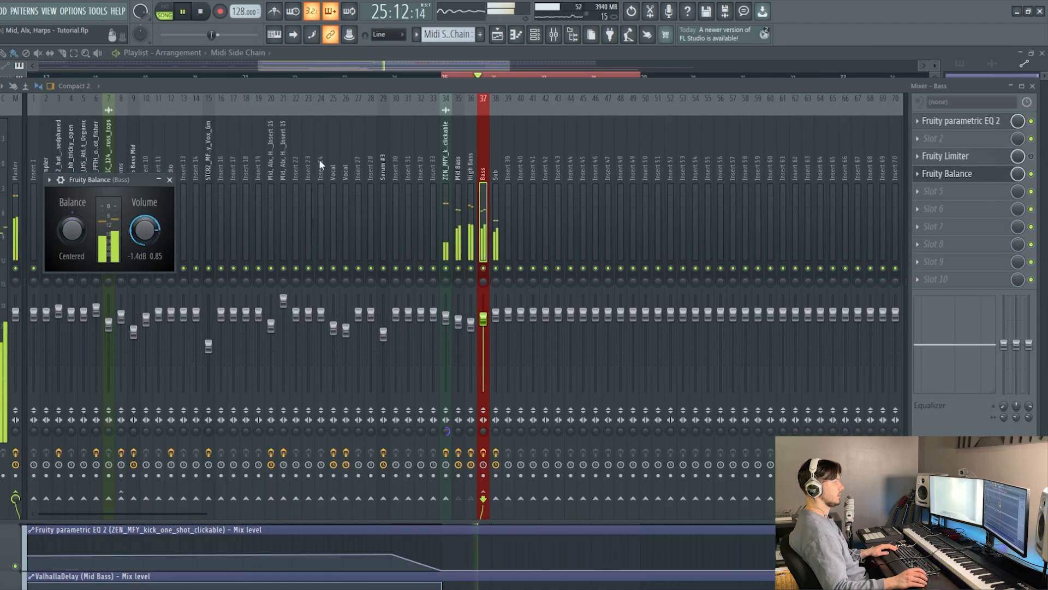
key(F9)
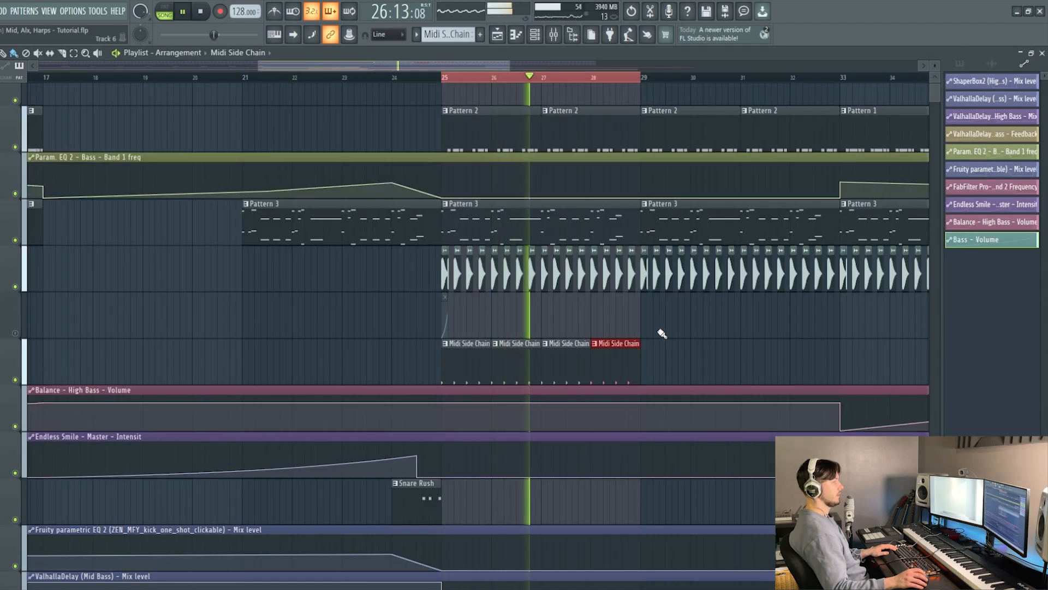
key(space)
- Mute the kick's playlist track, then open and close the kick sample's channel settings
scroll(560, 334, up, 5)
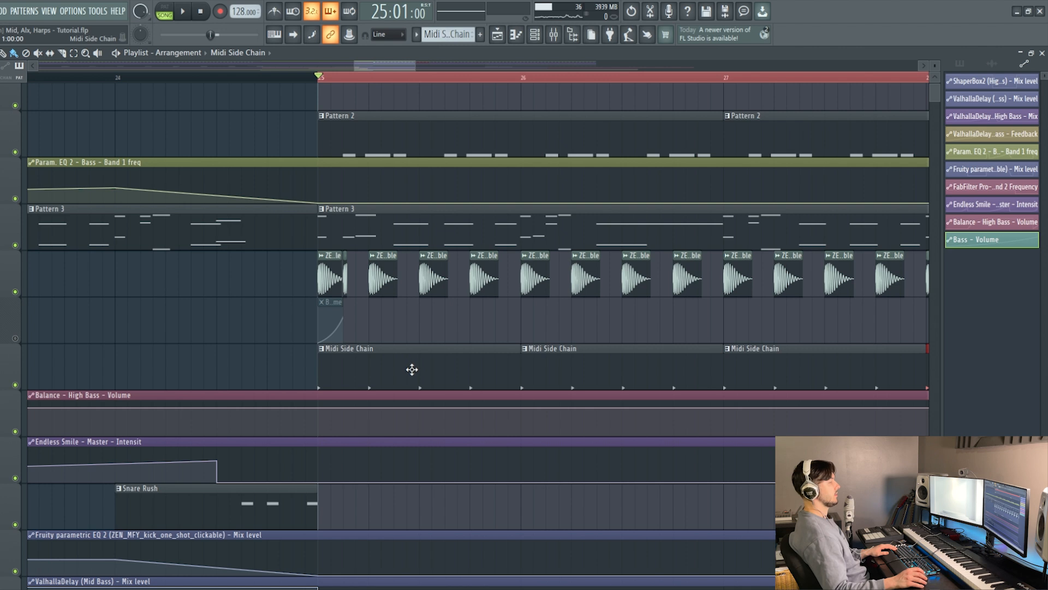
click(16, 291)
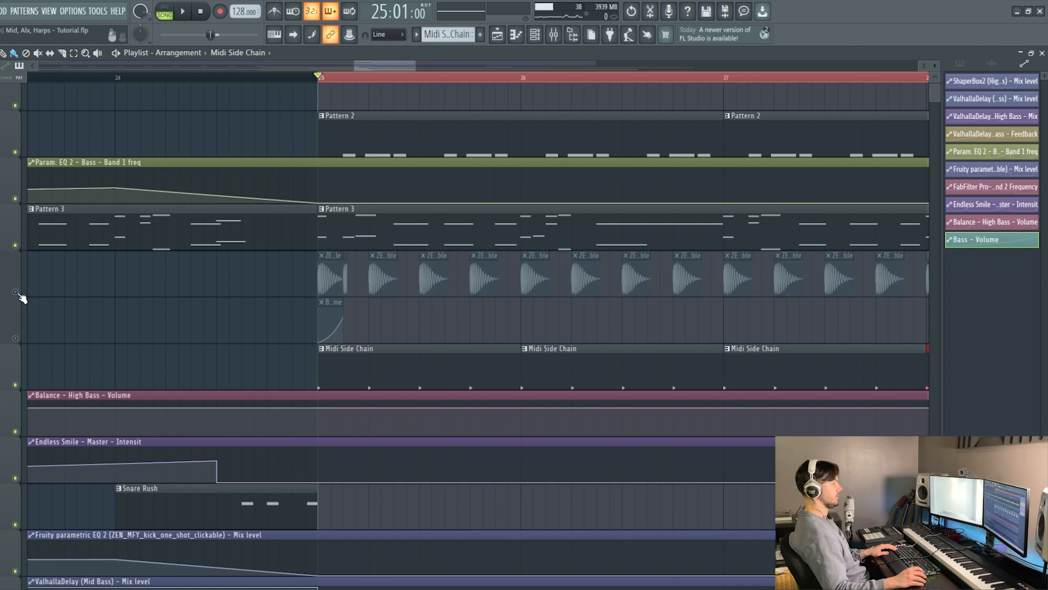
double_click(389, 273)
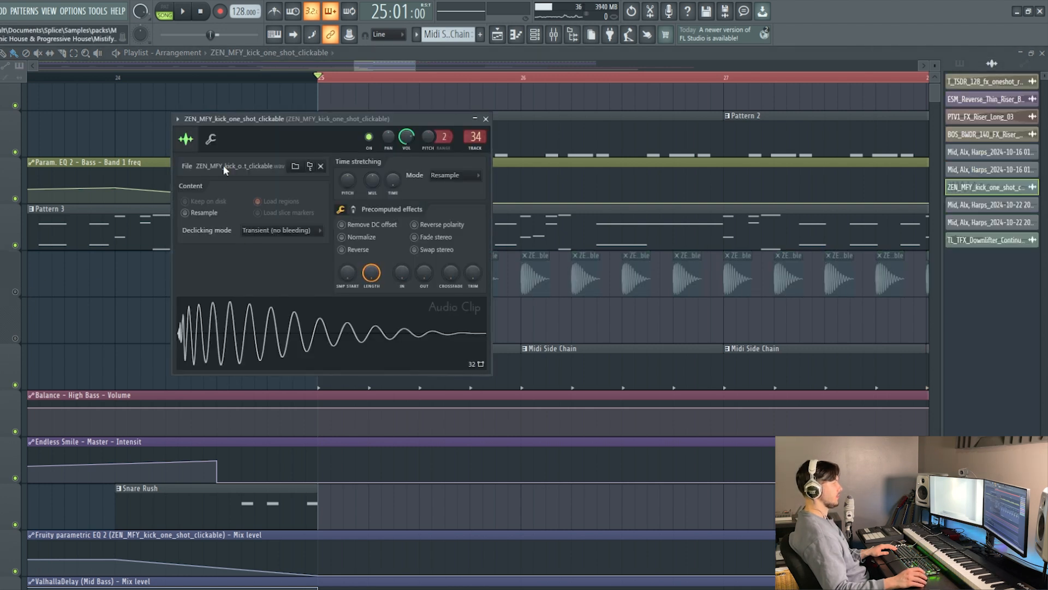
click(485, 119)
- Open the Midi Side Chain pattern and show All channels in the channel rack, down to the Bass - Volume channel
double_click(431, 359)
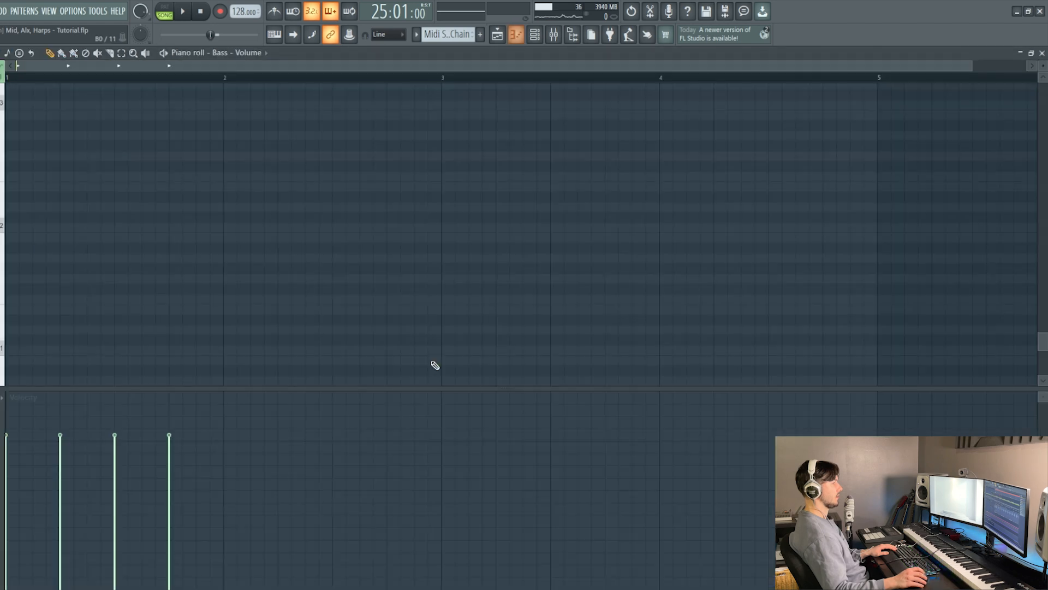
click(535, 34)
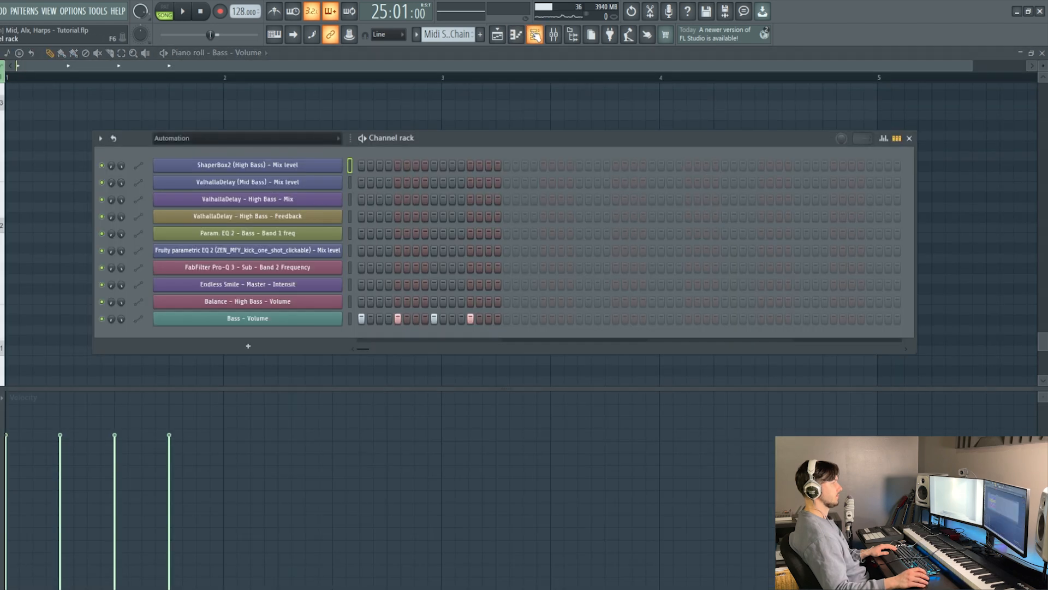
click(256, 139)
click(248, 146)
scroll(394, 208, down, 4)
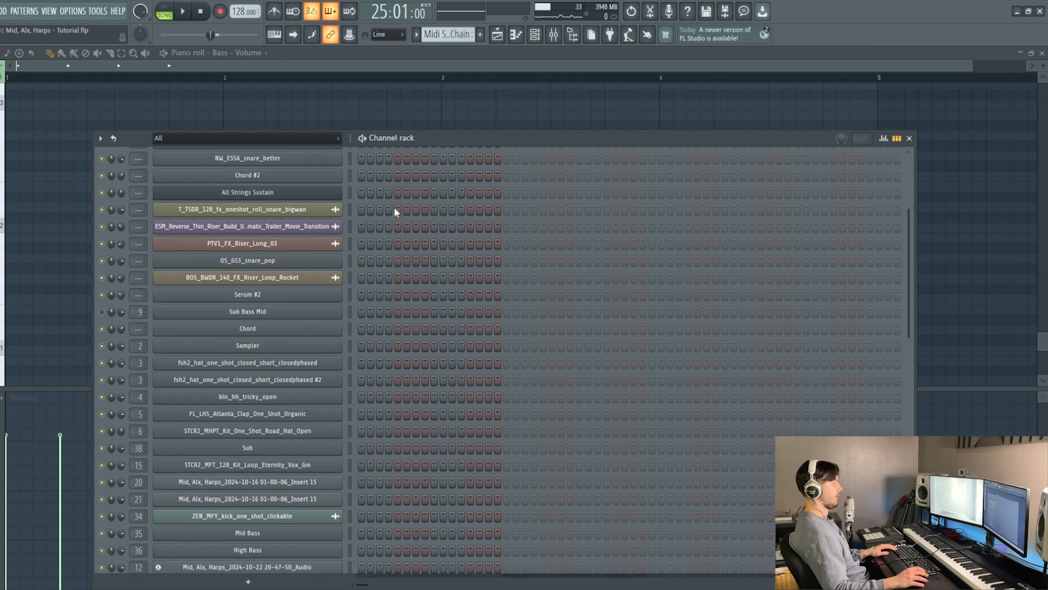
scroll(396, 217, down, 2)
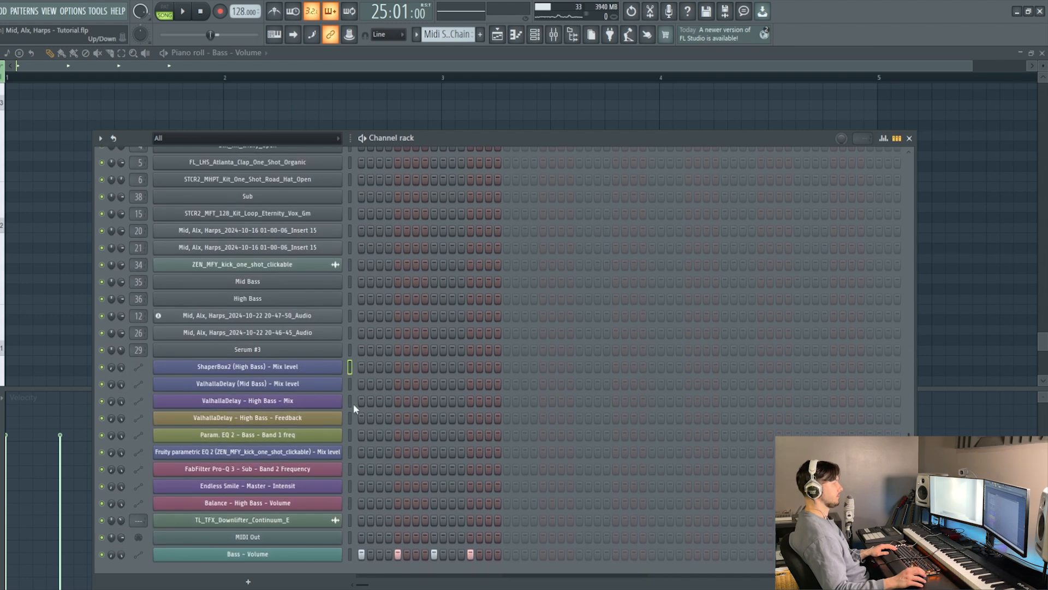
- Add kick hits on steps 1, 5, 9, 11 and 13, trigger Bass - Volume on step 11, and play the loop
scroll(361, 391, up, 2)
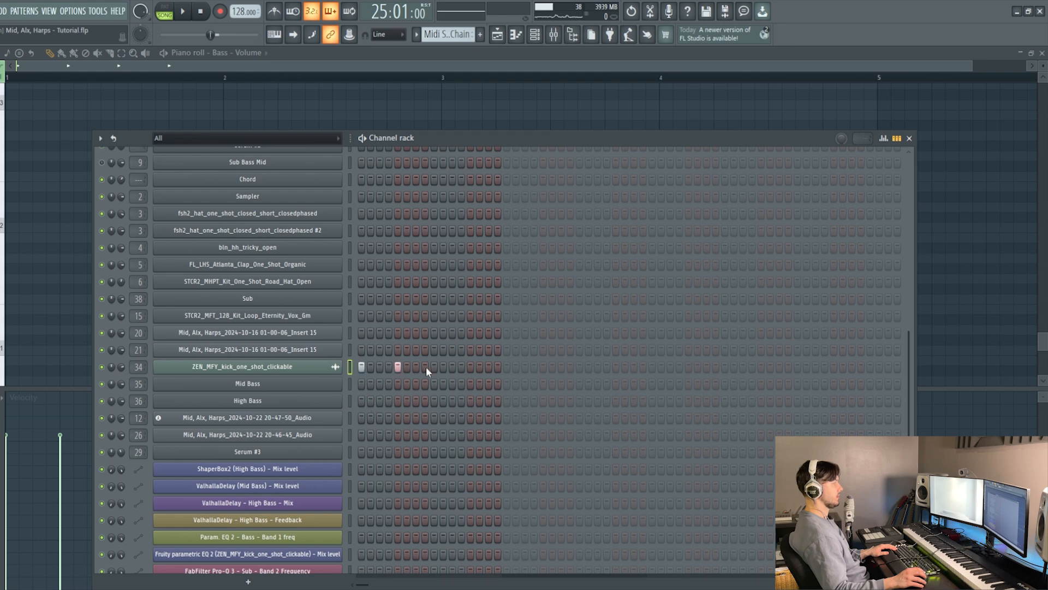
click(471, 368)
scroll(471, 369, down, 2)
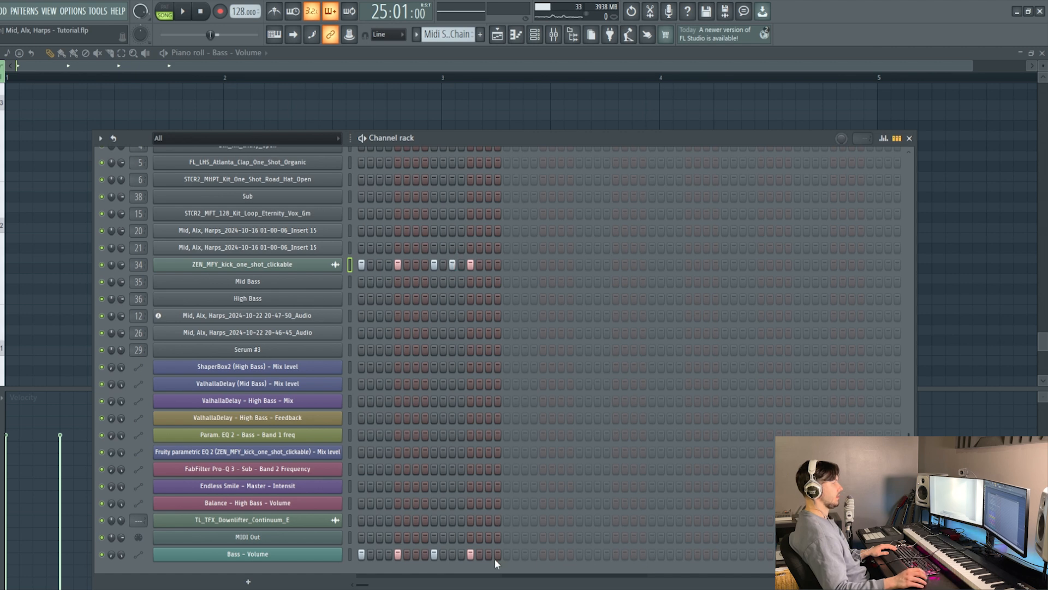
click(452, 555)
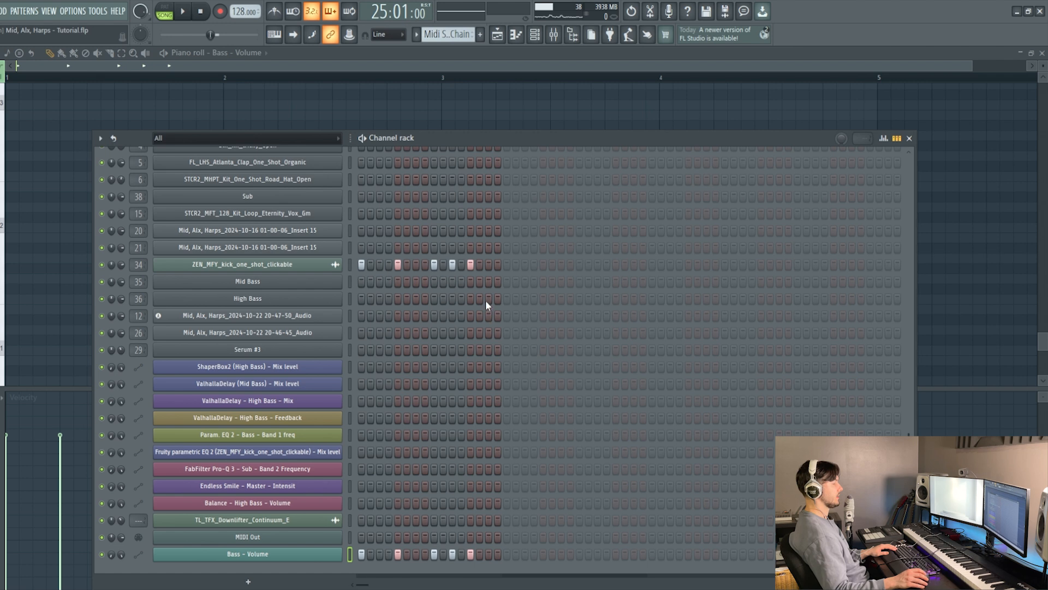
key(space)
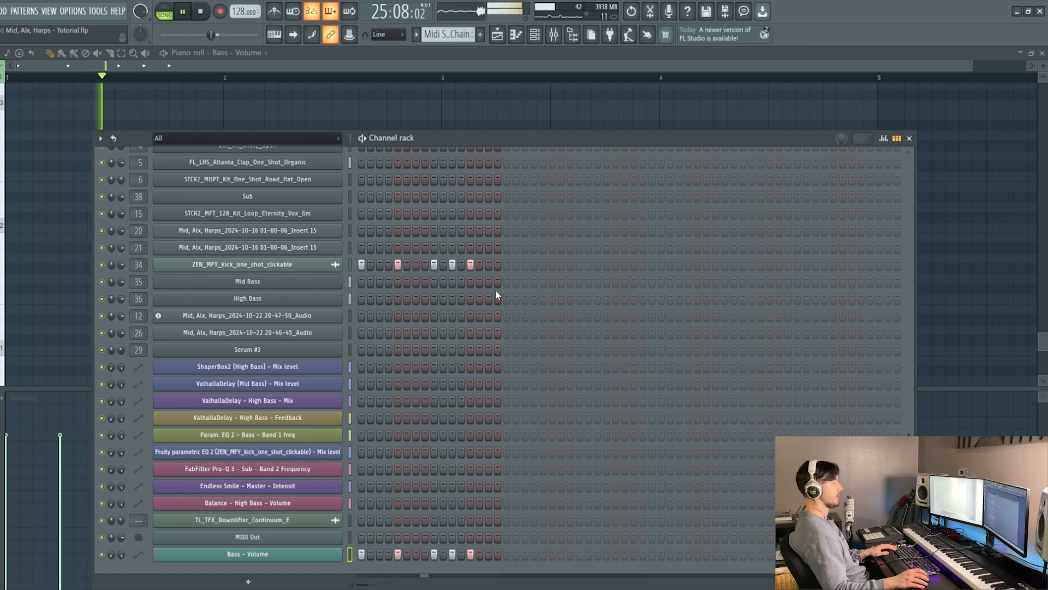
- Remove the step 11 trigger from Bass - Volume, clear the kick channel's steps, and stop playback
click(470, 264)
click(452, 264)
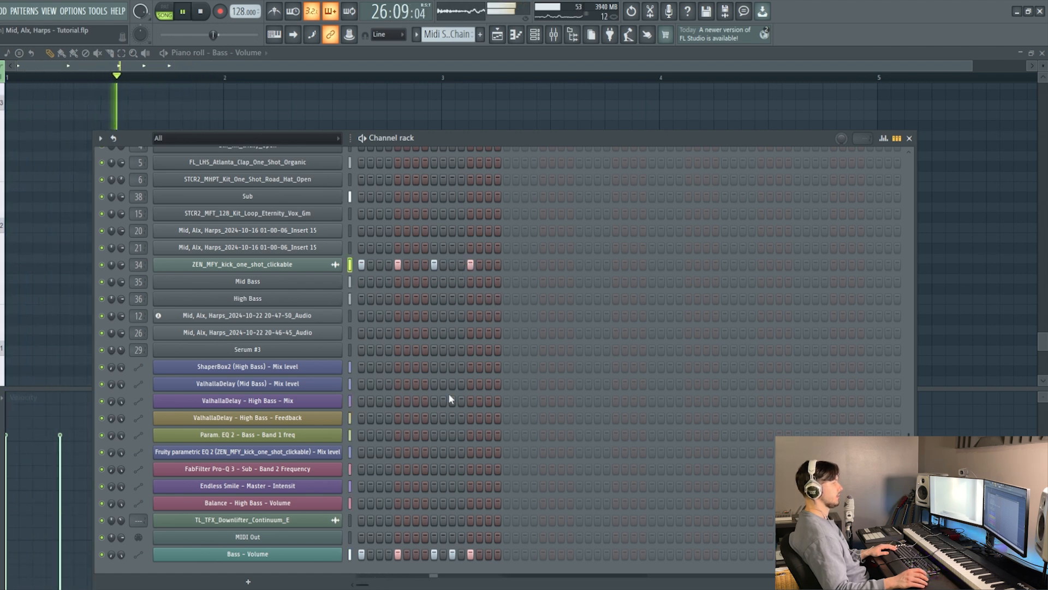
click(452, 553)
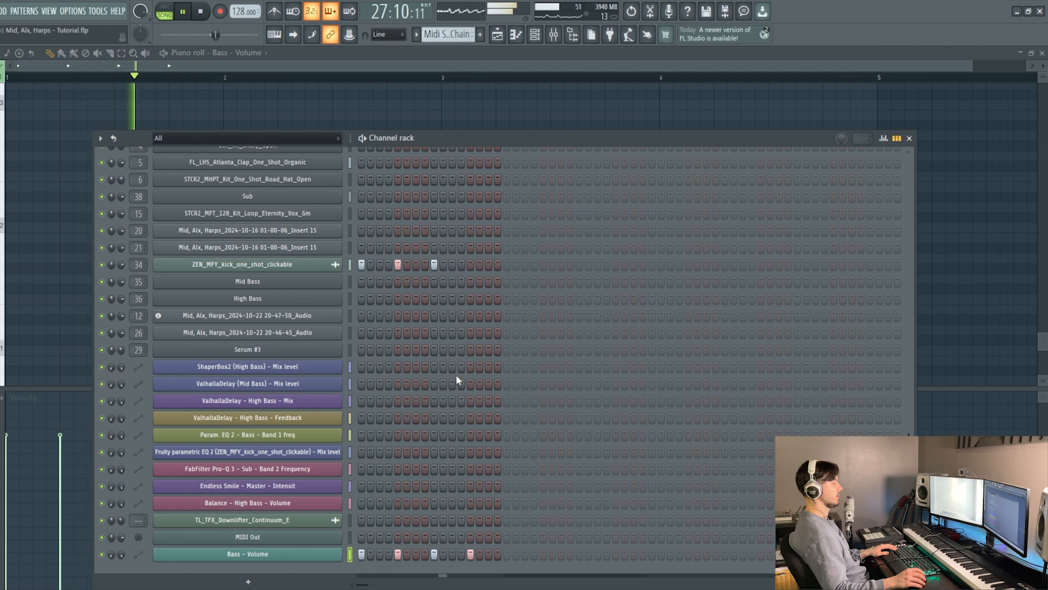
key(ctrl+z)
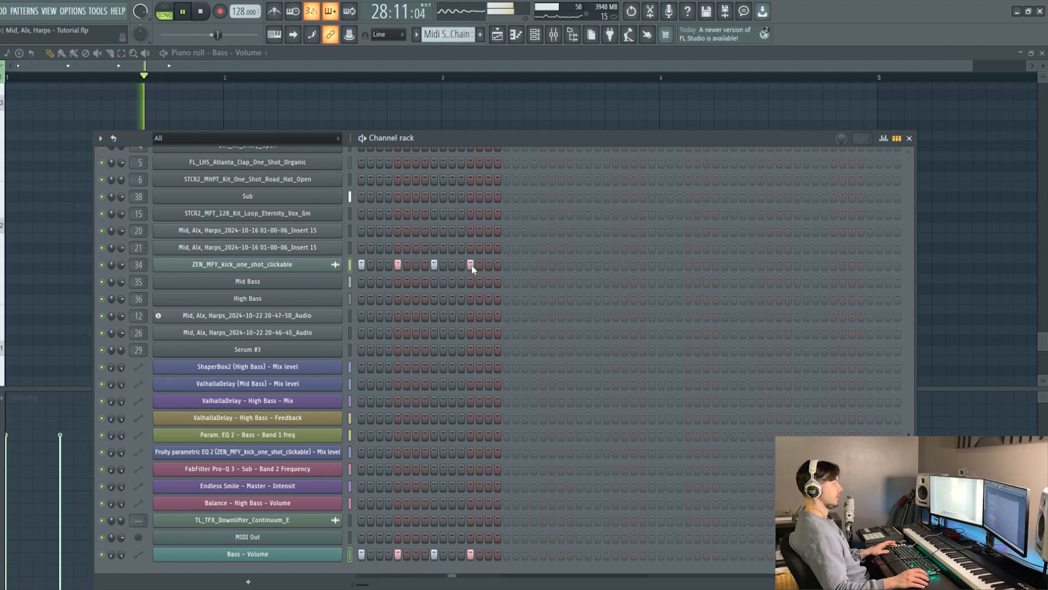
click(471, 264)
key(space)
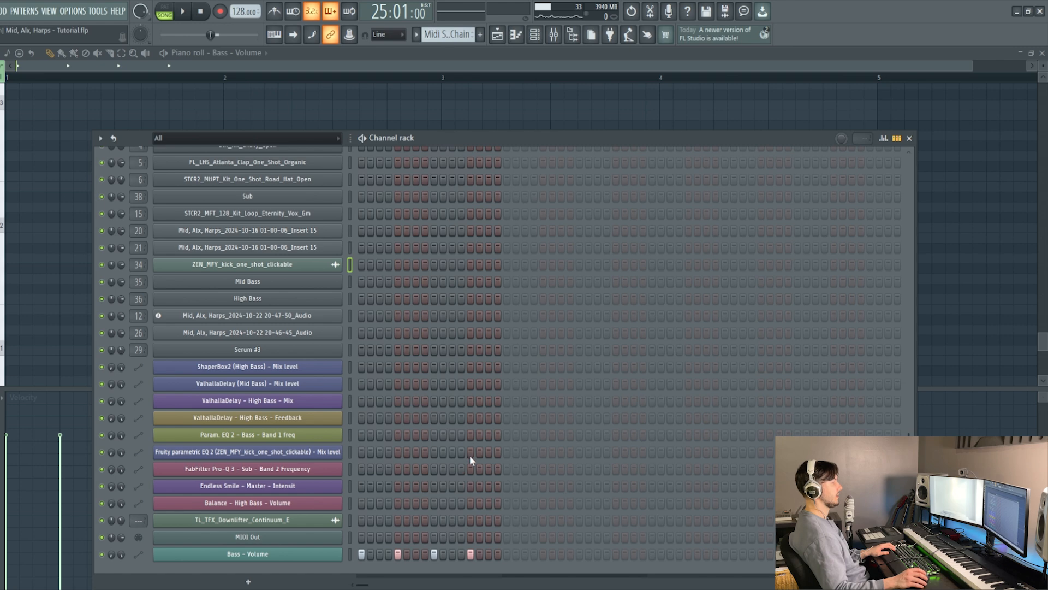
- Play the loop and open Fruity Balance on the Bass mixer track to watch the volume ducking
key(space)
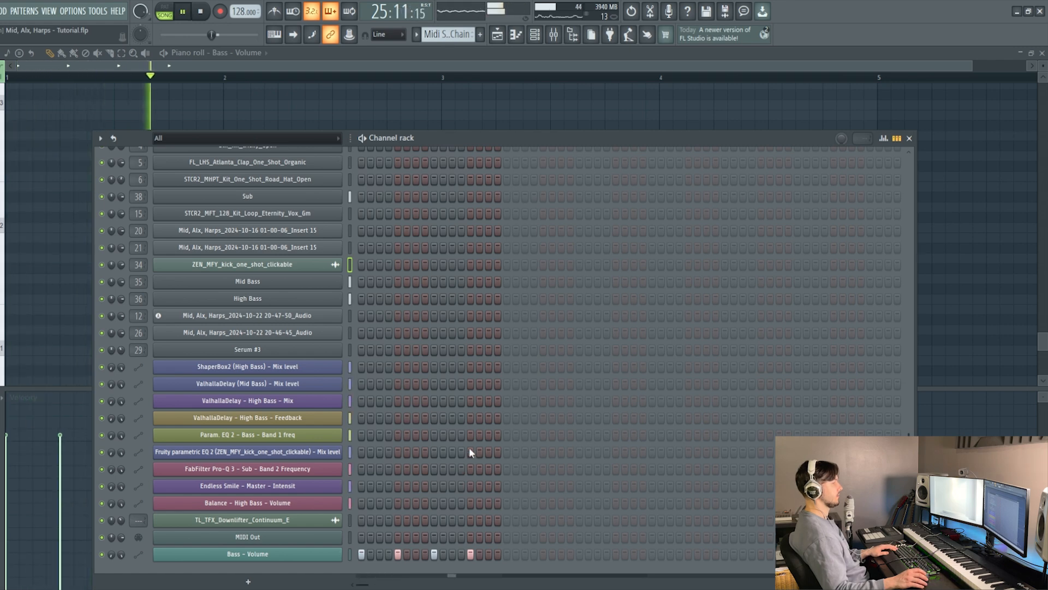
click(553, 34)
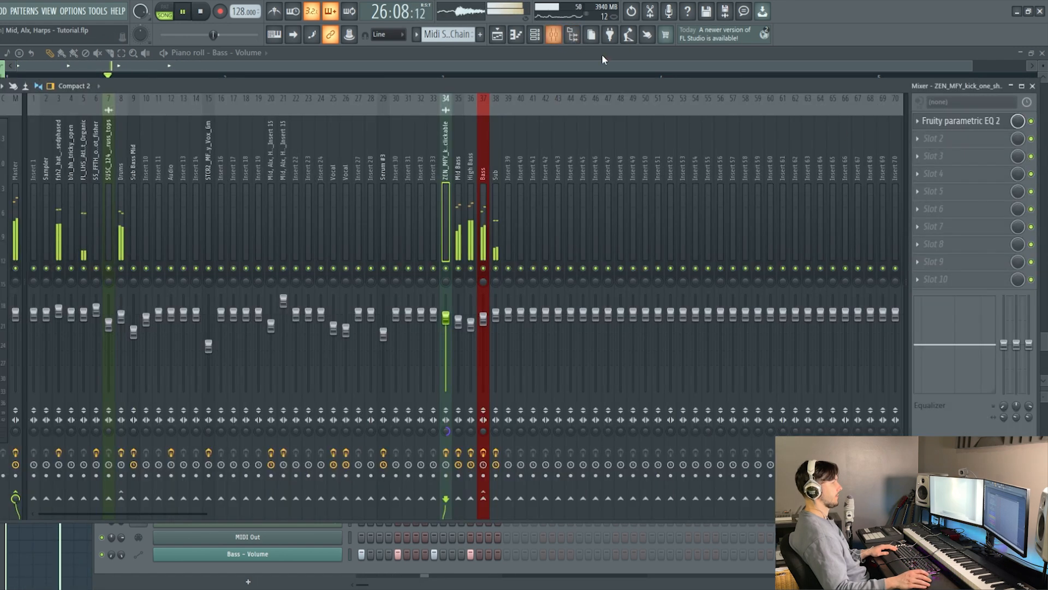
click(961, 121)
click(570, 190)
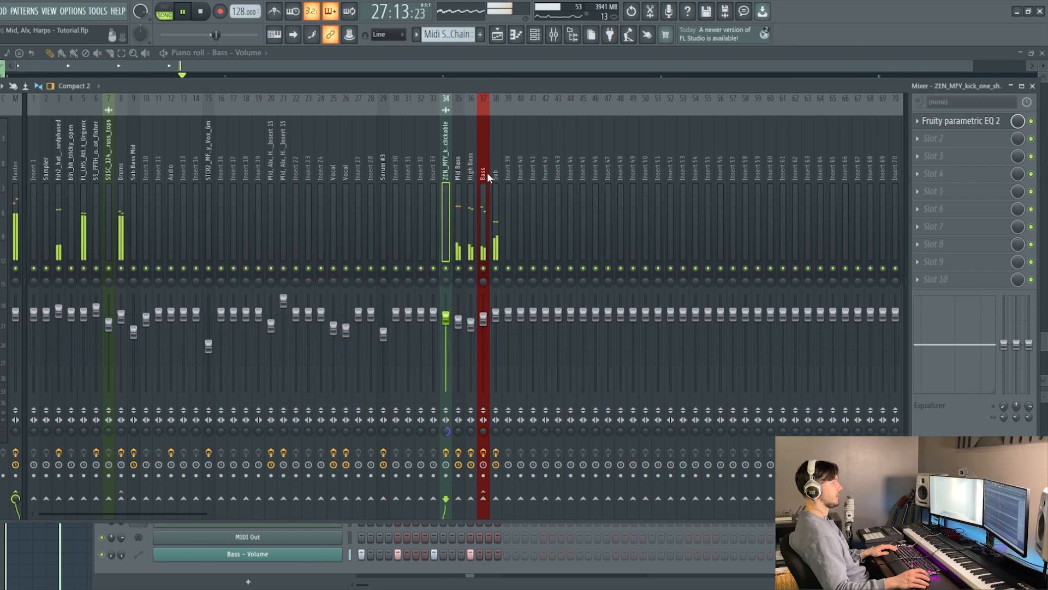
click(486, 168)
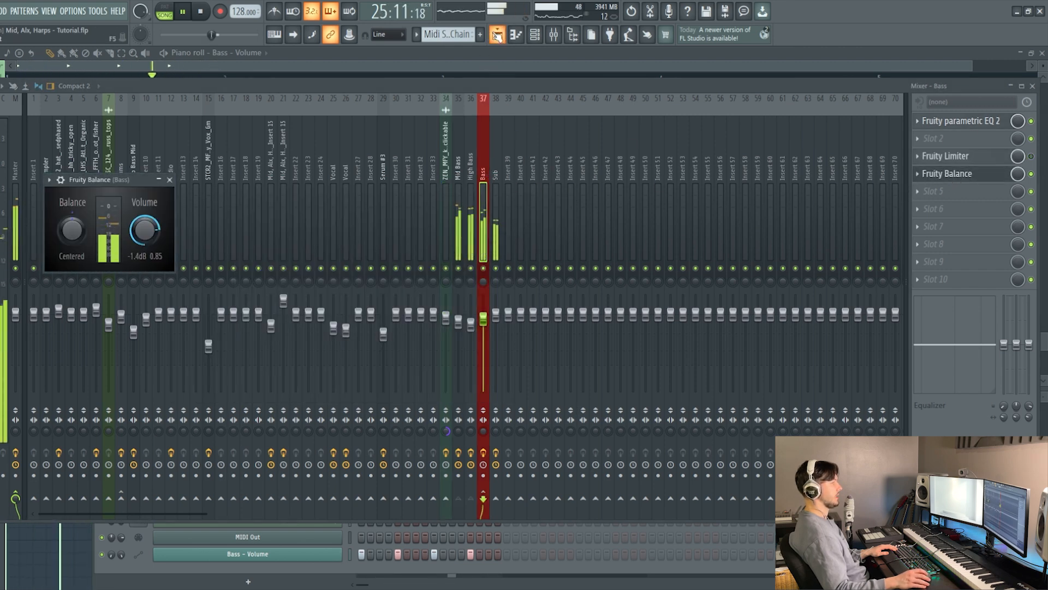
- Return to the playlist, stop playback, and close the channel rack
click(497, 34)
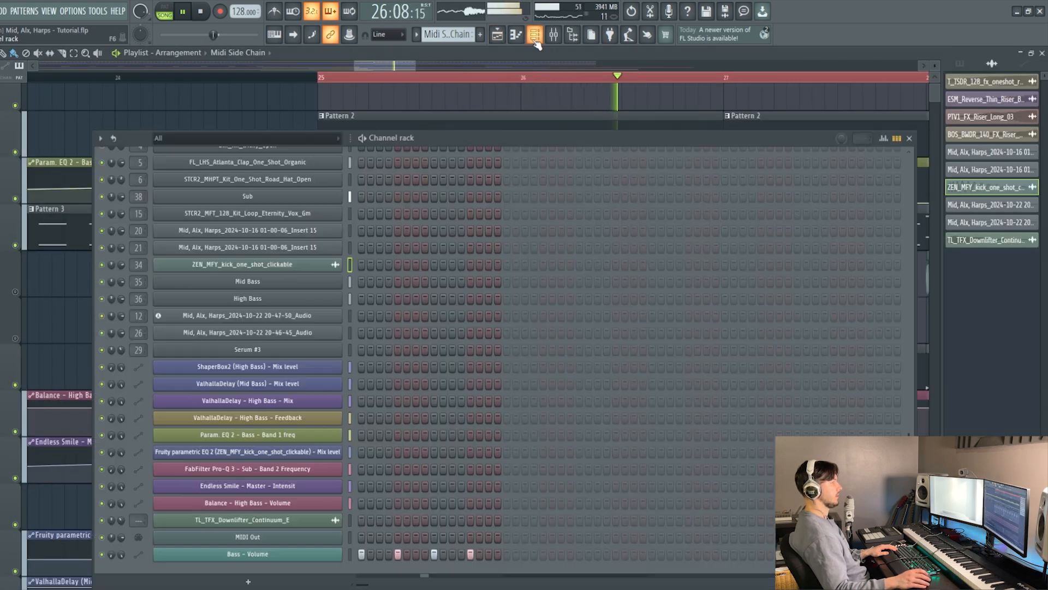
click(532, 37)
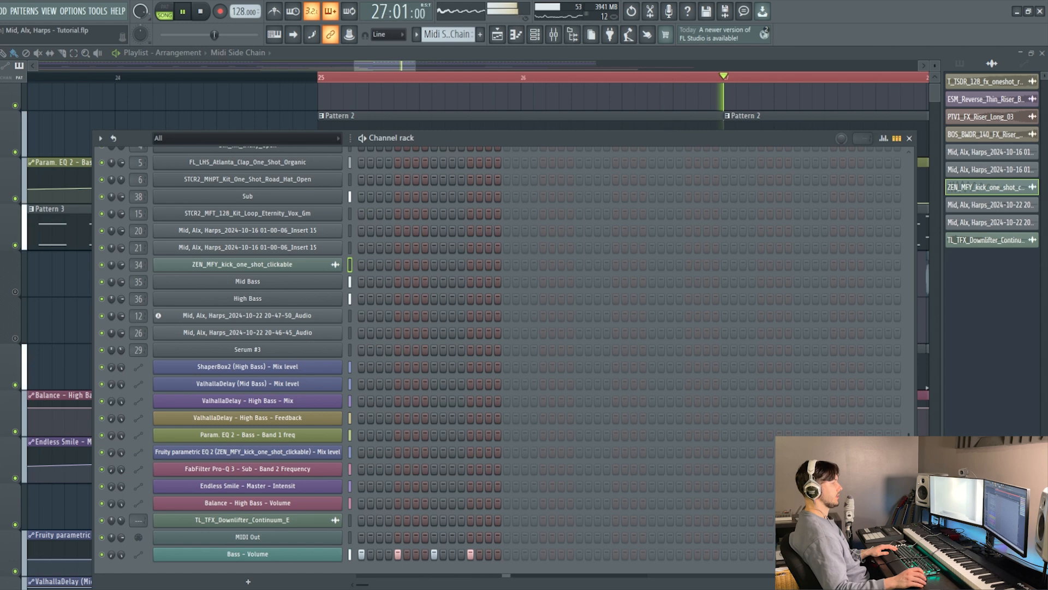
key(space)
click(363, 554)
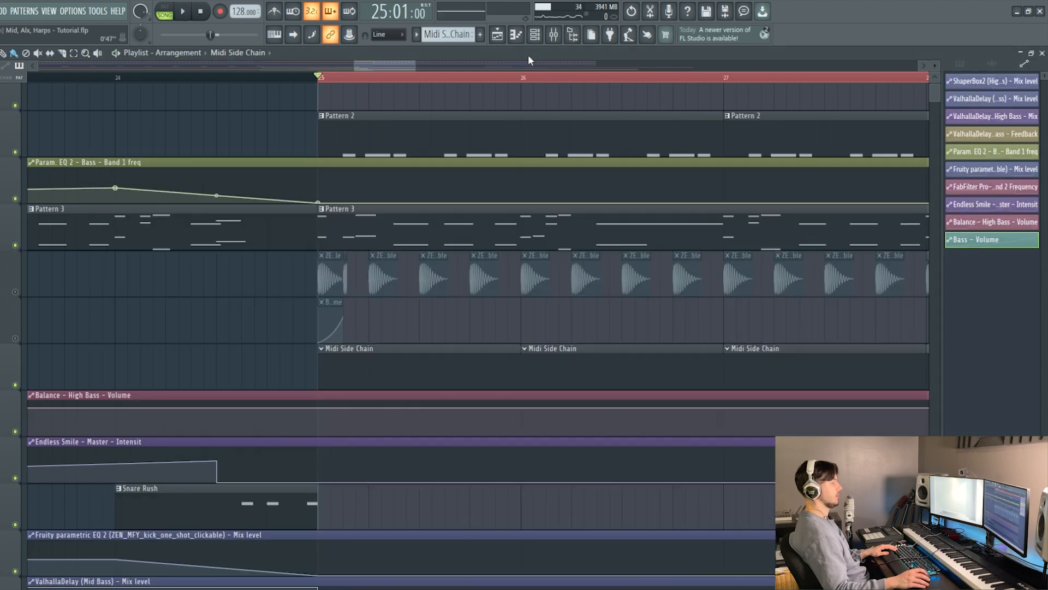
- Unmute the kick's playlist track above the Midi Side Chain clips
scroll(526, 169, down, 4)
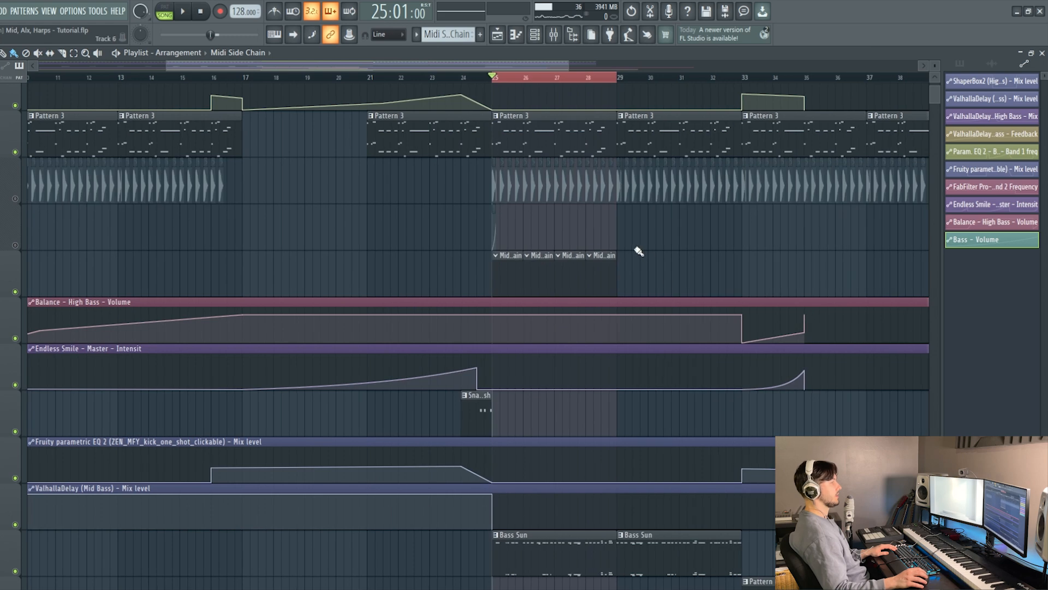
scroll(463, 262, up, 4)
drag(612, 213, 394, 227)
scroll(395, 228, up, 2)
scroll(395, 227, down, 5)
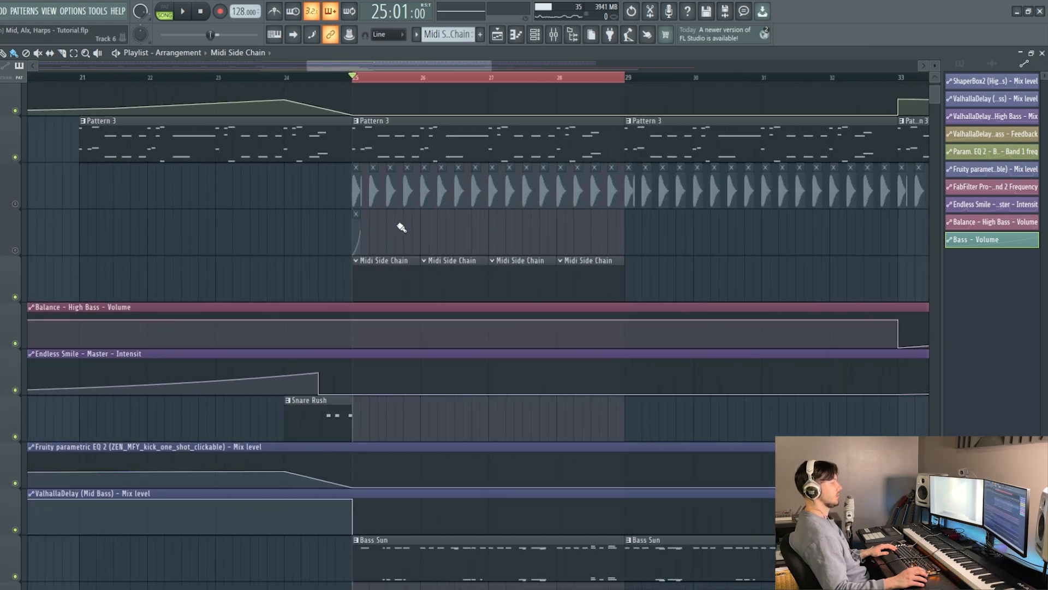
scroll(402, 217, up, 2)
scroll(402, 217, up, 3)
scroll(412, 275, down, 4)
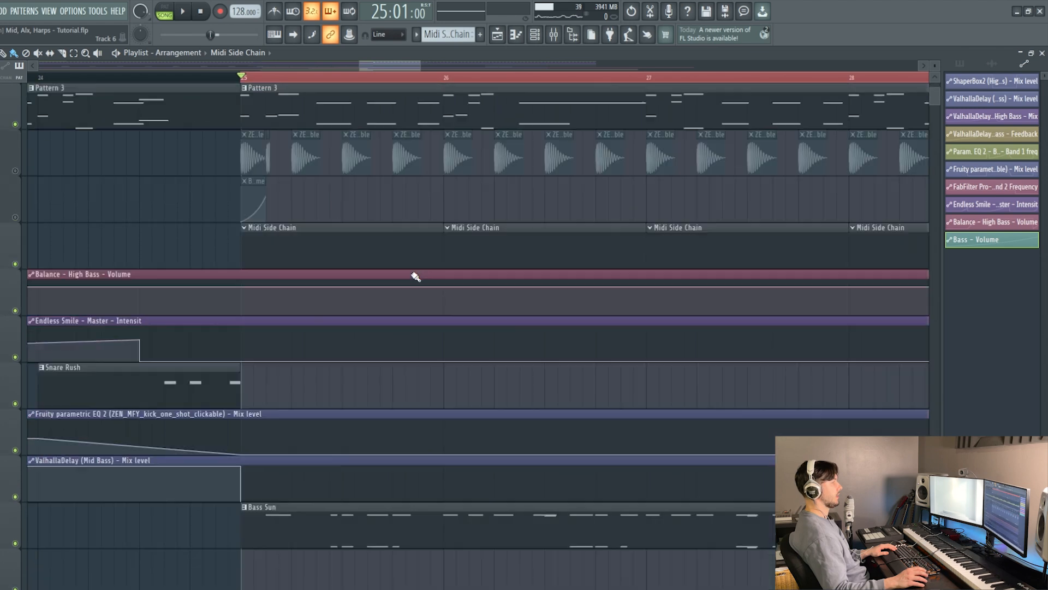
scroll(407, 271, up, 2)
scroll(391, 275, down, 2)
scroll(388, 273, down, 3)
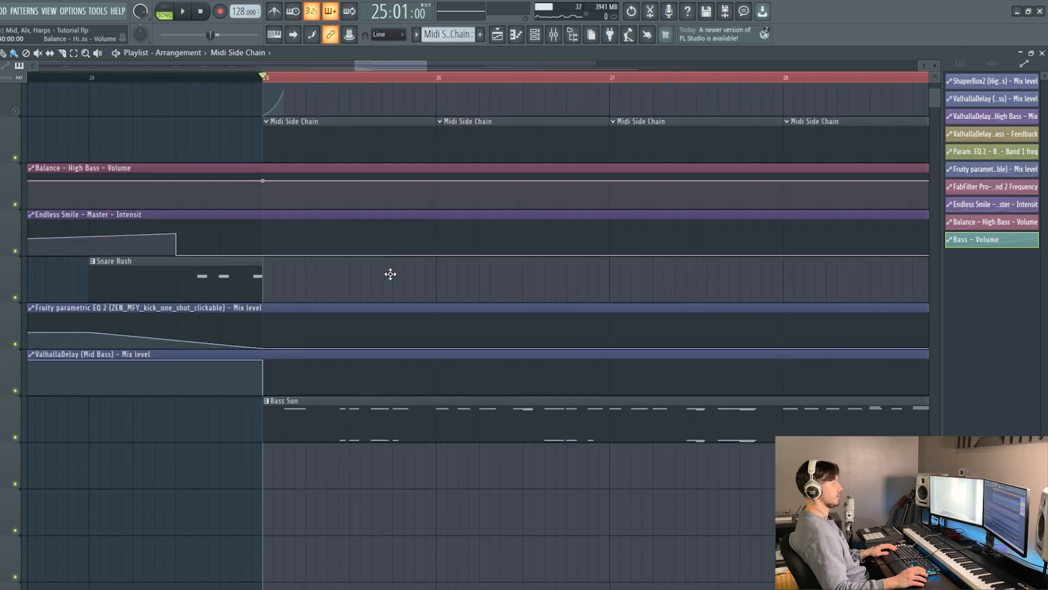
scroll(430, 276, down, 3)
scroll(435, 279, up, 6)
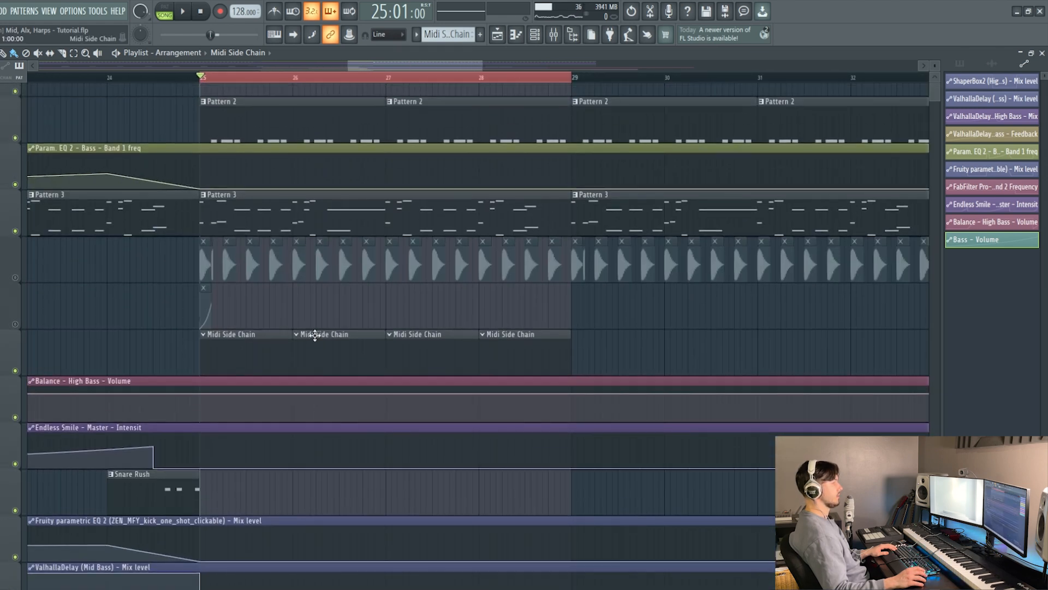
scroll(293, 343, up, 2)
scroll(328, 333, left, 2)
scroll(406, 319, down, 1)
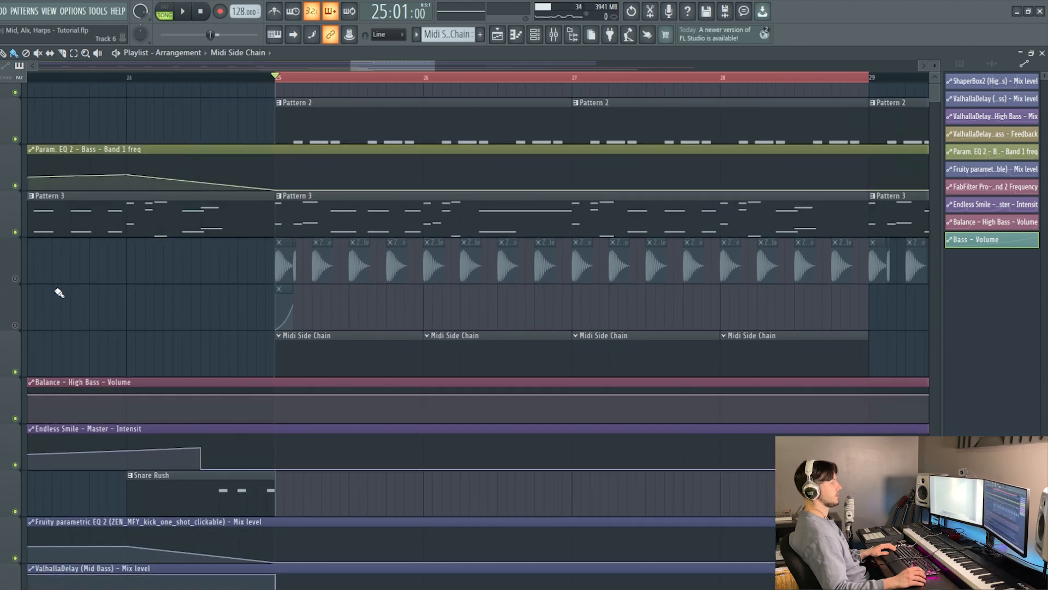
click(15, 279)
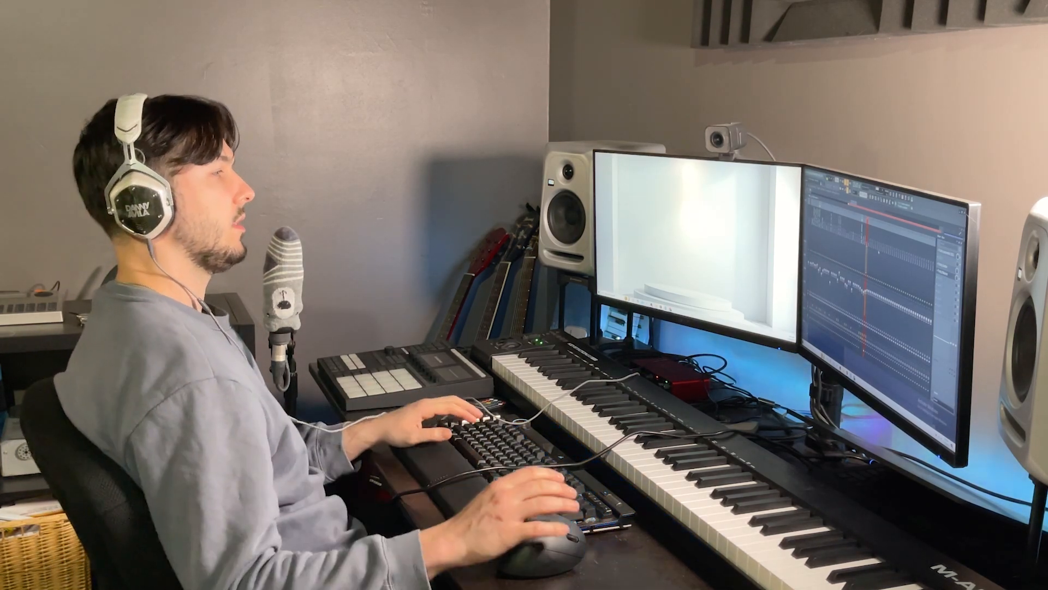
- Load ShaperBox2 in slot 5 of the Bass mixer track, bypass Fruity Balance, and leave ShaperBox2 open
click(941, 282)
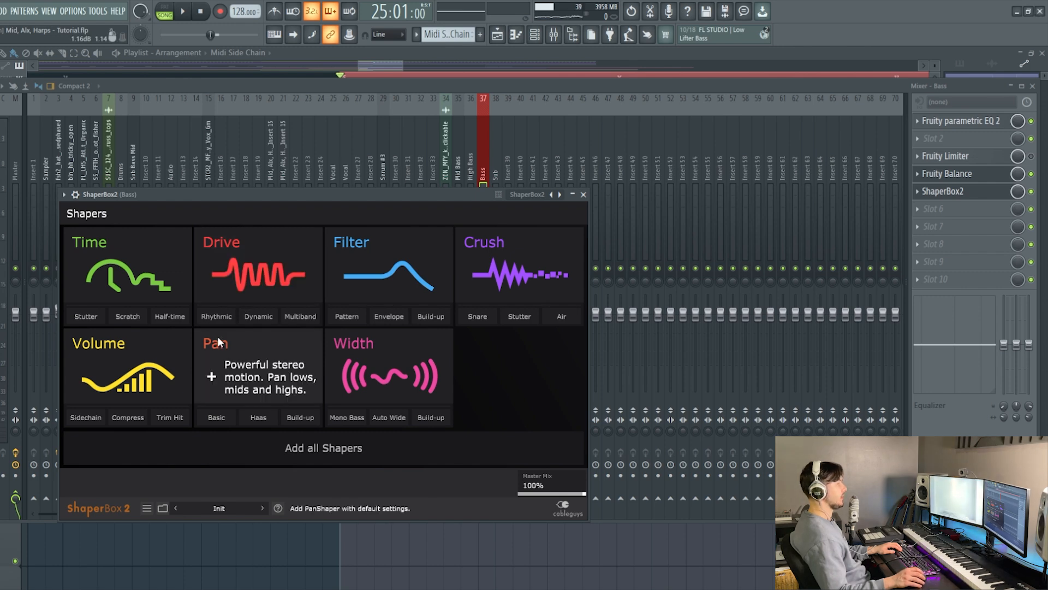
click(1031, 174)
click(956, 191)
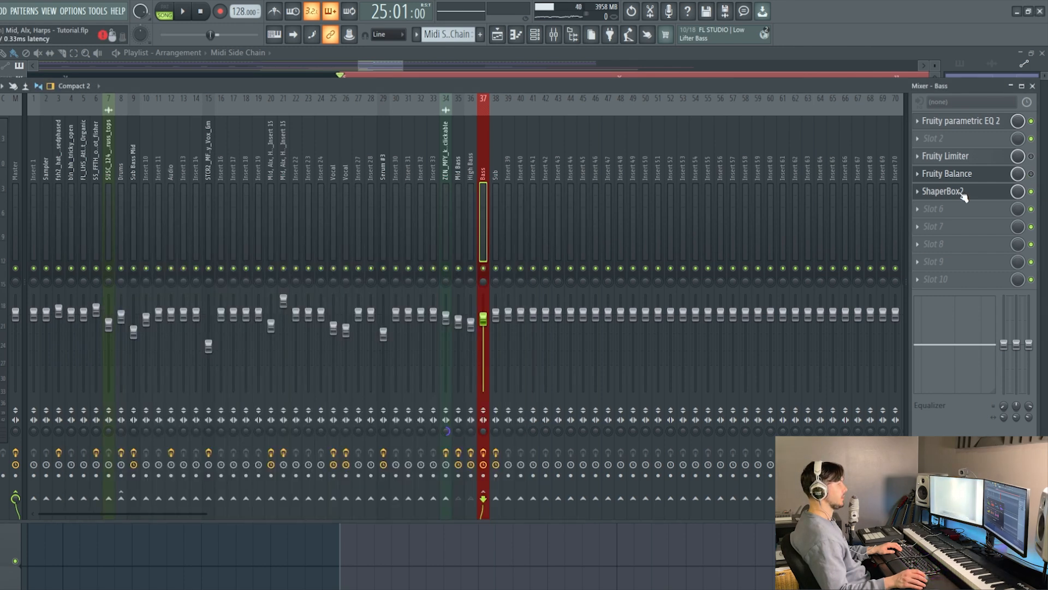
click(982, 197)
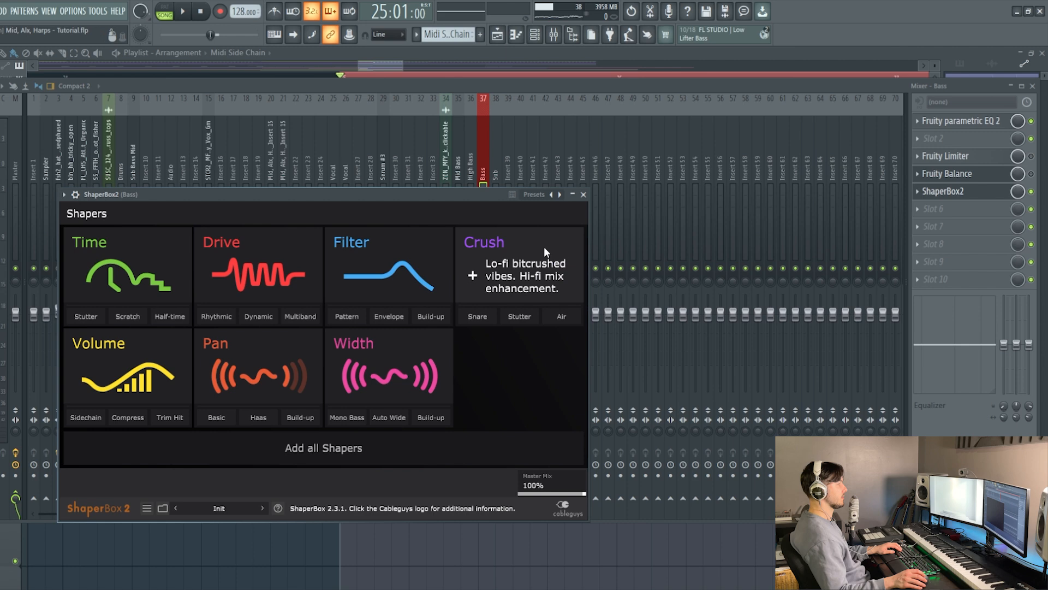
- Add the Volume shaper in ShaperBox2, move the plugin window clear, and briefly view the other available shapers
click(138, 394)
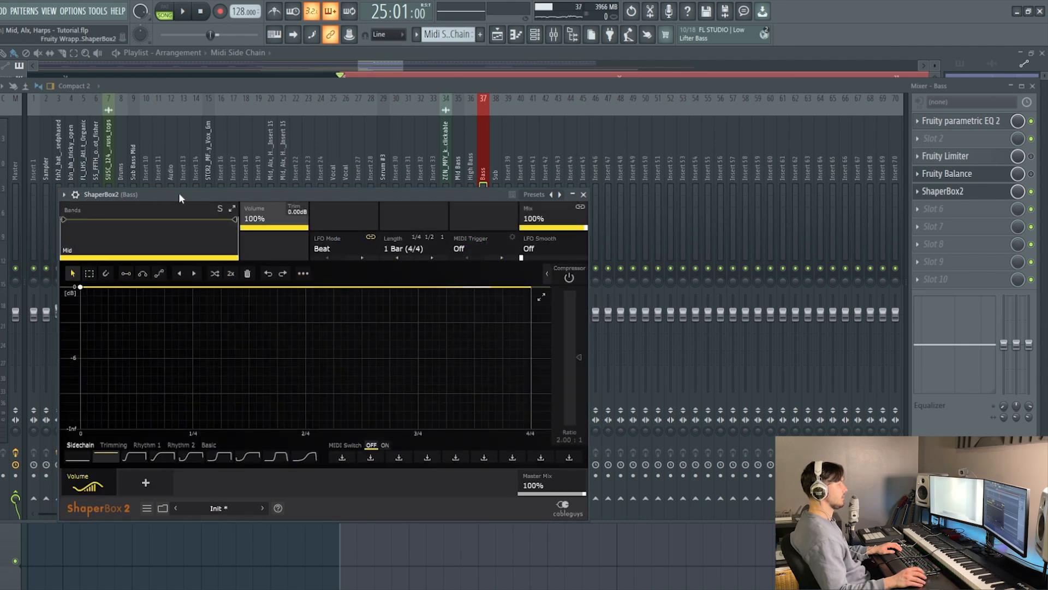
drag(178, 193, 337, 145)
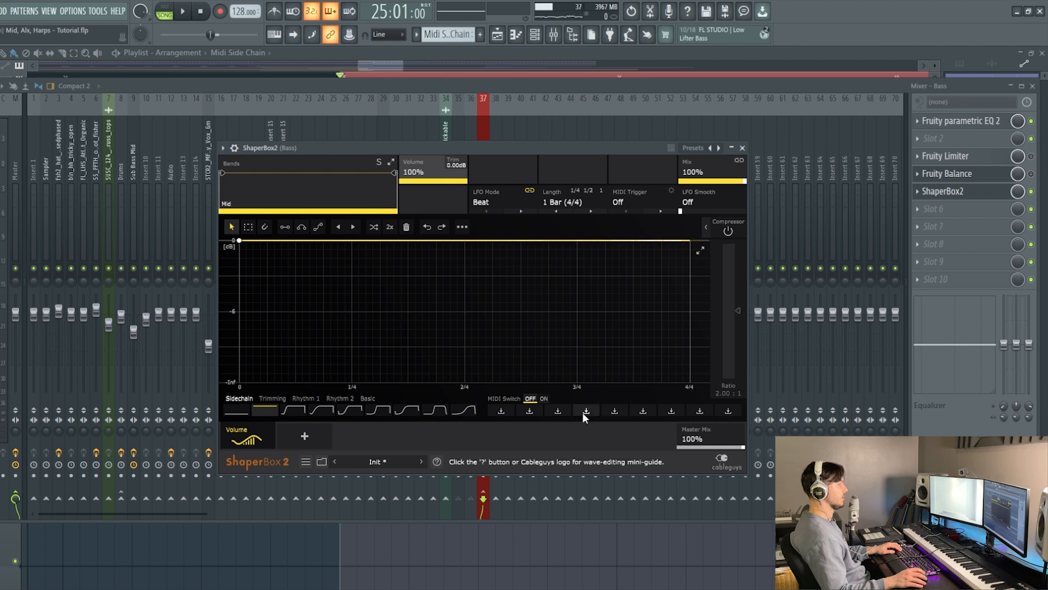
click(313, 434)
mouse_move(268, 442)
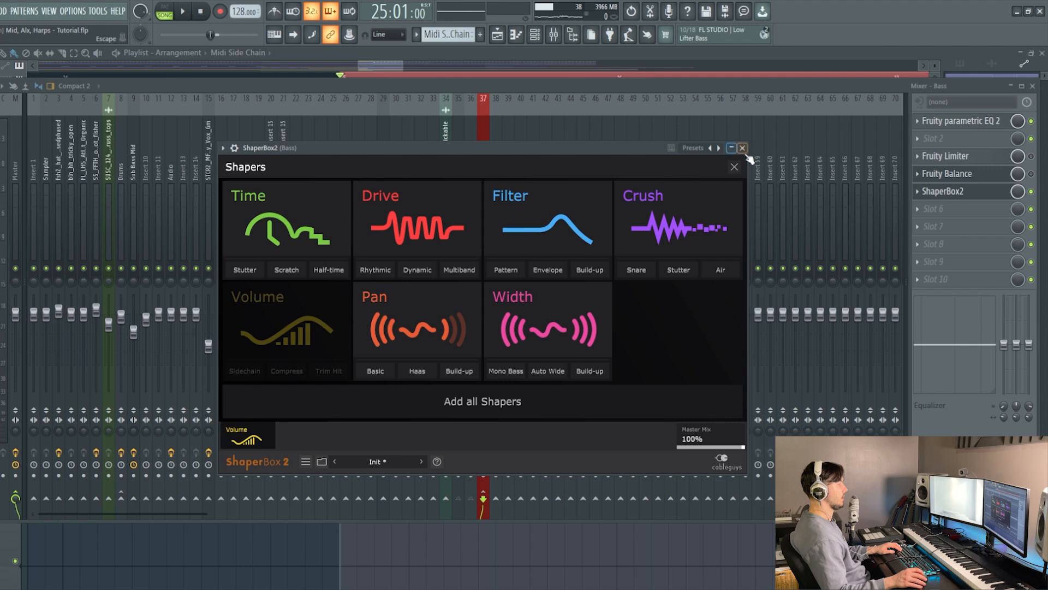
click(732, 168)
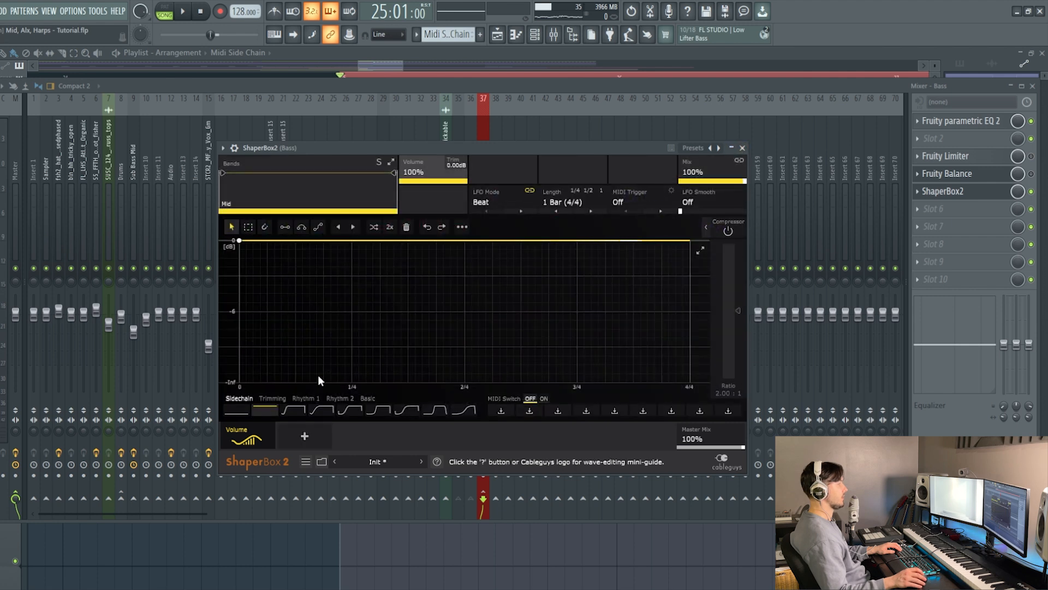
- Apply the third Sidechain preset curve and stretch its rise to reach full volume just before the 2/4 line
click(293, 411)
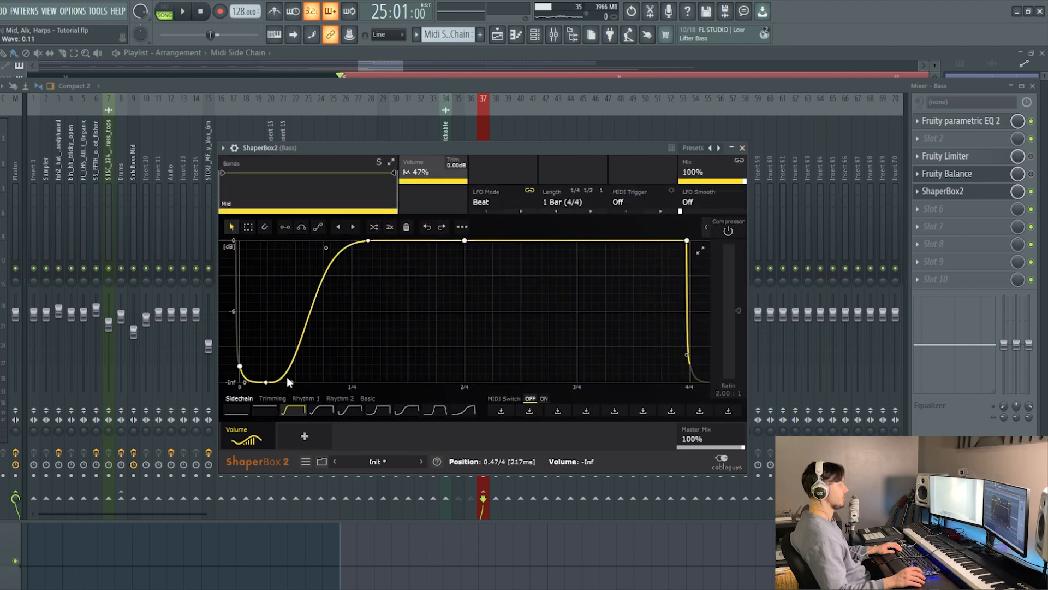
drag(290, 379, 320, 312)
drag(368, 240, 441, 243)
drag(329, 246, 361, 248)
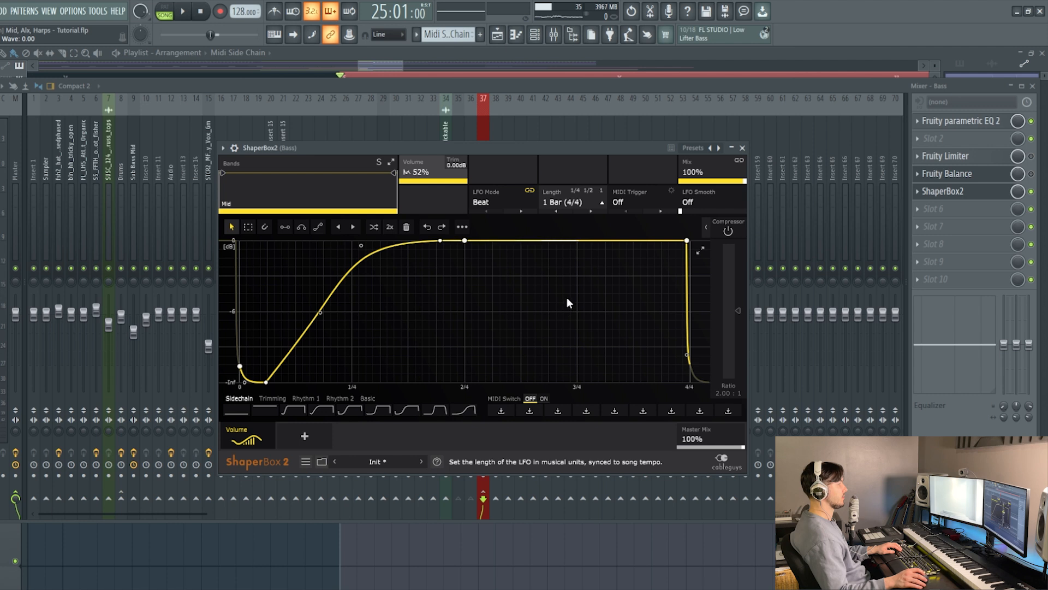
- Set the LFO length to 1/4 and smooth the curve's rise into a gentler S-shape while the loop plays
click(570, 336)
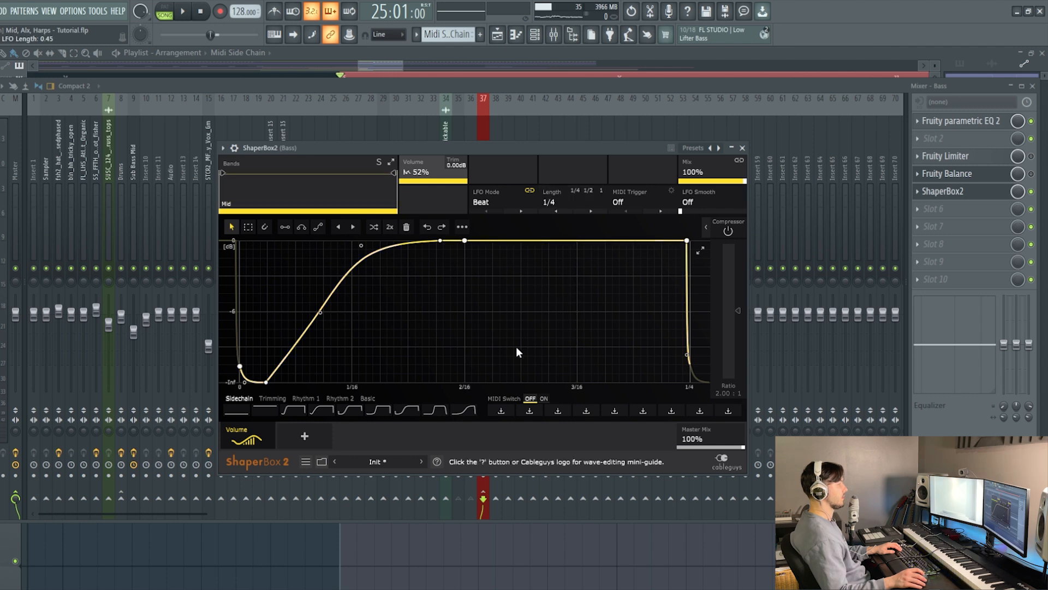
key(space)
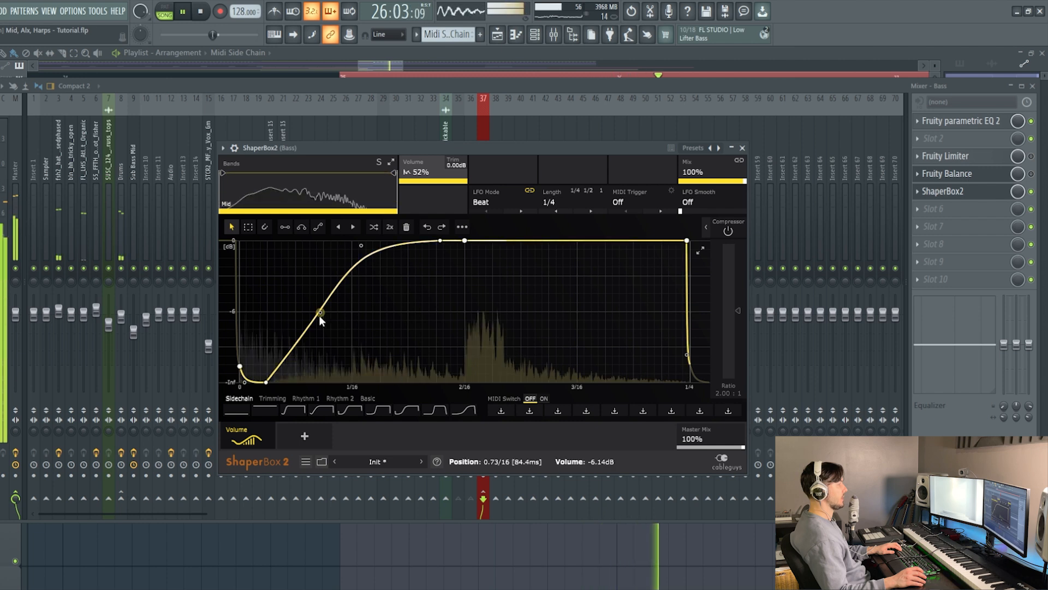
drag(318, 316, 315, 373)
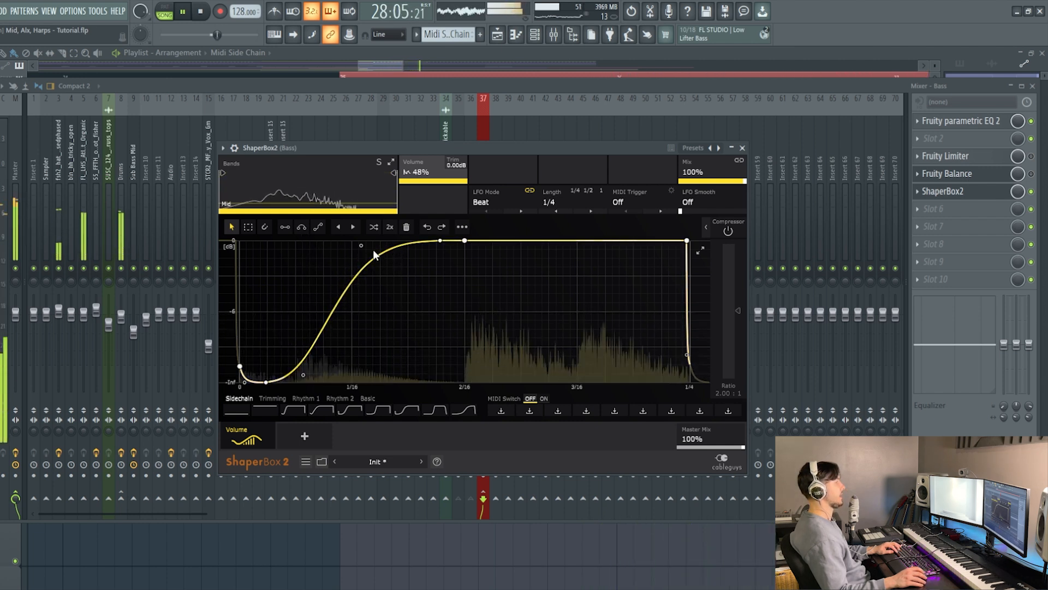
drag(361, 245, 370, 247)
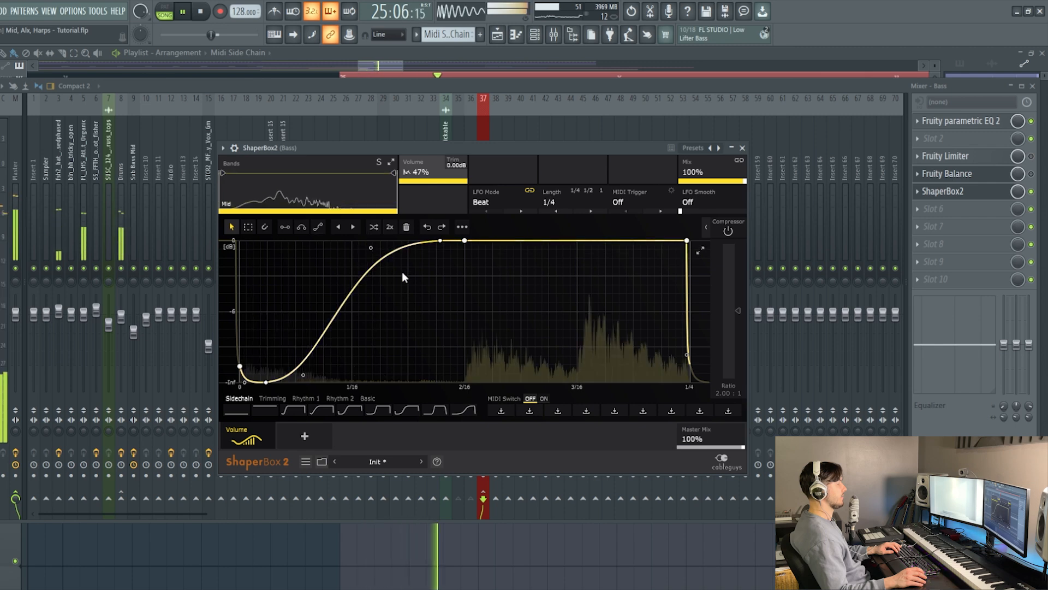
- Stop playback, reposition the ShaperBox2 window over the mixer, and slightly adjust the bends at the low end of the volume curve
key(space)
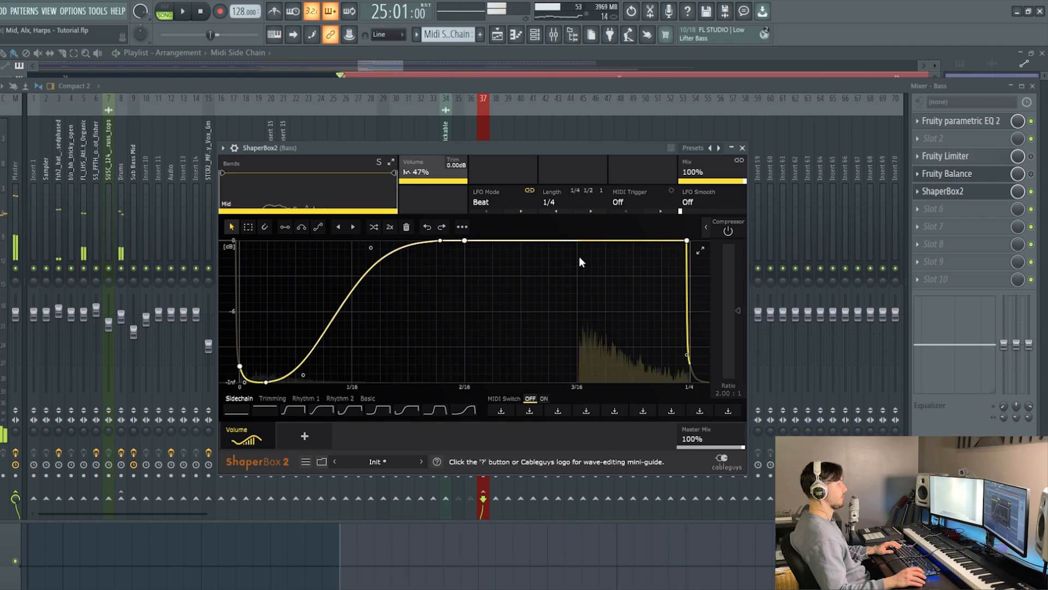
drag(597, 145, 542, 110)
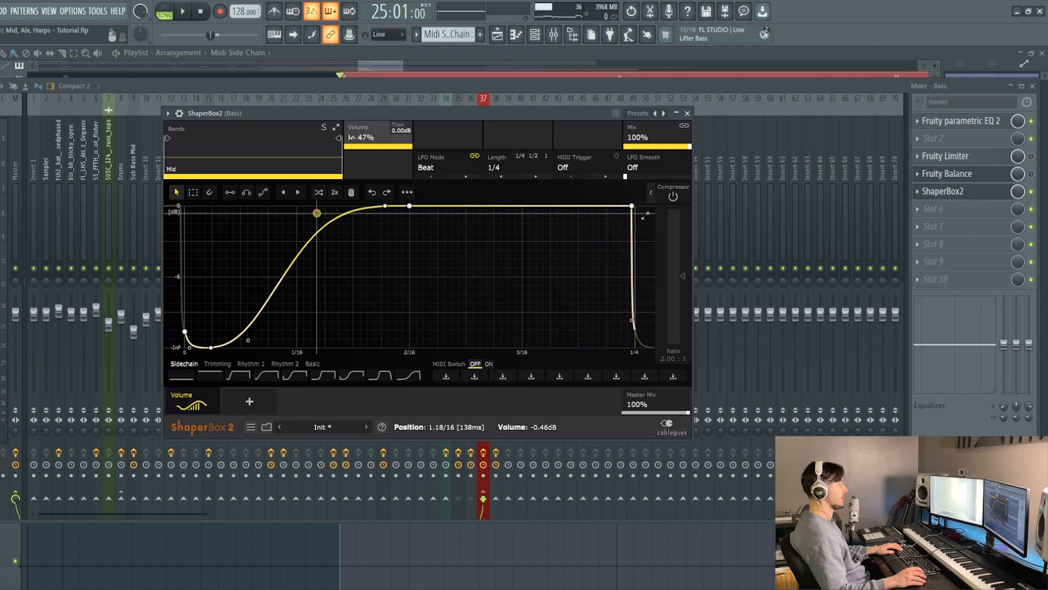
mouse_move(249, 343)
mouse_down()
mouse_move(215, 345)
mouse_move(243, 341)
mouse_up()
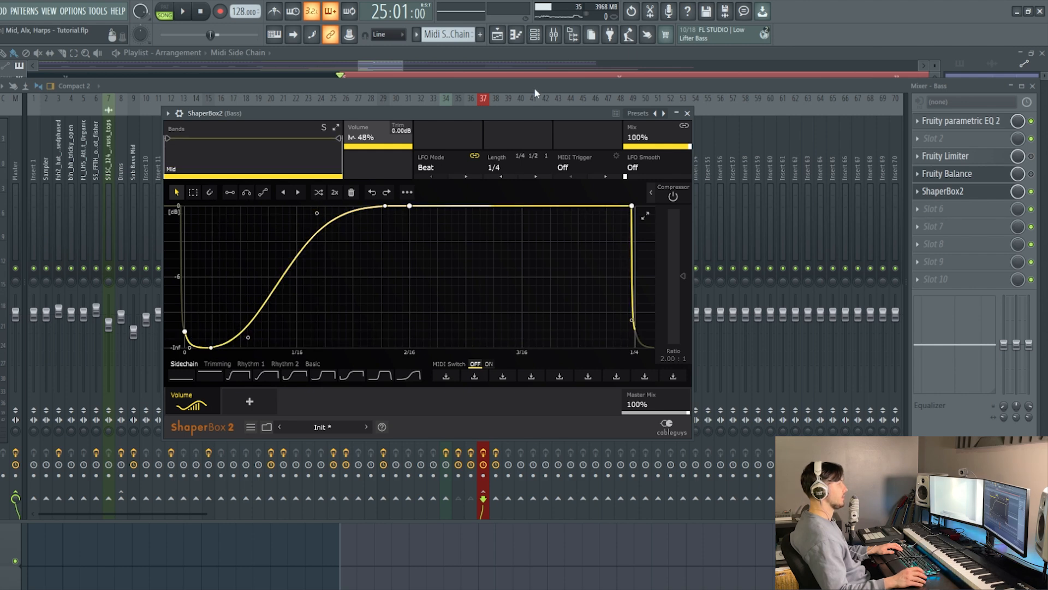
- Examine the Bass - Volume and Midi Side Chain clips up close in the playlist, and return to ShaperBox2 on the Bass track
click(498, 41)
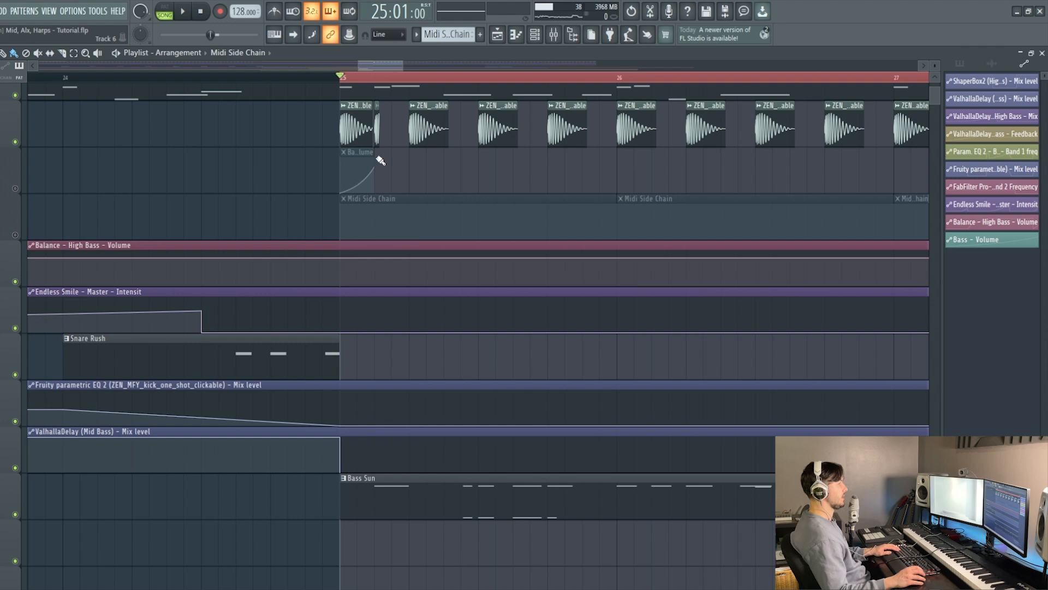
scroll(391, 208, up, 1)
scroll(402, 234, up, 6)
scroll(332, 278, up, 3)
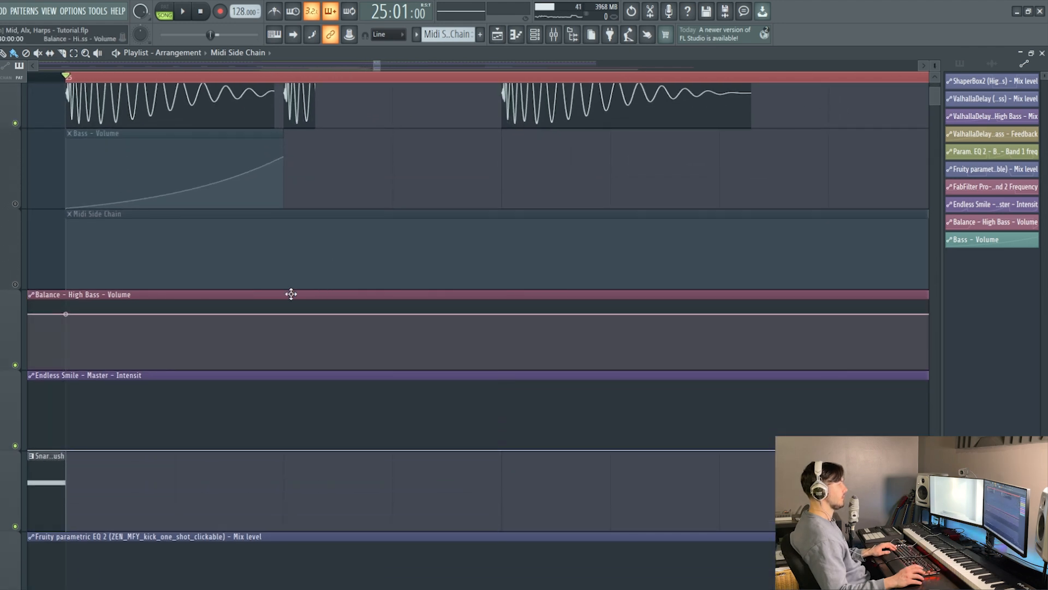
drag(134, 272, 229, 234)
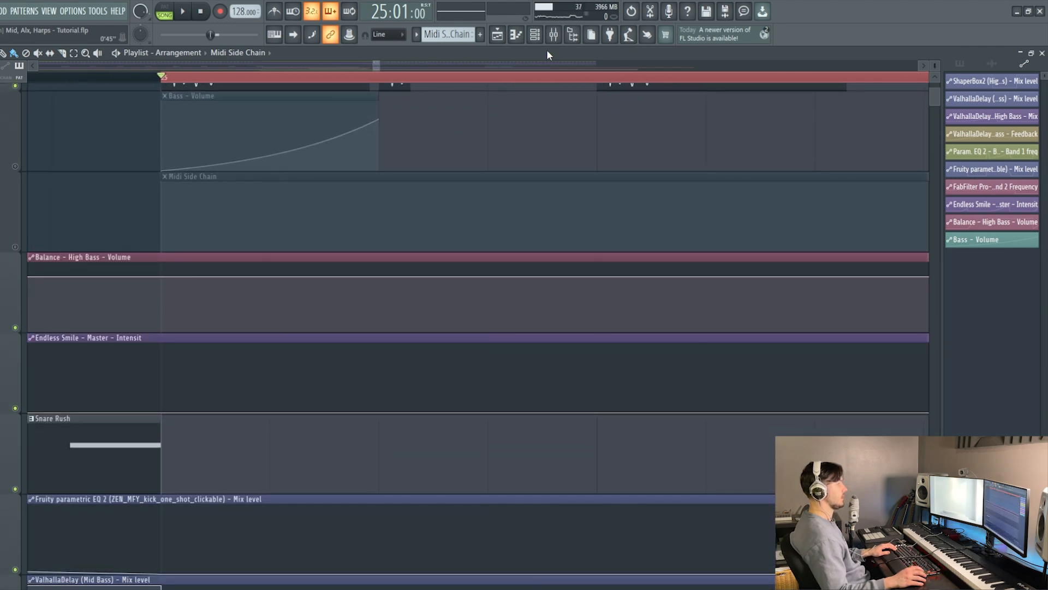
click(553, 35)
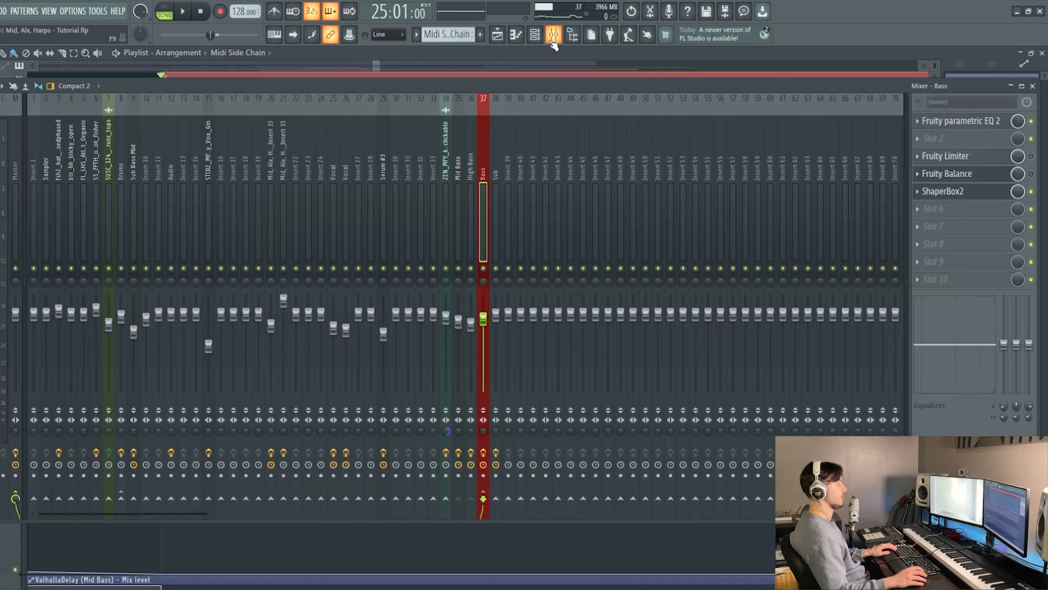
click(964, 197)
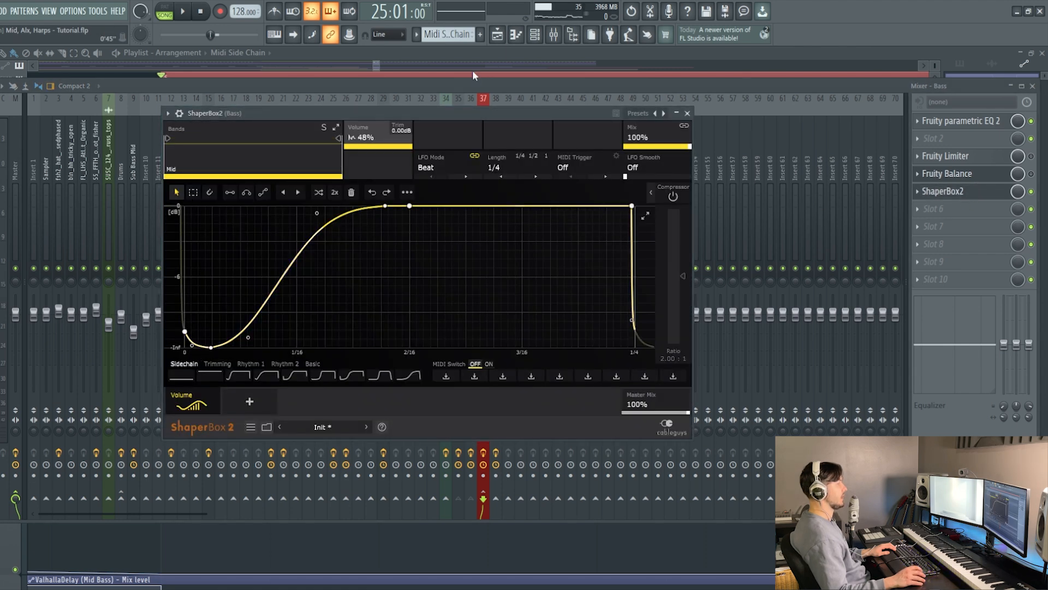
- Review the muted sidechain clips from bar 25 across a wider playlist range, and reopen ShaperBox2 from the Bass mixer track
click(496, 42)
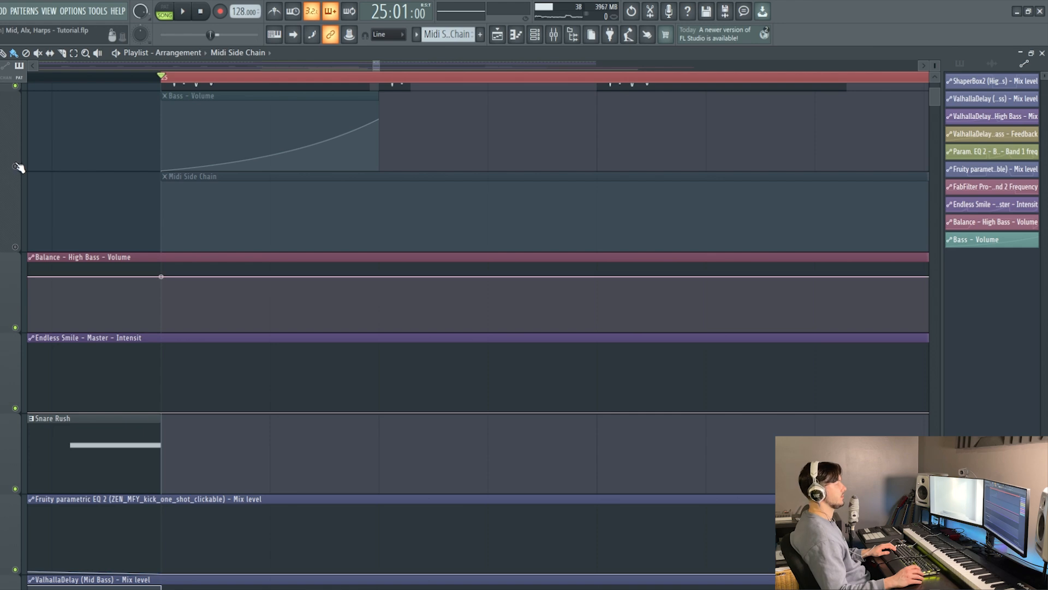
scroll(94, 218, down, 5)
scroll(105, 284, up, 5)
scroll(112, 328, down, 5)
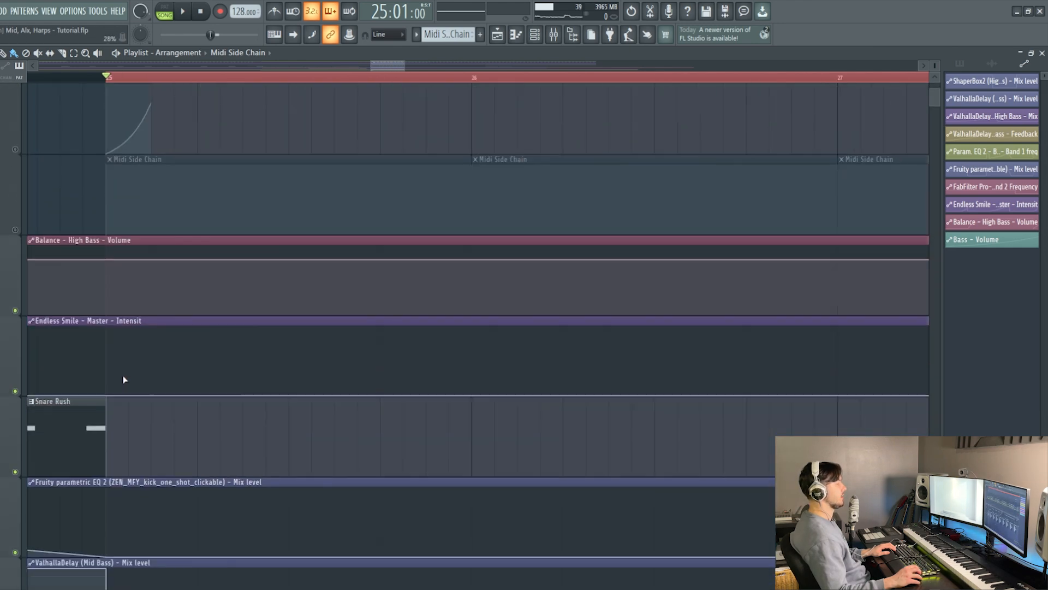
scroll(238, 297, down, 4)
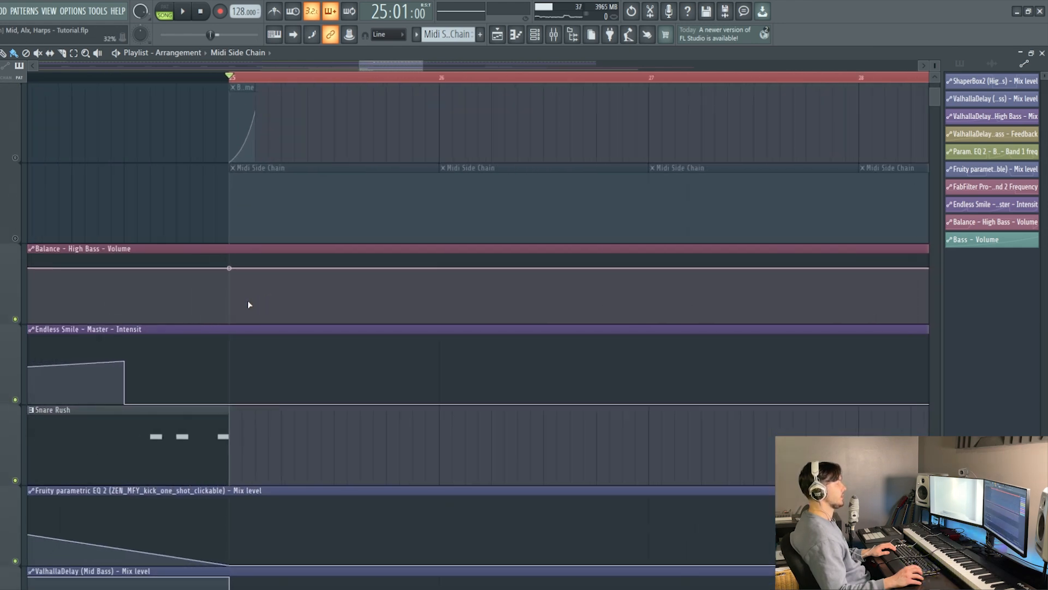
scroll(248, 304, up, 4)
click(553, 34)
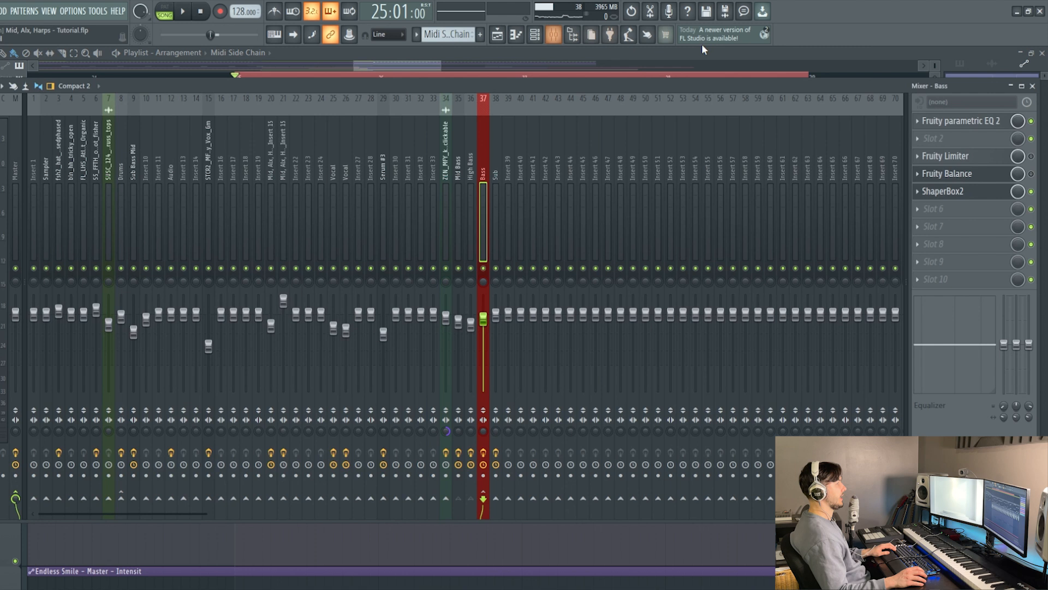
click(961, 191)
- Play the loop while trying the LFO length at 1/8 and 1 Bar (4/4), and stop playback
key(space)
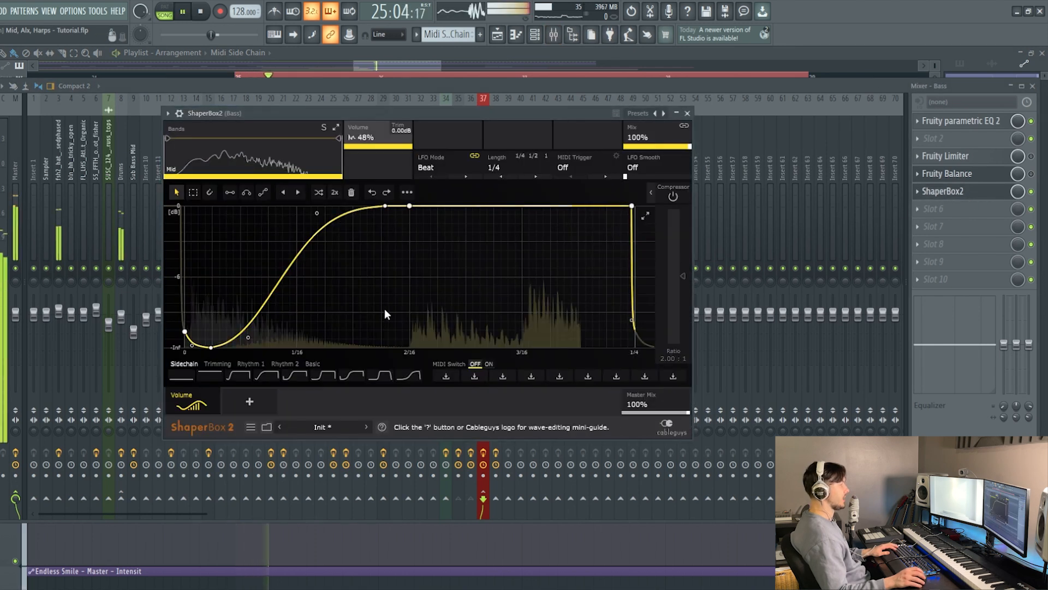
drag(525, 169, 512, 270)
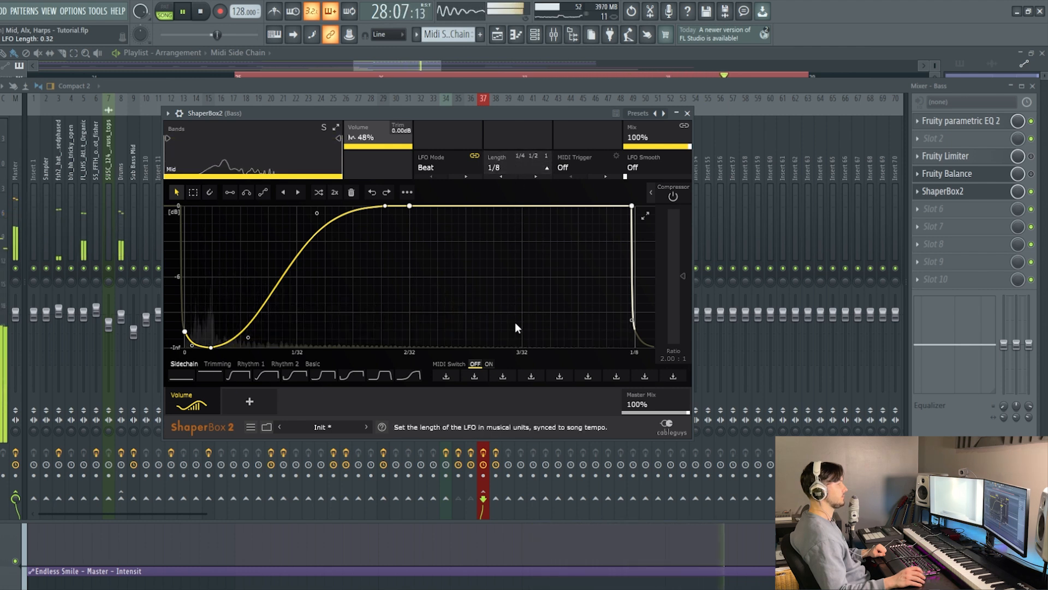
click(512, 358)
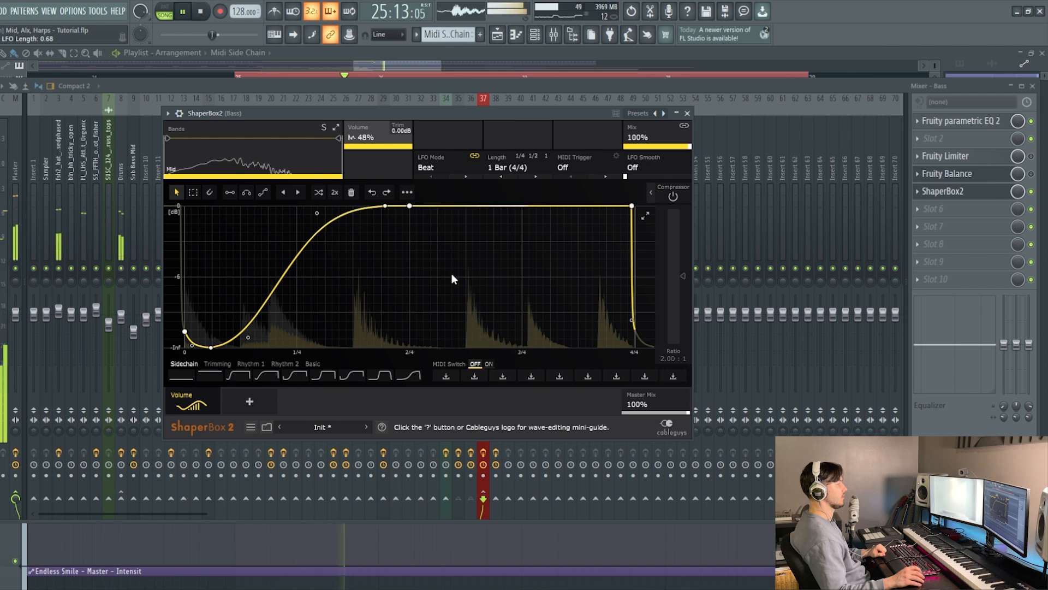
key(space)
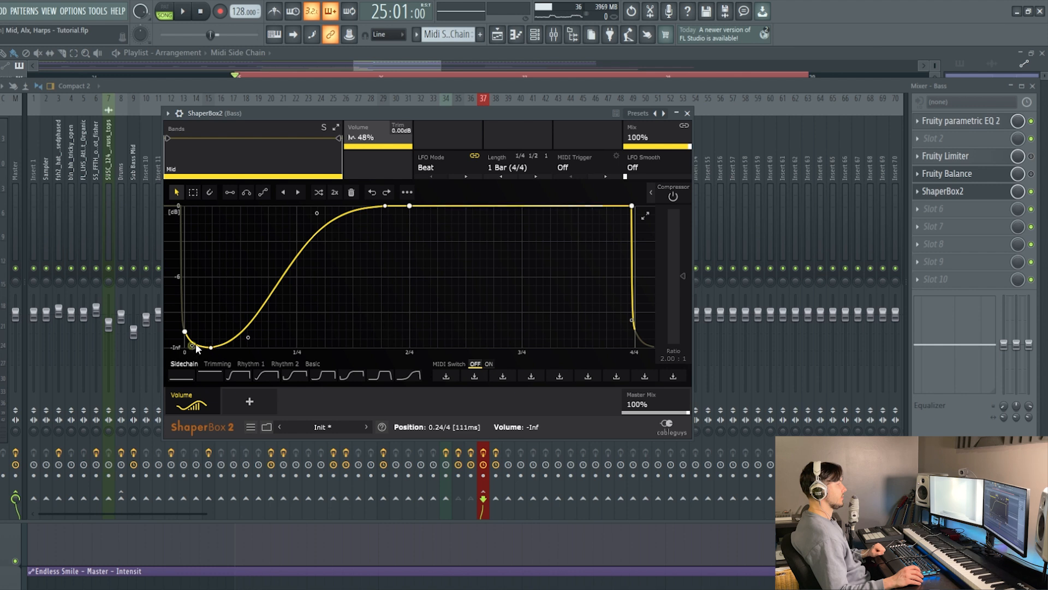
- Lower the curve's start to -Inf, apply the fourth Trimming preset, and reshape it into a gradual fall through about -2.38 dB
drag(185, 331, 185, 348)
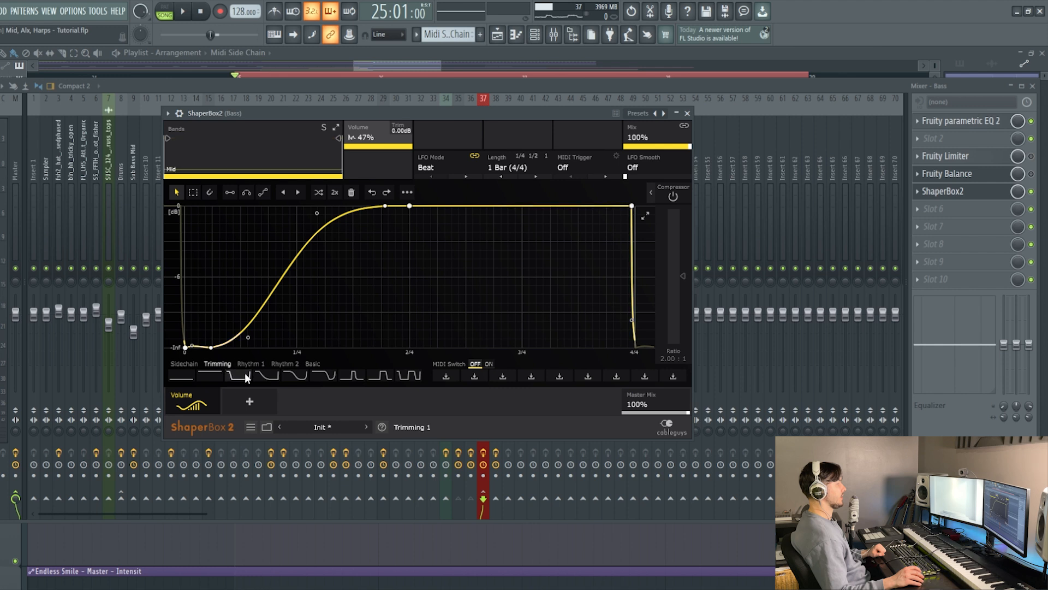
click(267, 374)
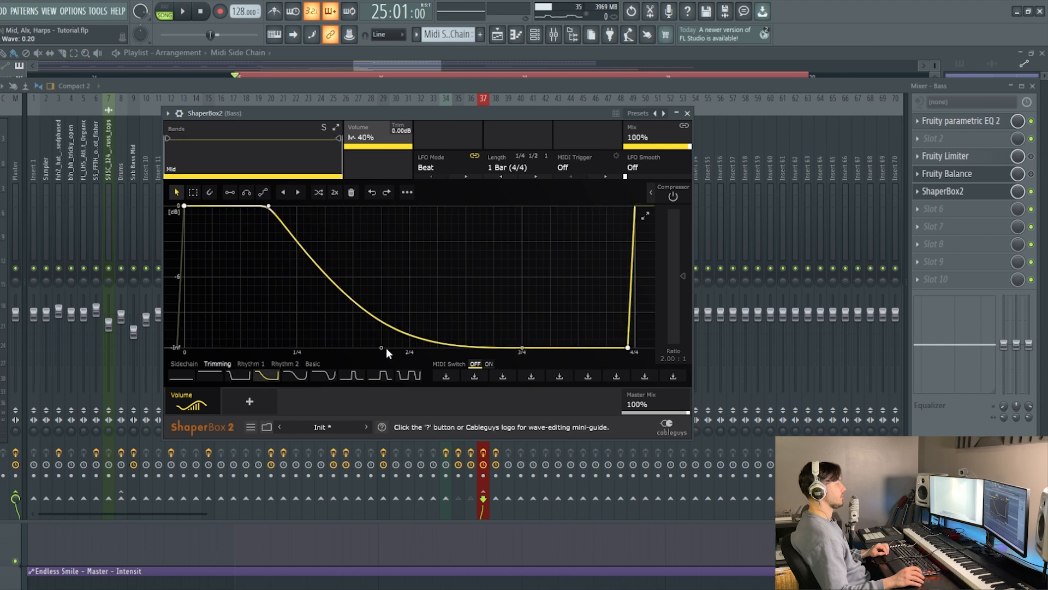
drag(382, 347, 397, 315)
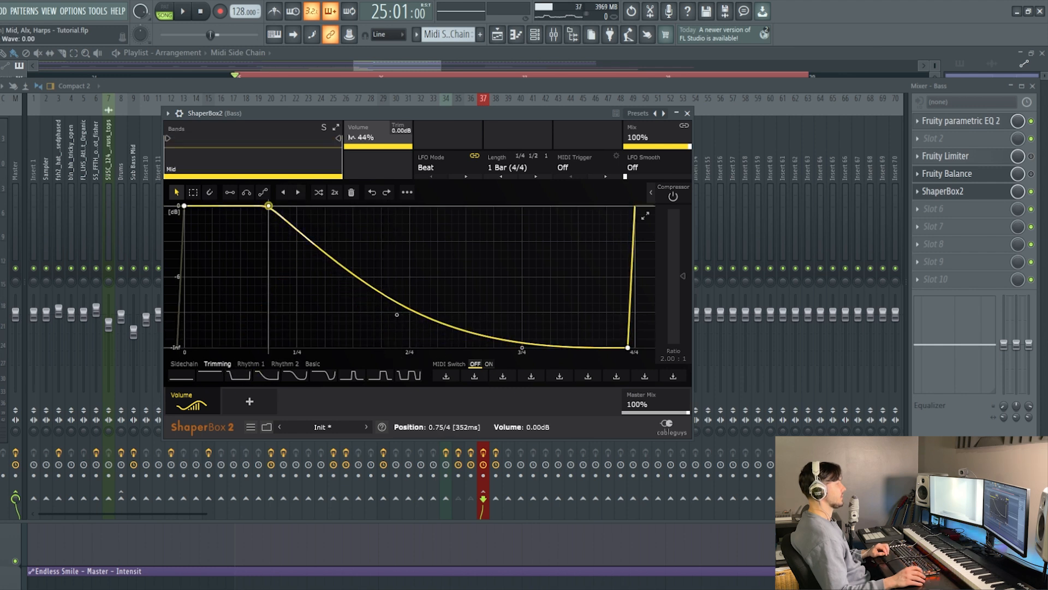
drag(269, 206, 250, 239)
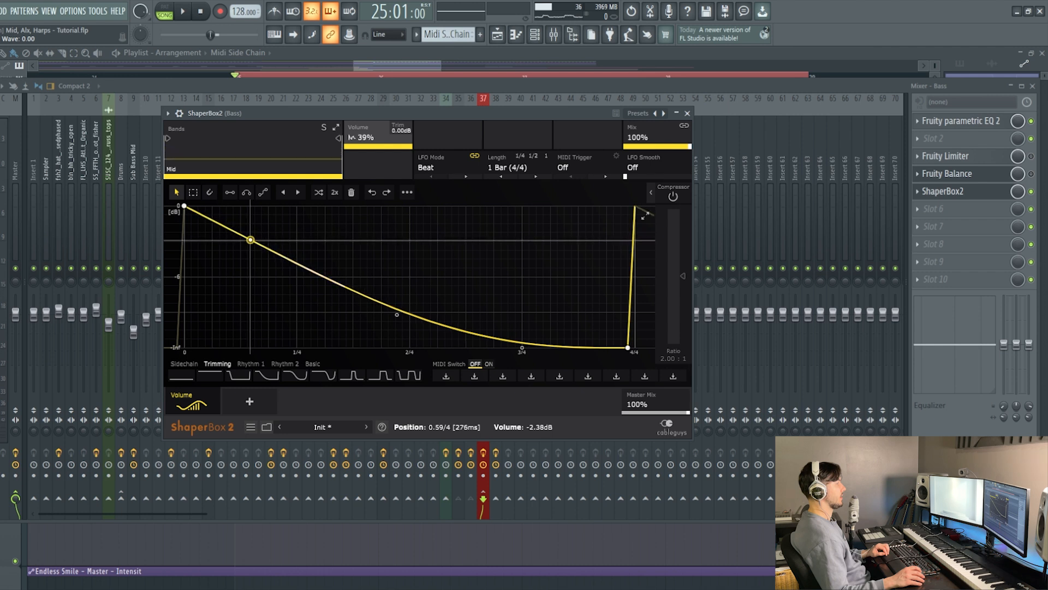
- Play the loop with the LFO length at 1/16 and 1/8, set it to 1/4, and stop playback
key(space)
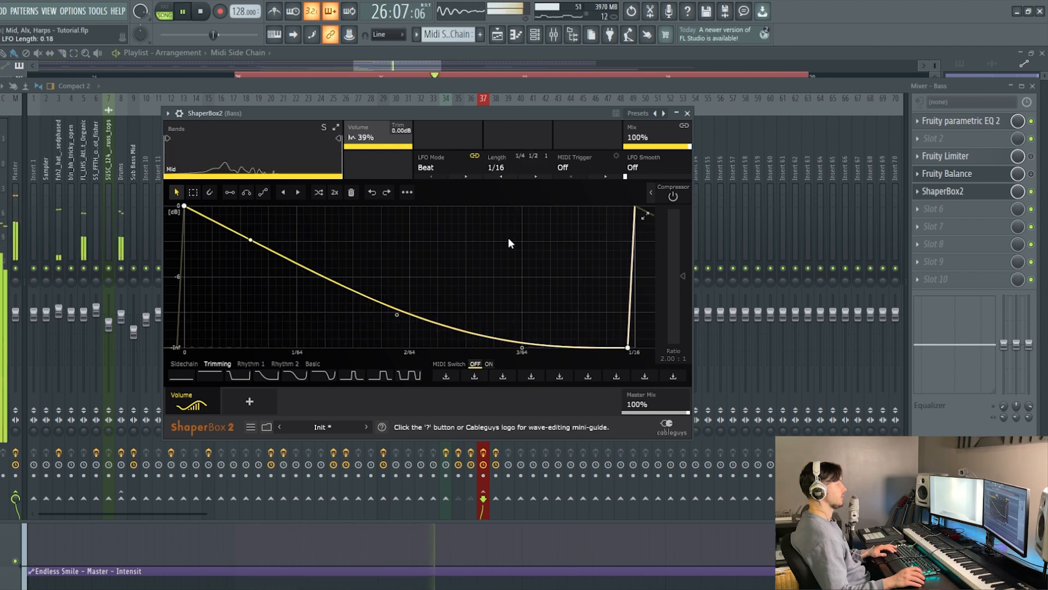
scroll(506, 164, down, 4)
scroll(507, 168, up, 1)
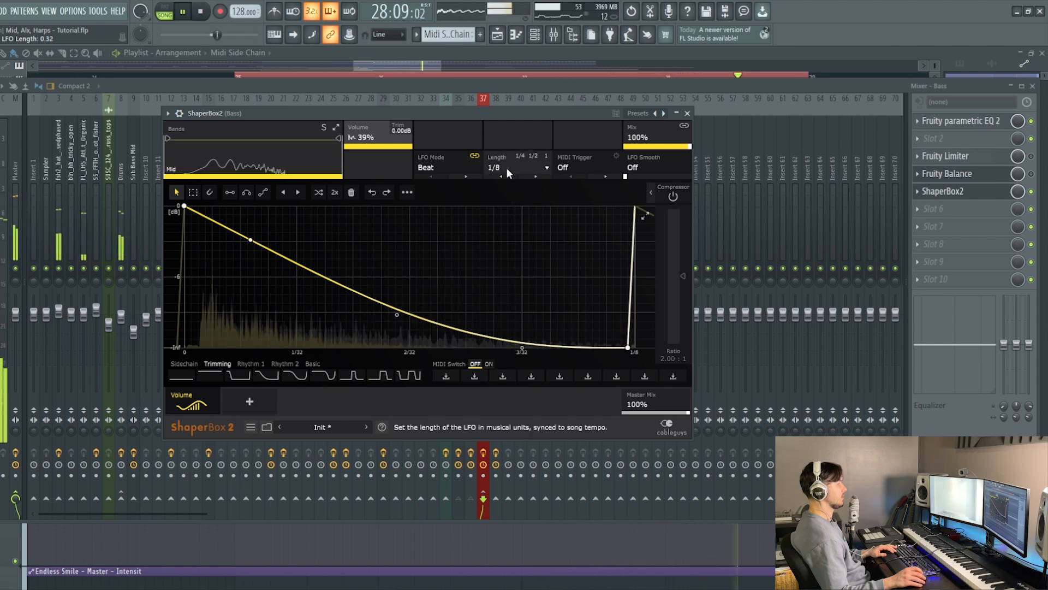
click(505, 298)
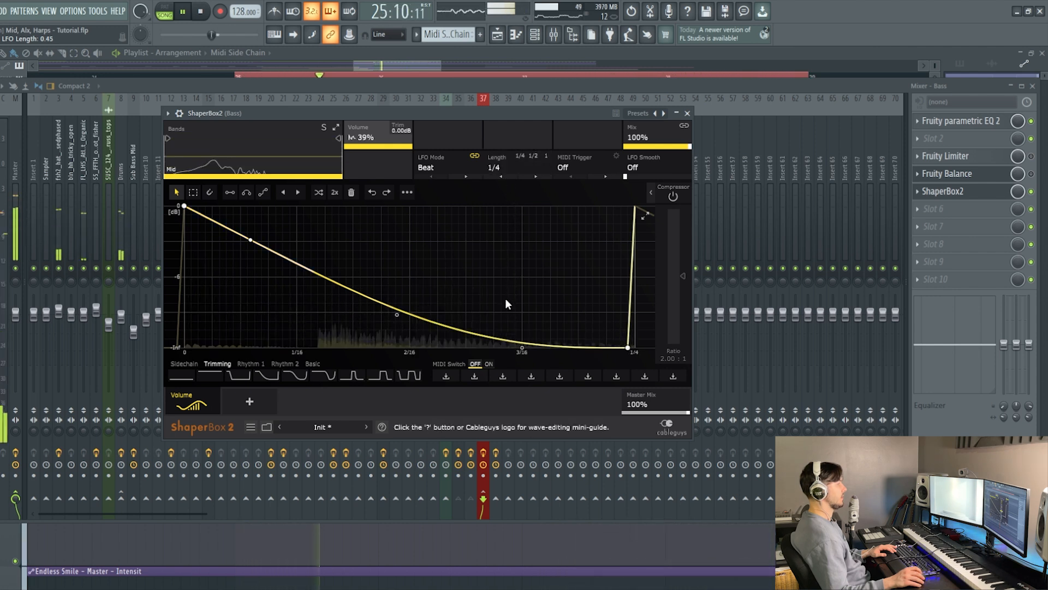
key(space)
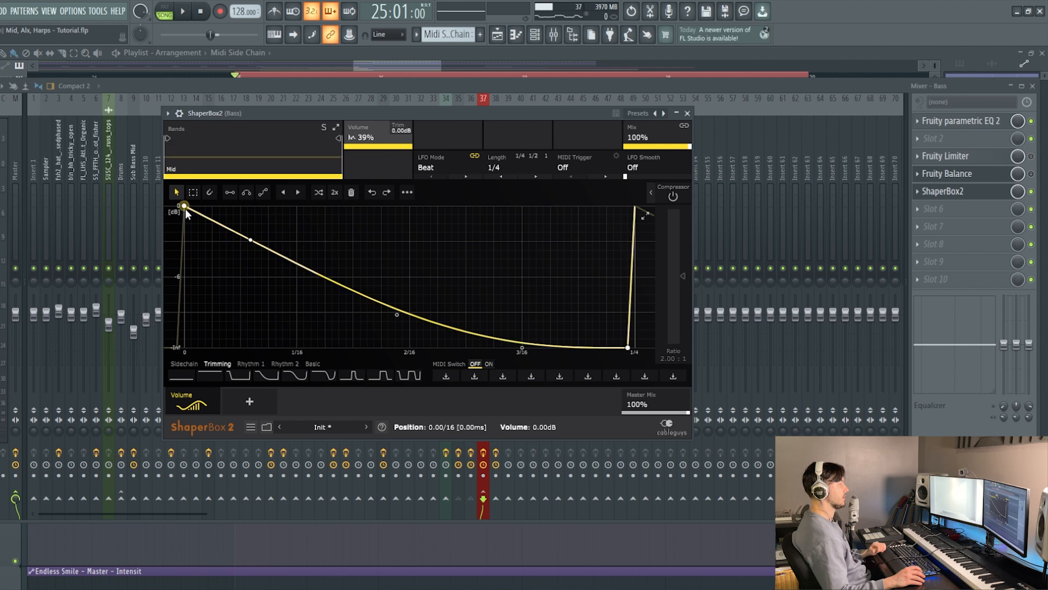
- Reshape the curve to rise from -Inf to 0 dB just before 2/16, hold full volume, and drop steeply just before 1/4
drag(185, 206, 184, 243)
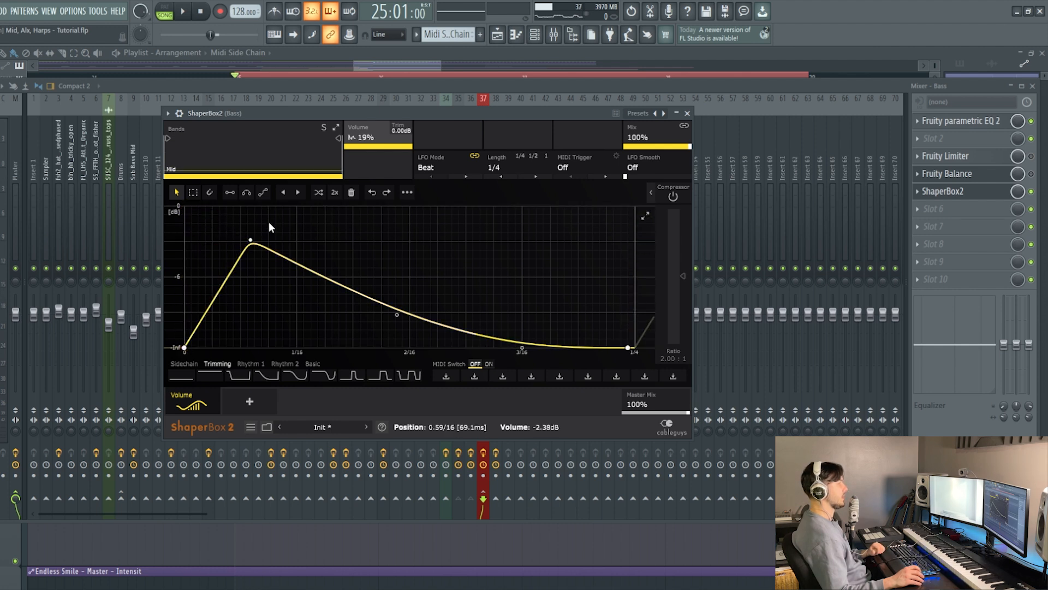
drag(250, 240, 385, 206)
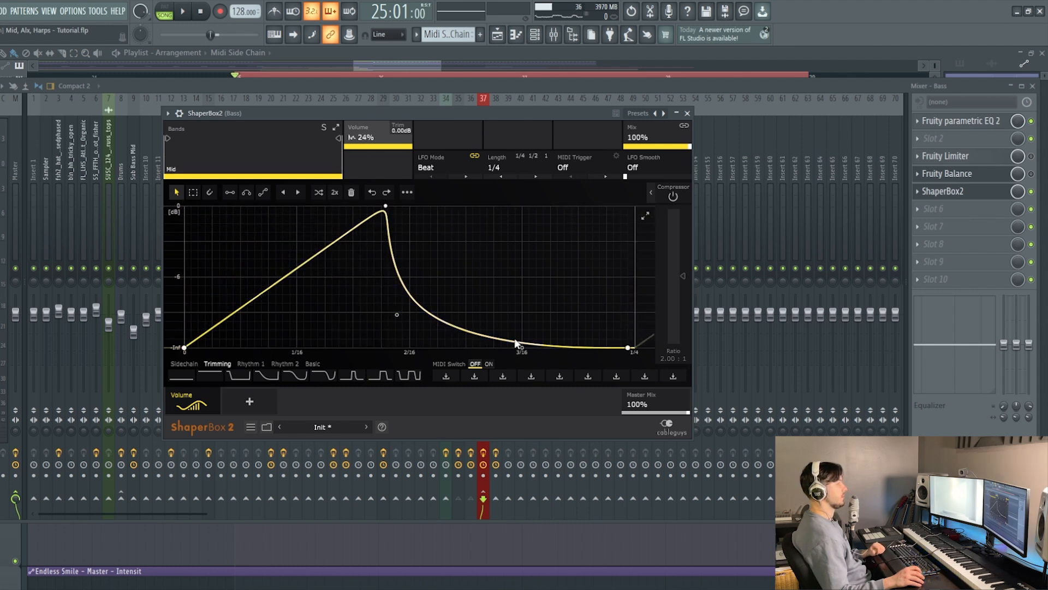
drag(522, 348, 574, 205)
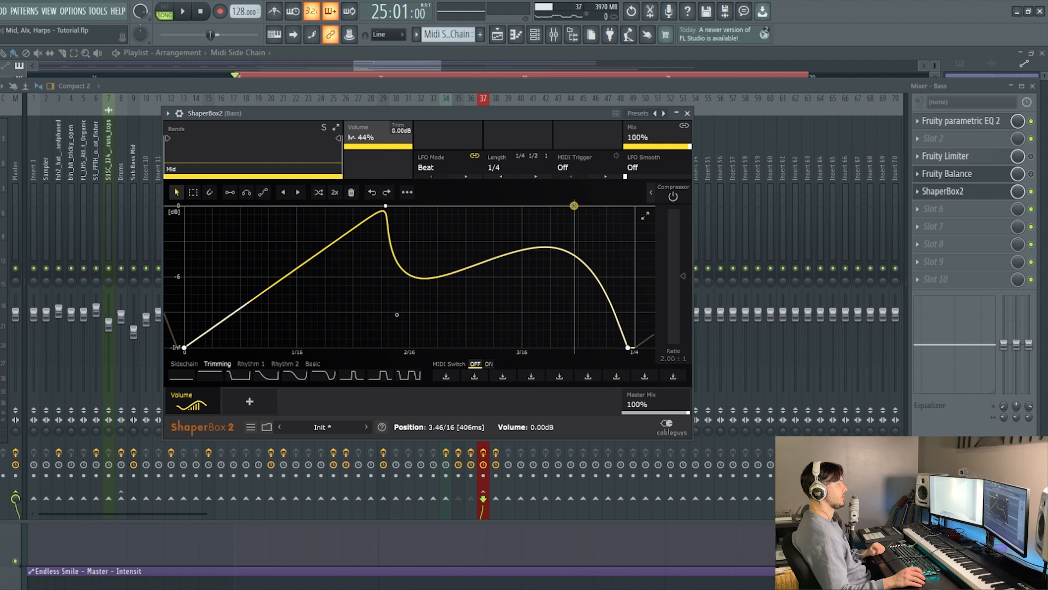
double_click(394, 313)
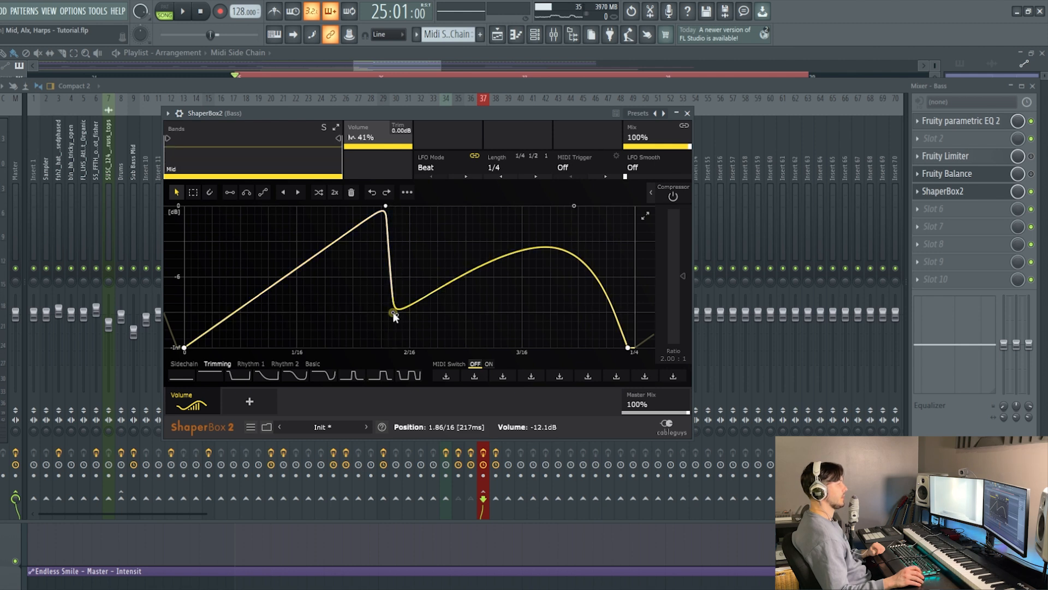
double_click(393, 314)
drag(394, 314, 465, 206)
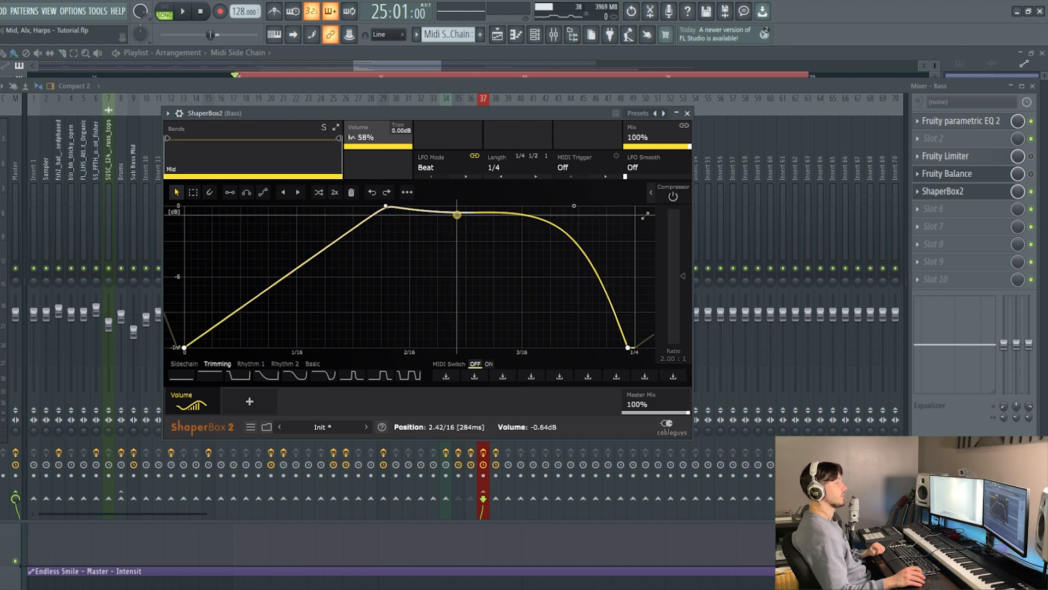
drag(574, 206, 628, 206)
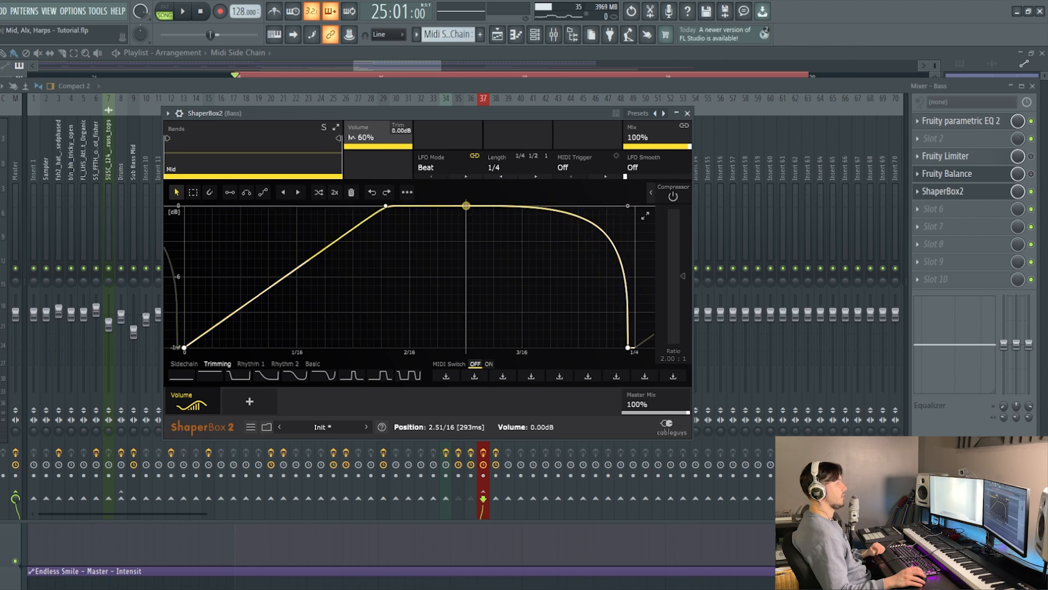
drag(466, 206, 627, 205)
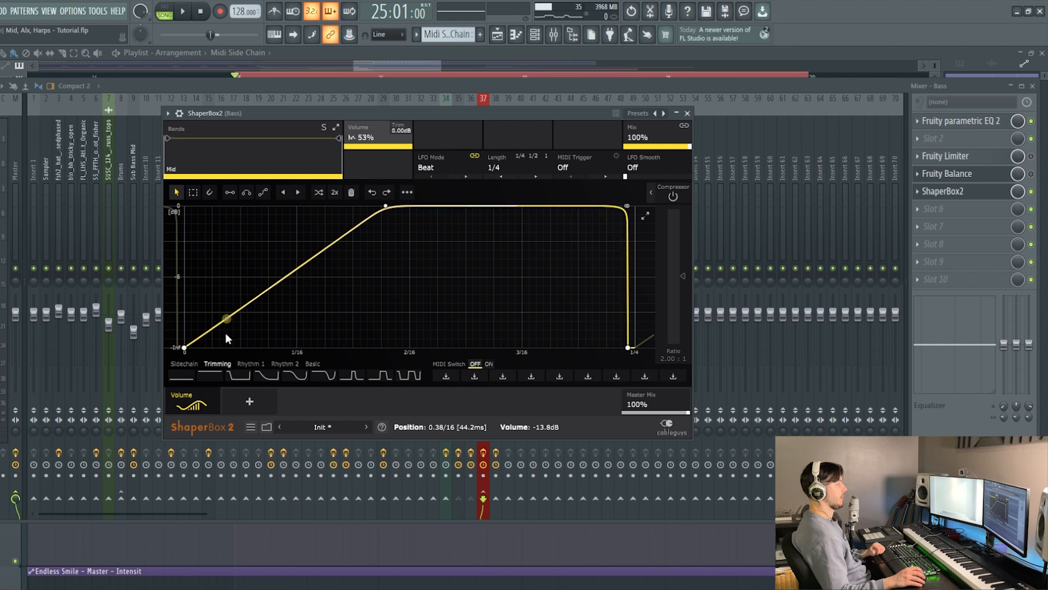
- Bend the beginning of the rise into a soft curve starting at -Inf, and move the steep drop's end onto the 1/4 line
drag(226, 322, 184, 314)
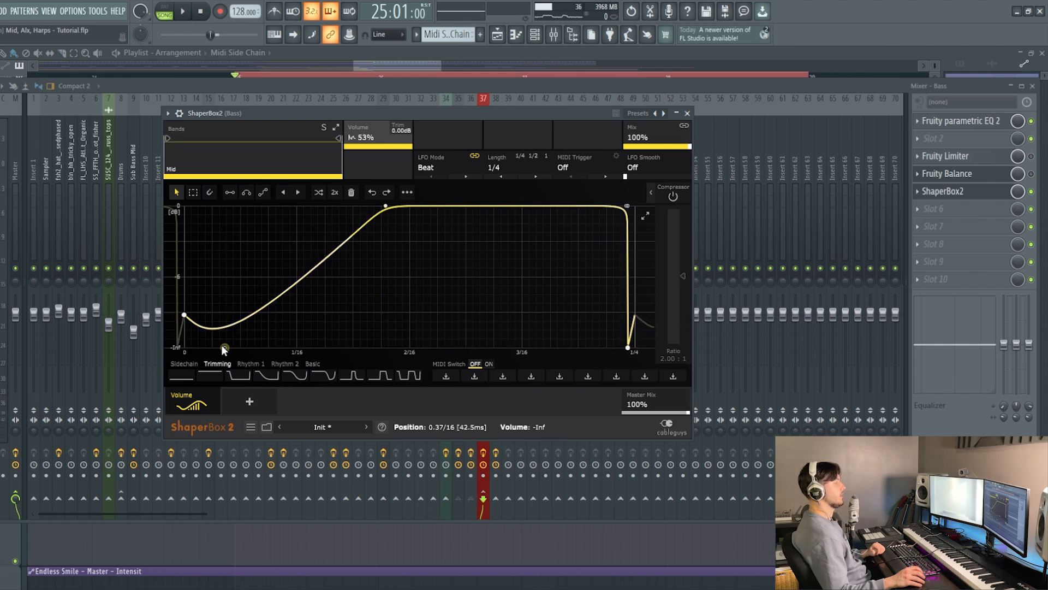
drag(225, 347, 203, 348)
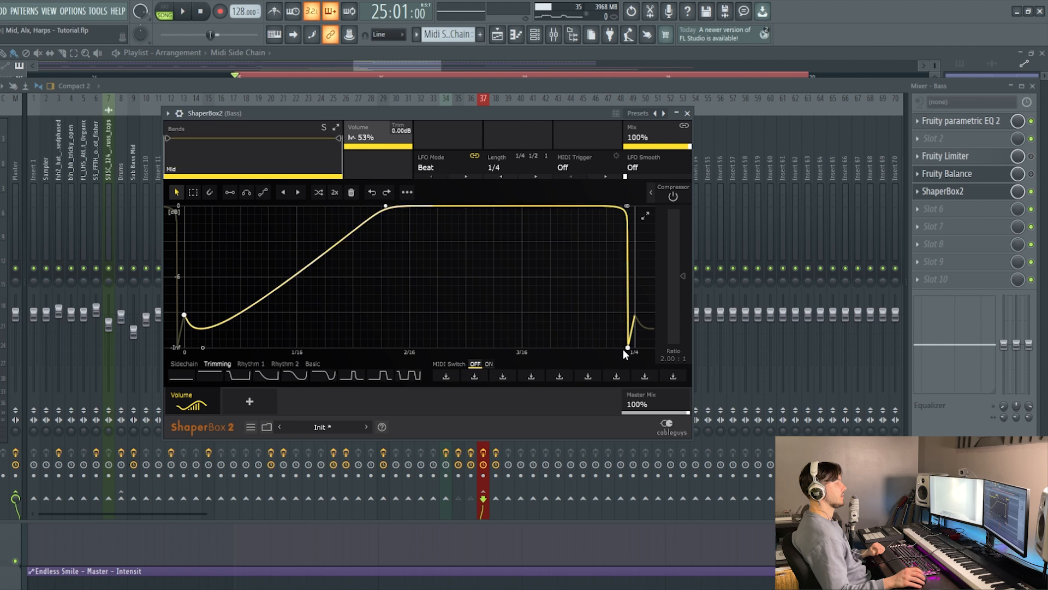
drag(628, 347, 634, 314)
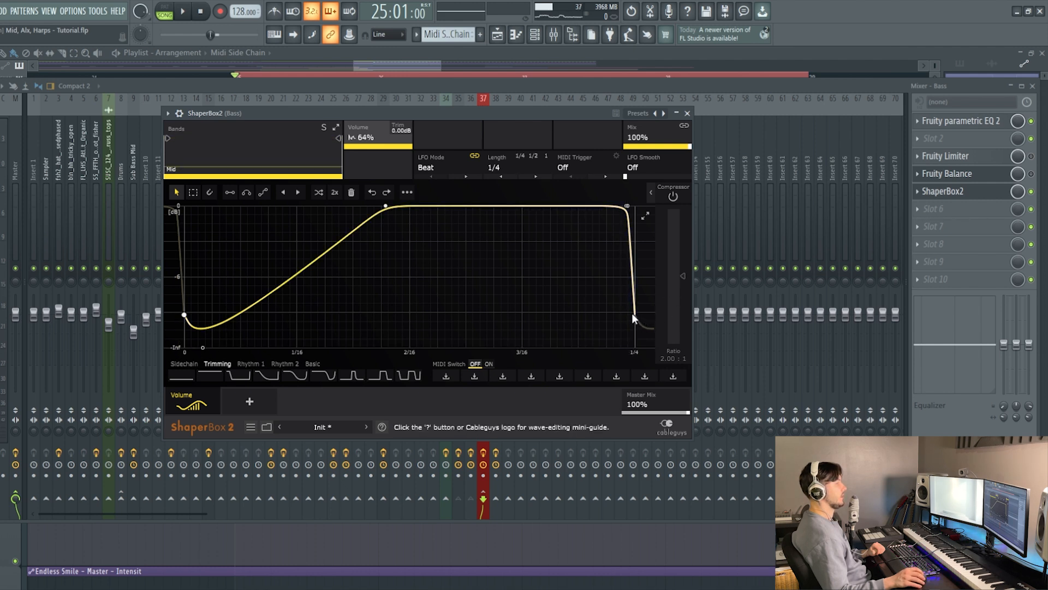
mouse_move(632, 314)
mouse_down()
mouse_move(632, 338)
mouse_move(628, 299)
mouse_up()
drag(184, 316, 184, 347)
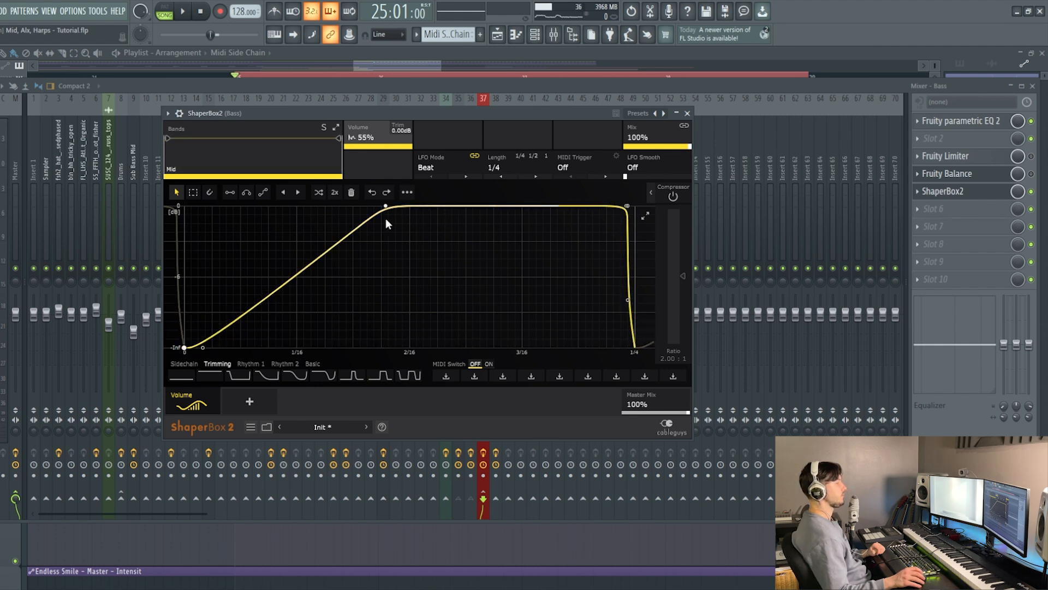
drag(205, 348, 208, 347)
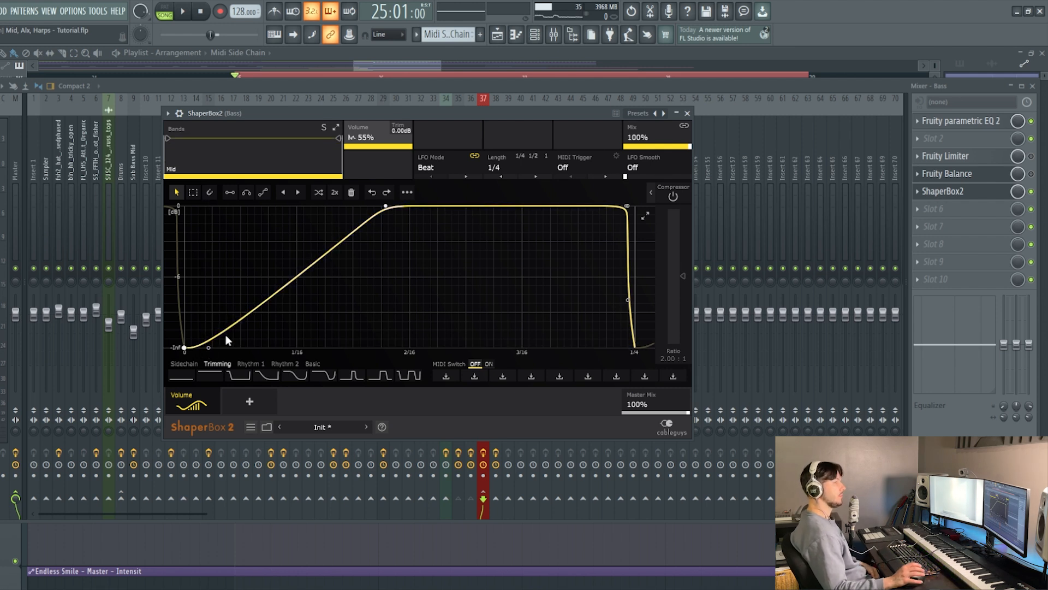